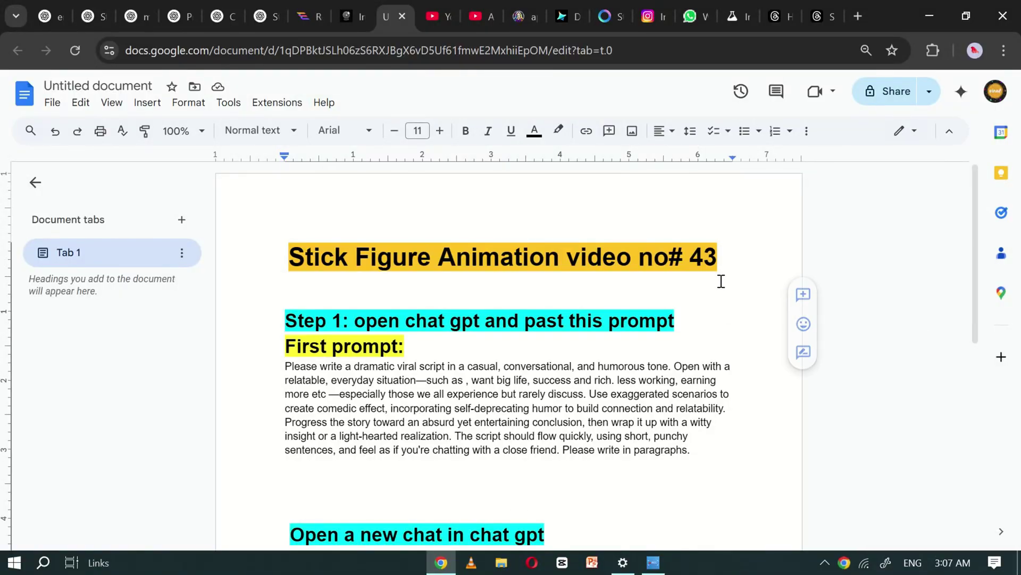
- Copy the First prompt paragraph from the Docs guide and switch to the blank ChatGPT chat
{"action": "scroll", "coordinate": [423, 298], "scroll_direction": "down", "scroll_amount": 3}
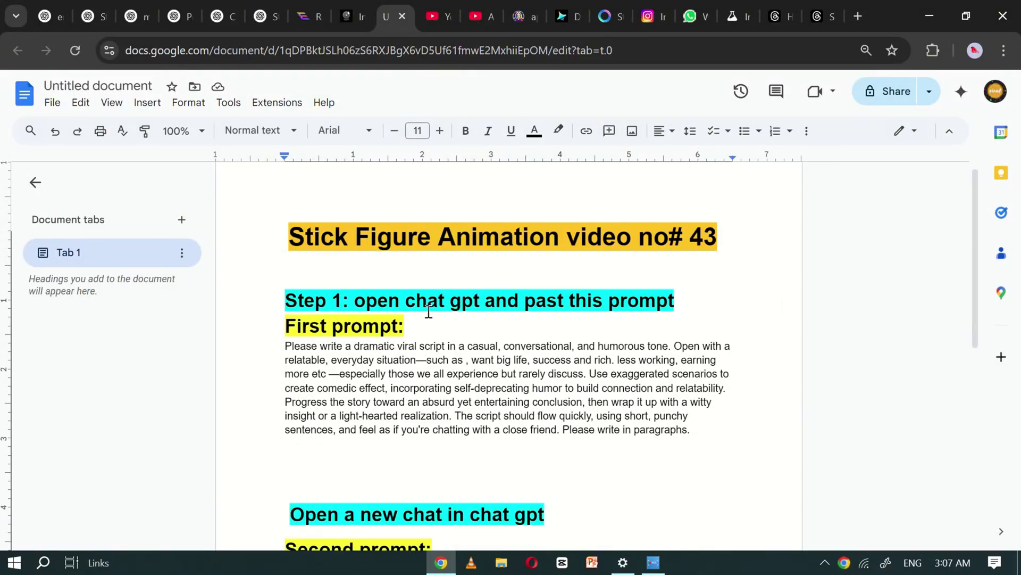
{"action": "scroll", "coordinate": [428, 312], "scroll_direction": "down", "scroll_amount": 5}
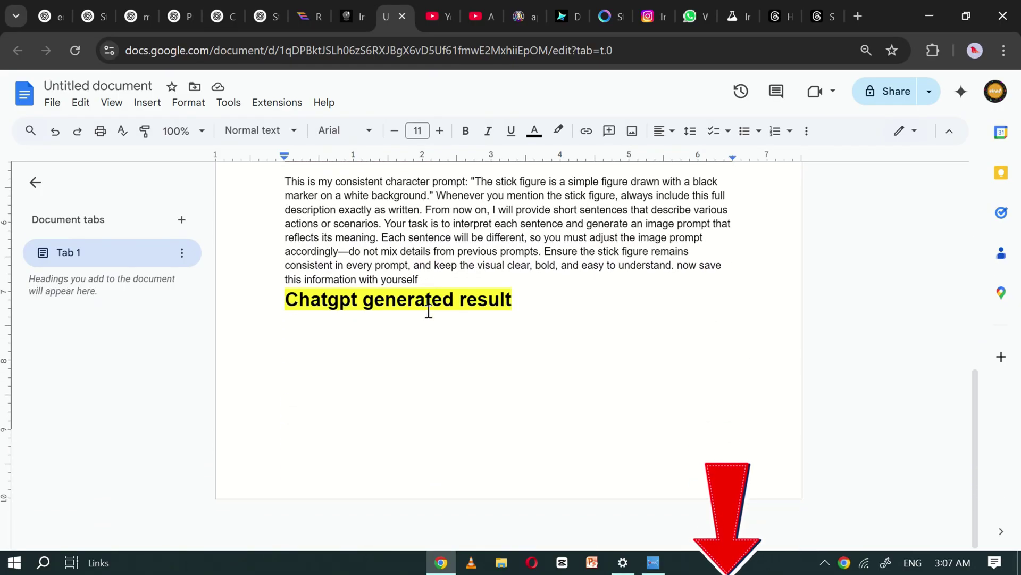
{"action": "scroll", "coordinate": [429, 312], "scroll_direction": "up", "scroll_amount": 8}
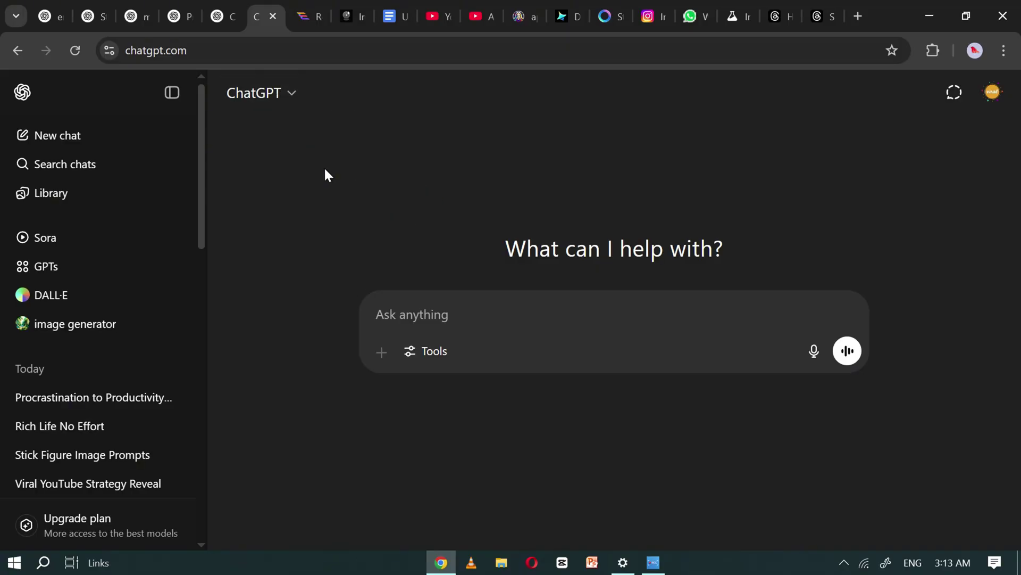
{"action": "key", "text": "ctrl+Tab"}
{"action": "key", "text": "ctrl+Tab"}
{"action": "key", "text": "ctrl+Tab"}
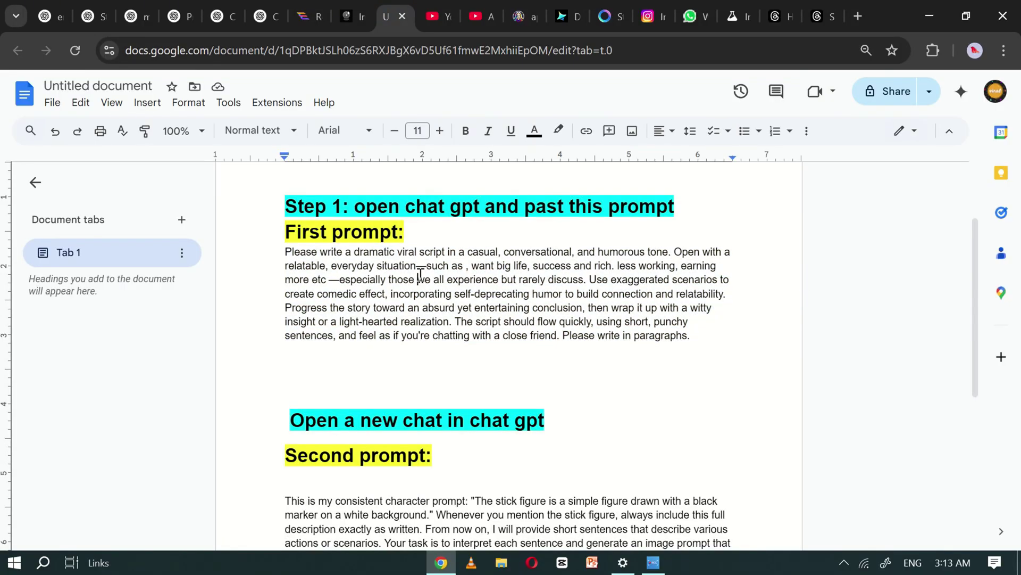
{"action": "triple_click", "coordinate": [421, 274]}
{"action": "right_click", "coordinate": [475, 281]}
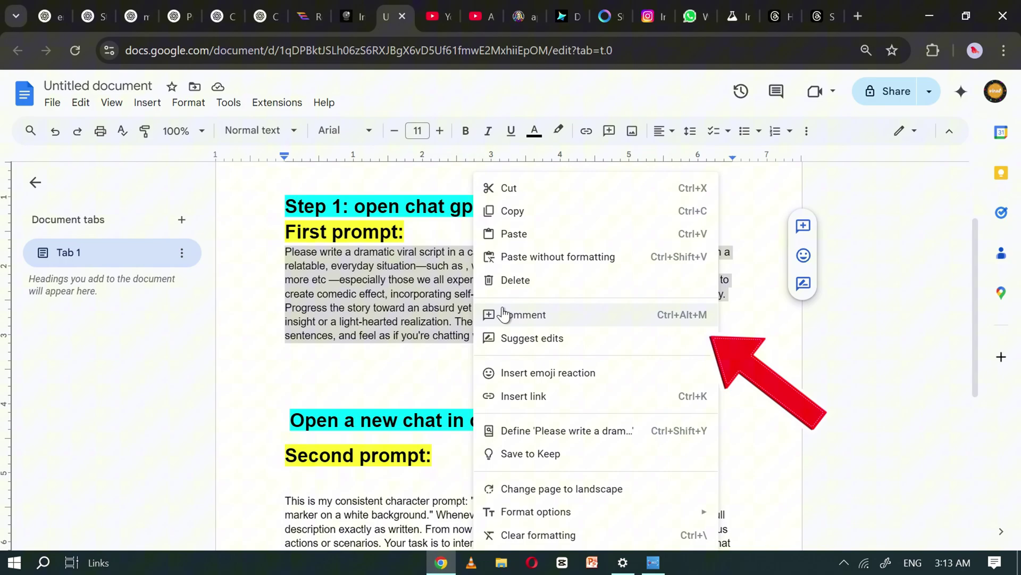
{"action": "left_click", "coordinate": [520, 221]}
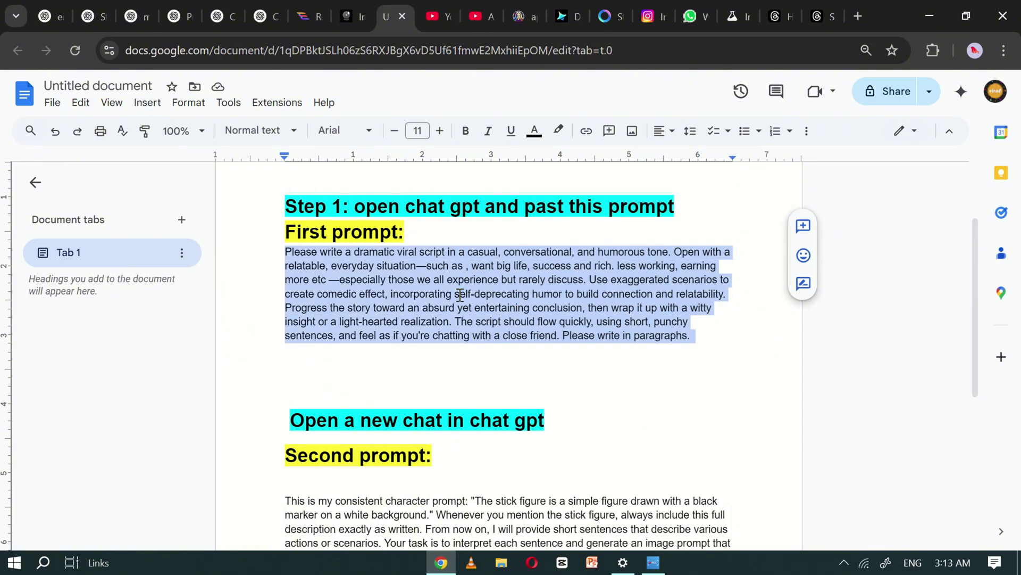
{"action": "left_click", "coordinate": [261, 2]}
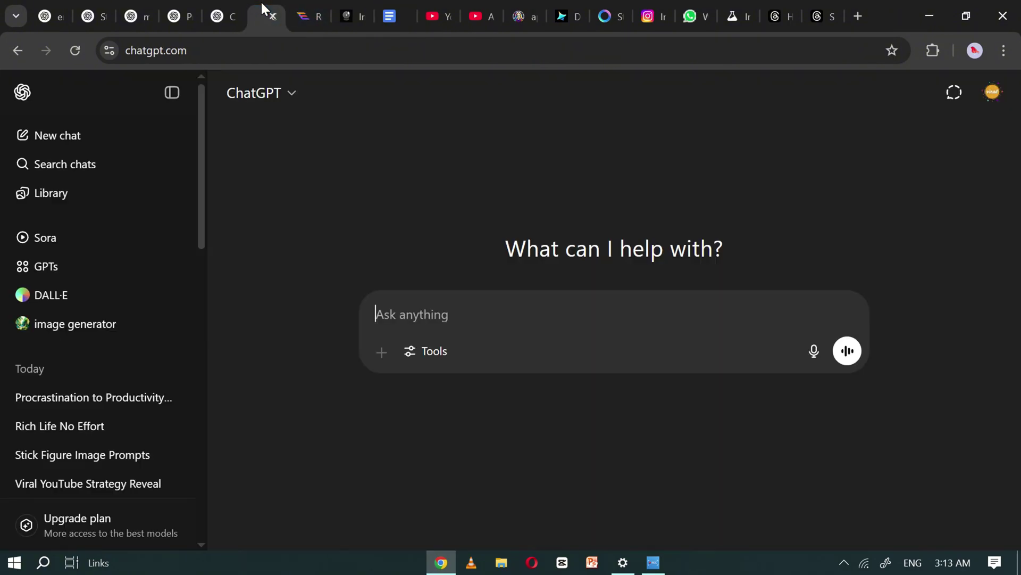
- Paste the first script prompt into ChatGPT and send it
{"action": "right_click", "coordinate": [445, 311]}
{"action": "left_click", "coordinate": [472, 367]}
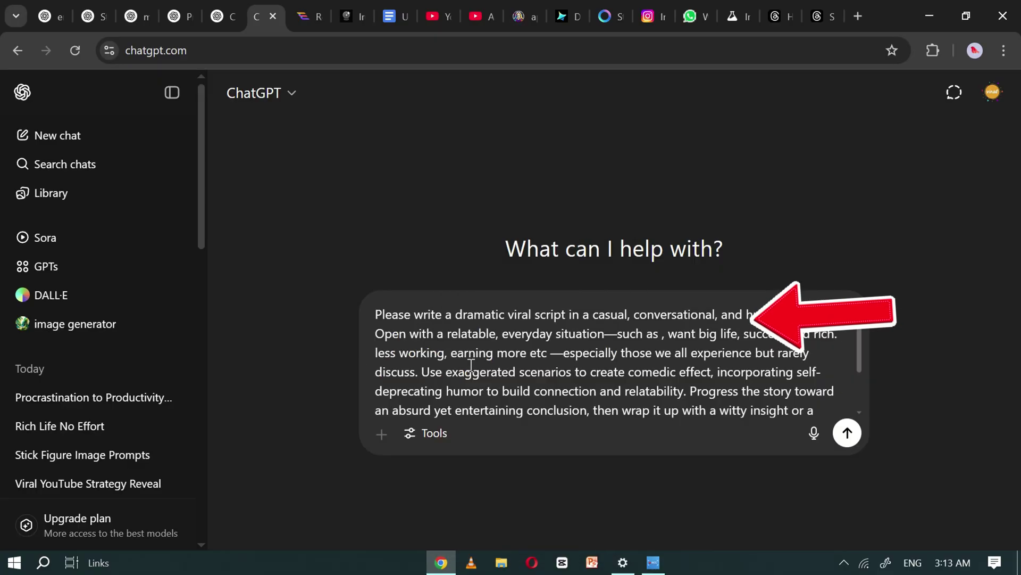
{"action": "left_click", "coordinate": [847, 433]}
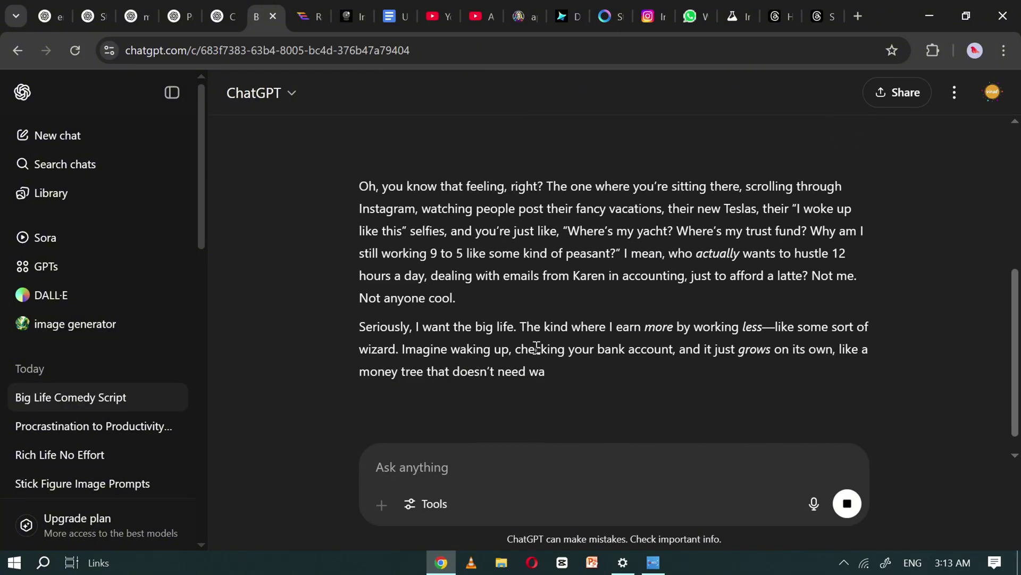
{"action": "scroll", "coordinate": [536, 345], "scroll_direction": "up", "scroll_amount": 1}
{"action": "scroll", "coordinate": [536, 345], "scroll_direction": "down", "scroll_amount": 8}
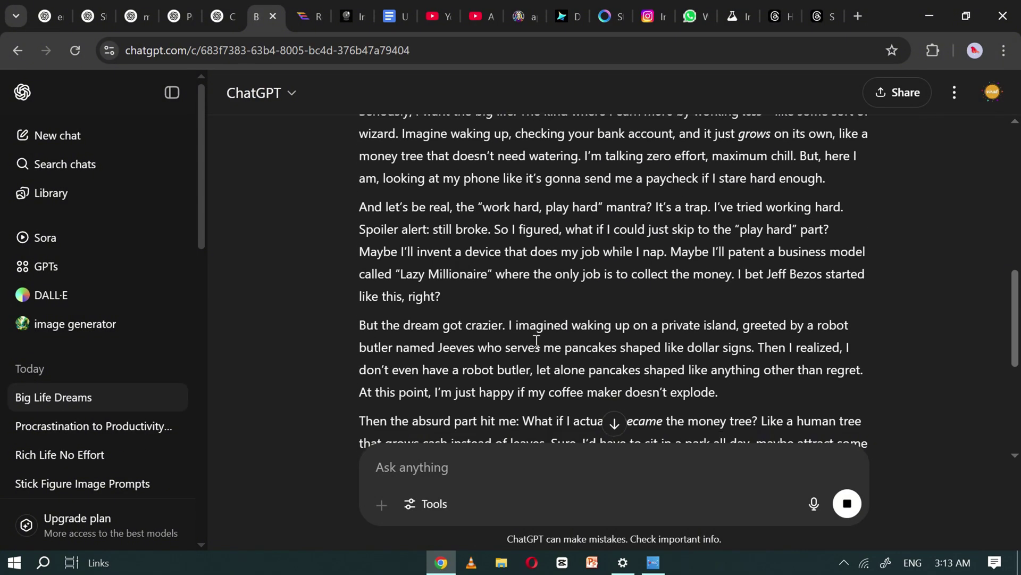
{"action": "scroll", "coordinate": [536, 343], "scroll_direction": "up", "scroll_amount": 4}
{"action": "scroll", "coordinate": [536, 343], "scroll_direction": "up", "scroll_amount": 6}
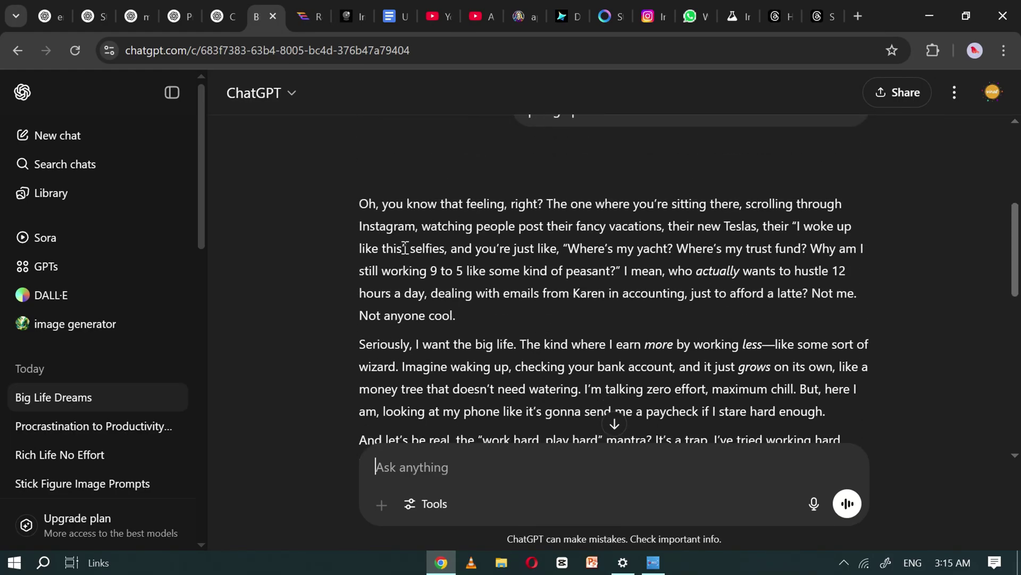
{"action": "scroll", "coordinate": [530, 270], "scroll_direction": "down", "scroll_amount": 4}
{"action": "scroll", "coordinate": [530, 270], "scroll_direction": "down", "scroll_amount": 5}
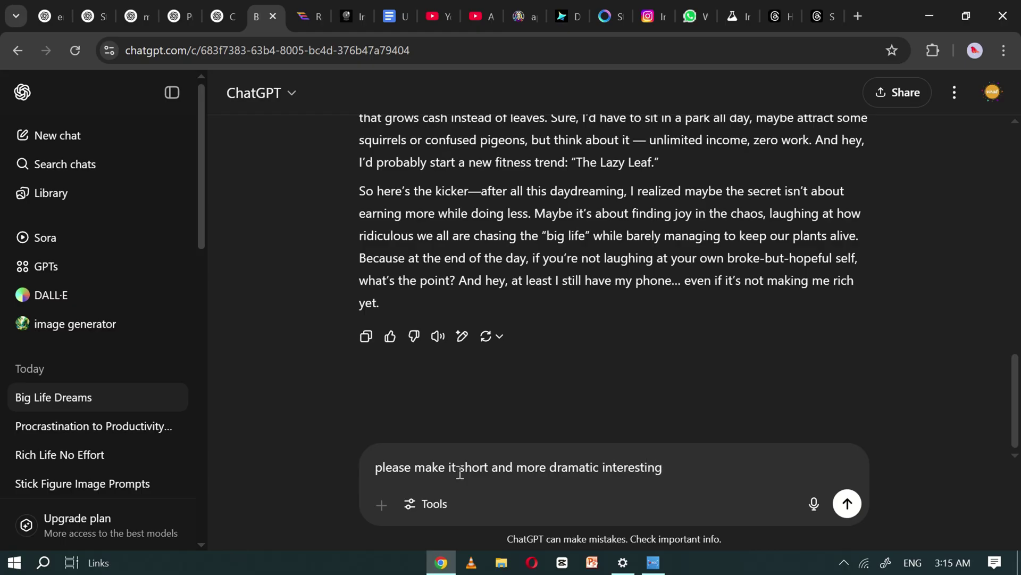
- Request a shorter, more dramatic version and copy the resulting toilet-scene script paragraph
{"action": "key", "text": "Return"}
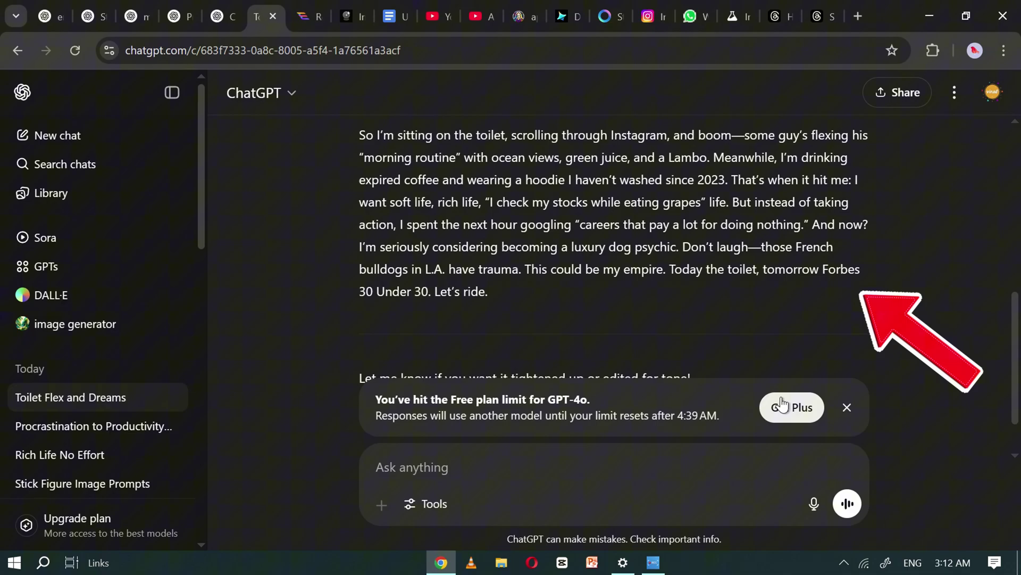
{"action": "left_click", "coordinate": [847, 407]}
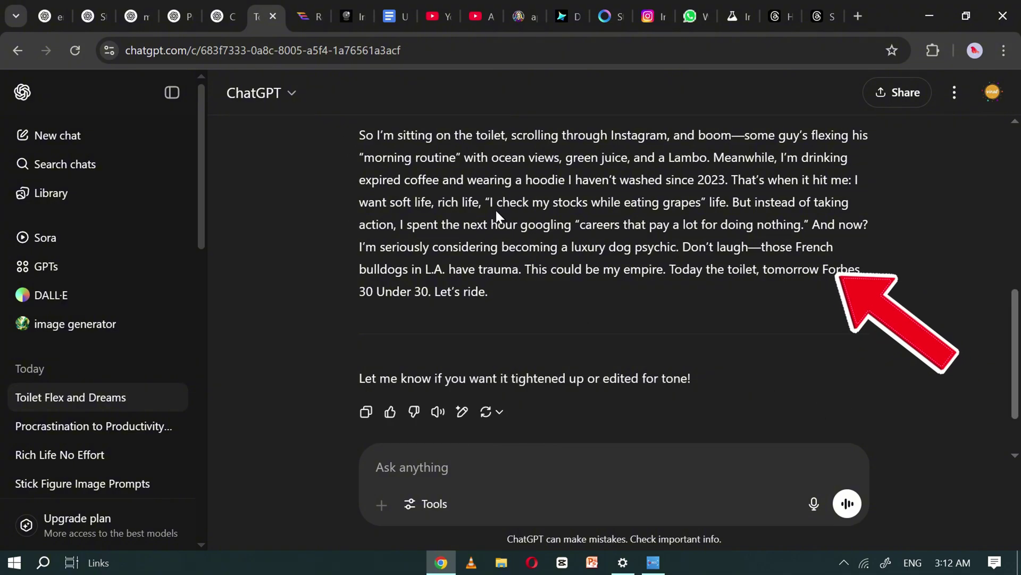
{"action": "left_click_drag", "start_coordinate": [361, 138], "coordinate": [527, 311]}
{"action": "key", "text": "ctrl+c"}
{"action": "left_click", "coordinate": [555, 266]}
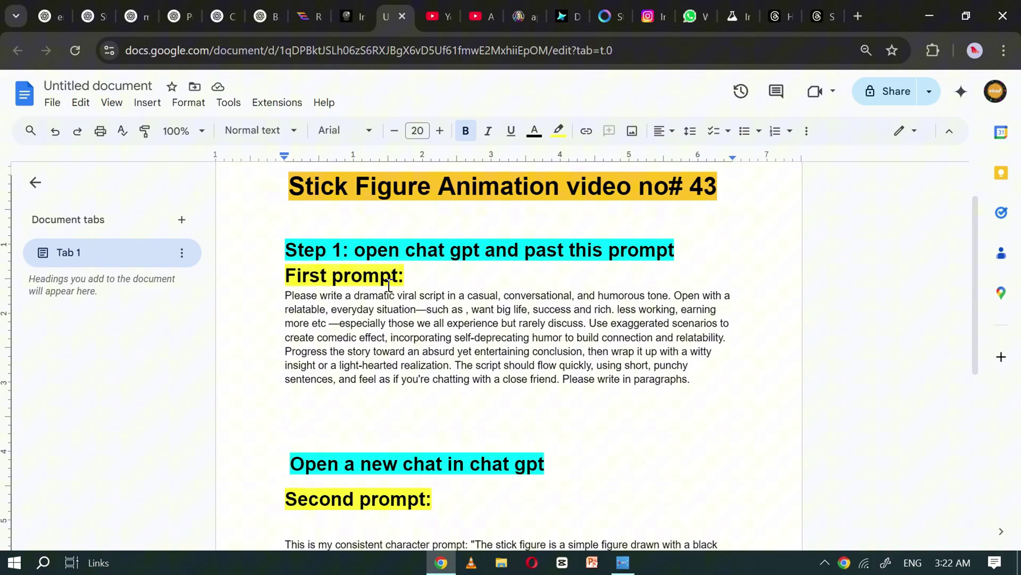
- Paste the script under the Chatgpt generated result heading
{"action": "scroll", "coordinate": [335, 349], "scroll_direction": "down", "scroll_amount": 7}
{"action": "right_click", "coordinate": [334, 354]}
{"action": "left_click", "coordinate": [355, 166]}
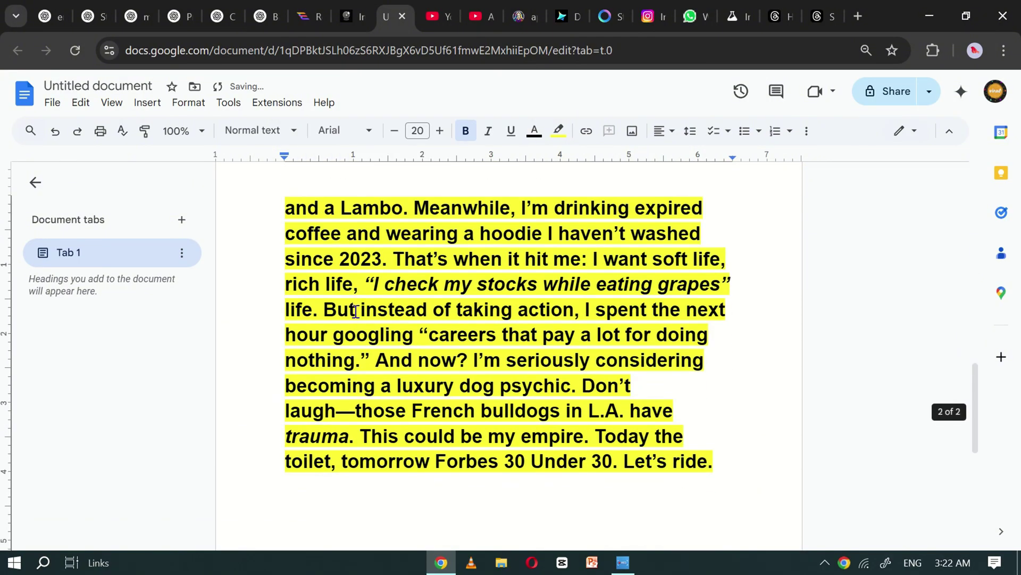
- Reformat the pasted script as 9 pt text, not bold, with no highlight
{"action": "scroll", "coordinate": [367, 306], "scroll_direction": "up", "scroll_amount": 5}
{"action": "left_click_drag", "start_coordinate": [285, 277], "coordinate": [708, 468]}
{"action": "scroll", "coordinate": [388, 279], "scroll_direction": "up", "scroll_amount": 5}
{"action": "left_click", "coordinate": [418, 131]}
{"action": "type", "text": "9"}
{"action": "key", "text": "Return"}
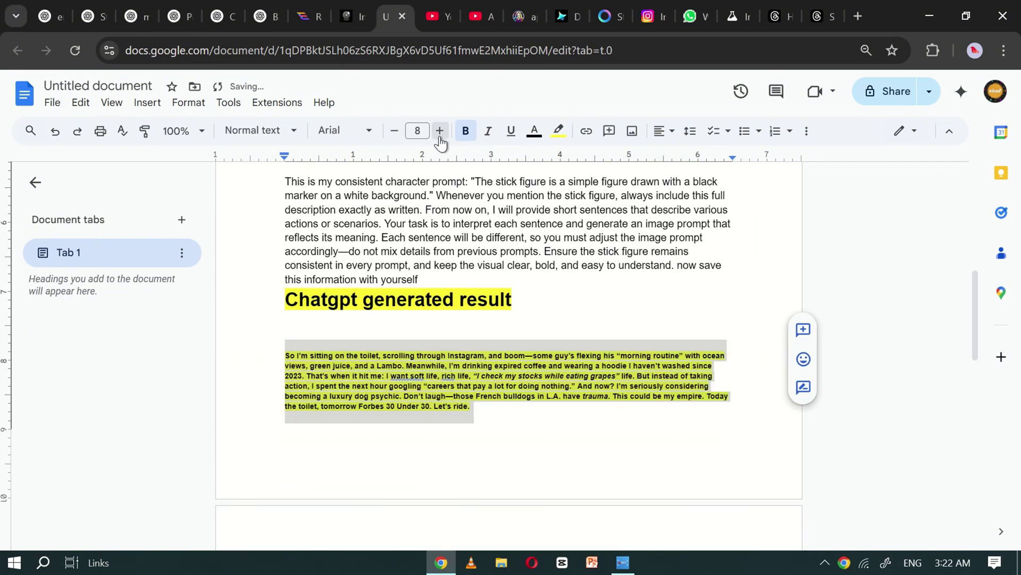
{"action": "left_click", "coordinate": [466, 131]}
{"action": "left_click", "coordinate": [558, 130]}
{"action": "left_click", "coordinate": [588, 159]}
{"action": "left_click", "coordinate": [435, 413]}
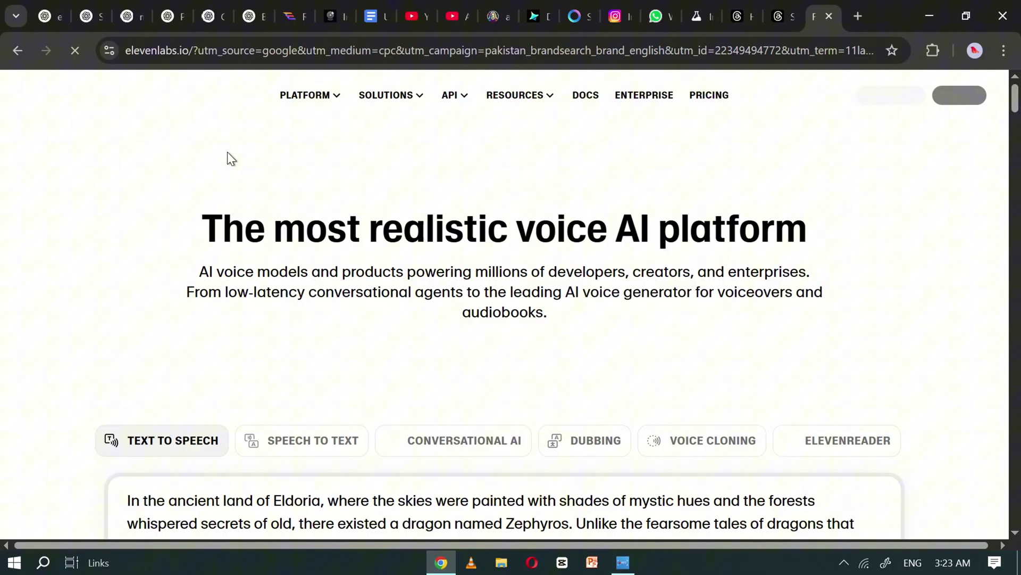
- Paste the toilet-scene script into the ElevenLabs Text to Speech editor
{"action": "left_click", "coordinate": [948, 99]}
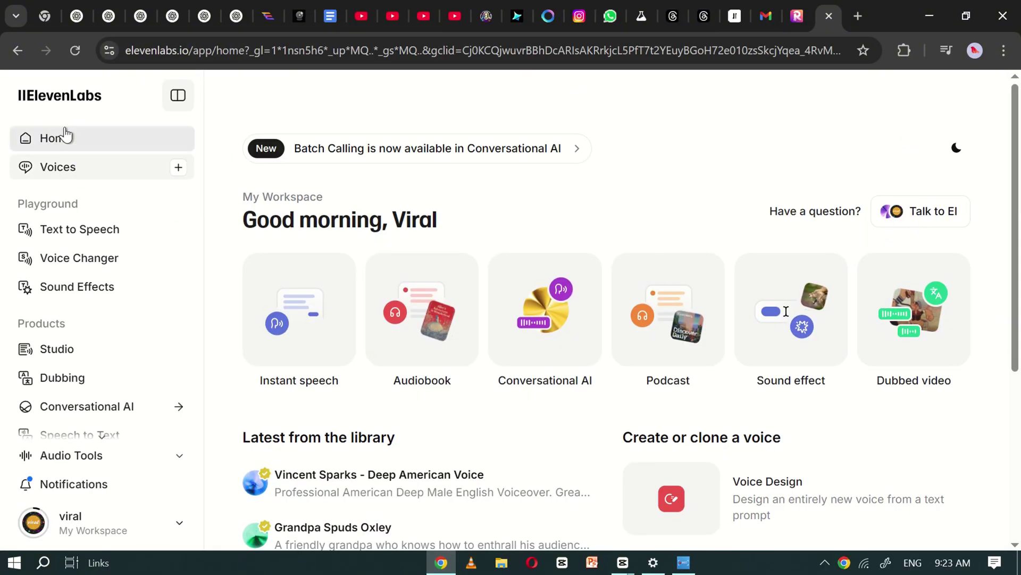
{"action": "left_click", "coordinate": [111, 230]}
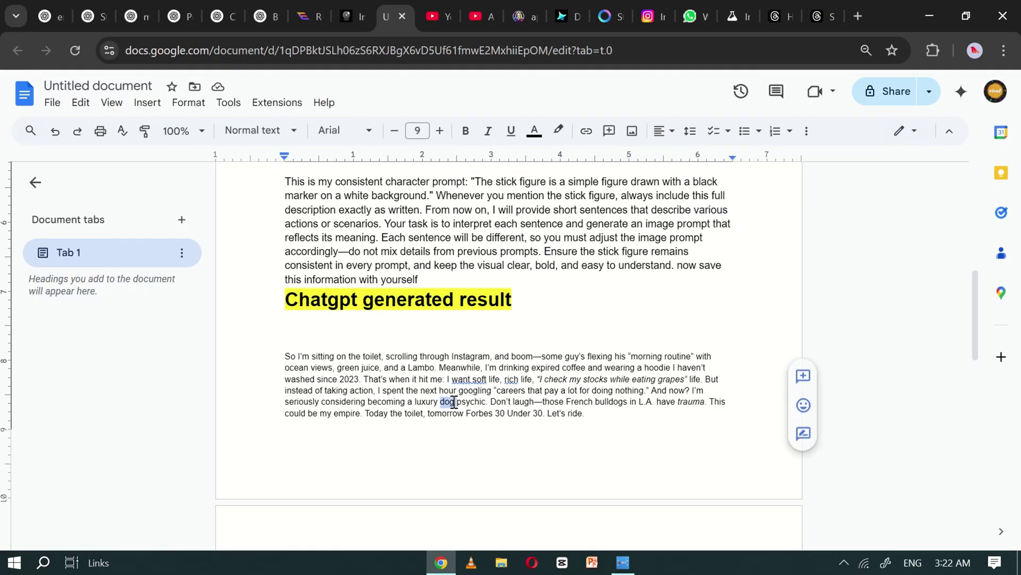
{"action": "triple_click", "coordinate": [324, 366]}
{"action": "key", "text": "ctrl+c"}
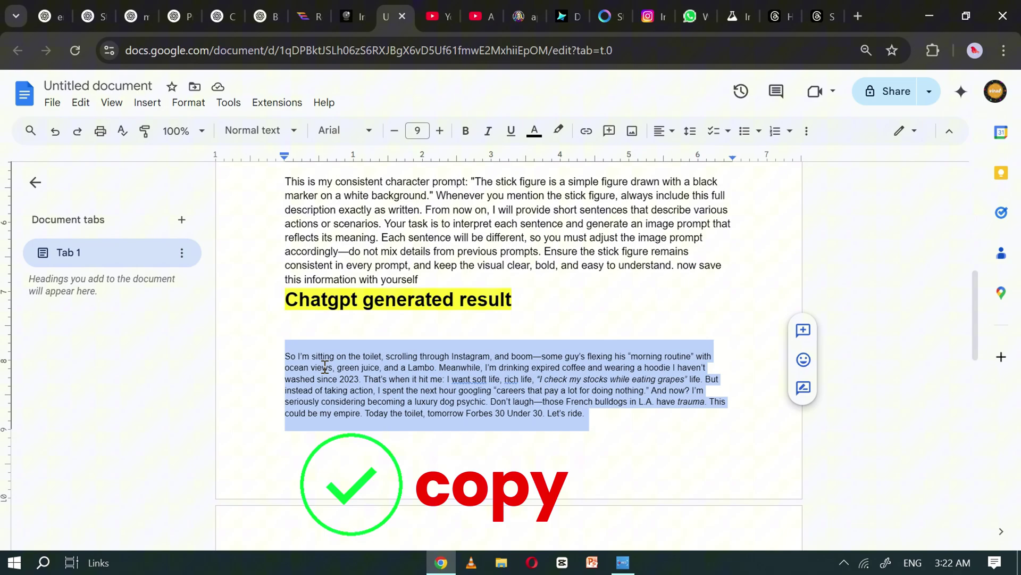
{"action": "left_click", "coordinate": [455, 383]}
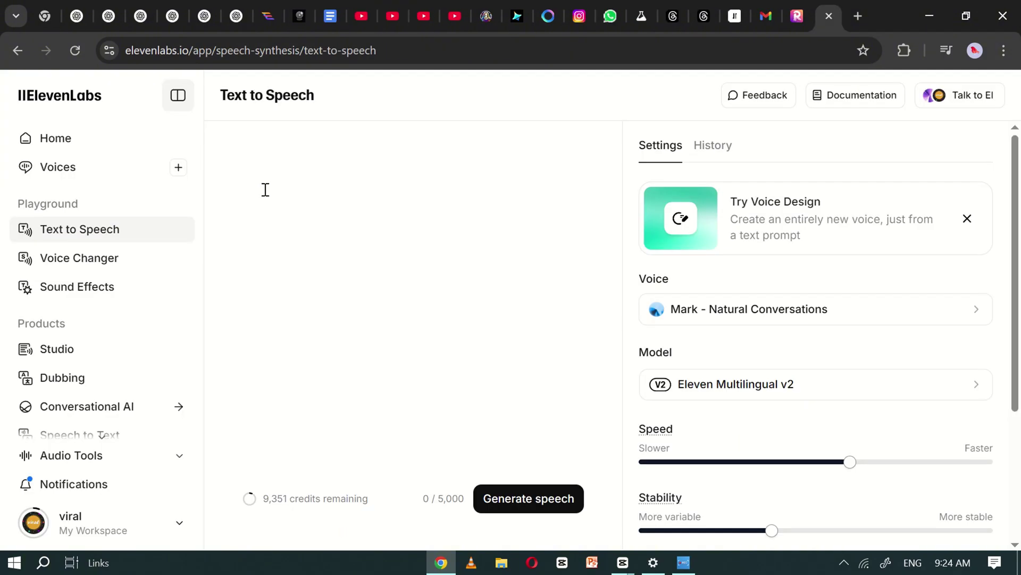
{"action": "right_click", "coordinate": [264, 189]}
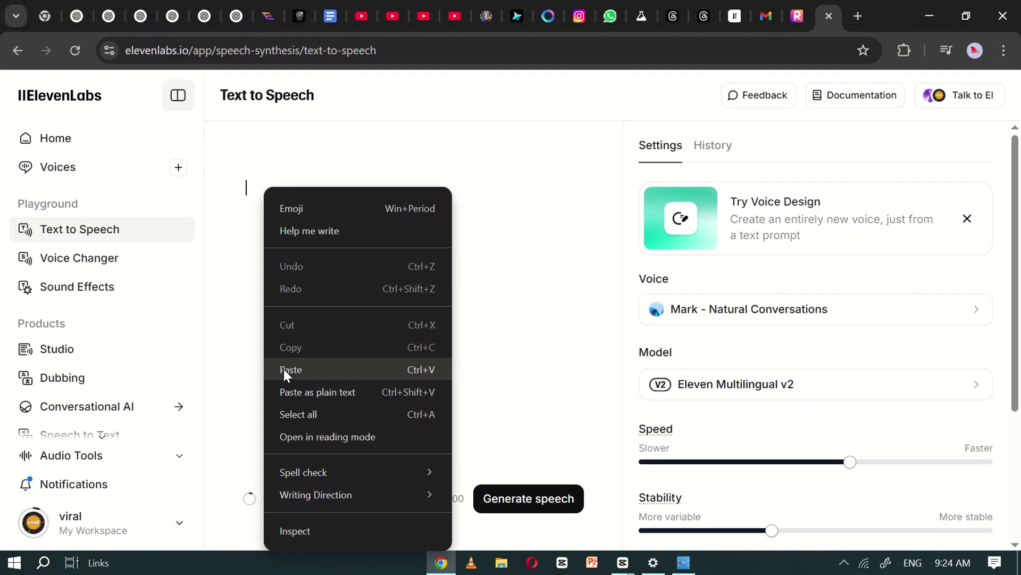
{"action": "left_click", "coordinate": [287, 369]}
- Choose the Mark - Natural Conversations voice and download the generated voiceover as mp3
{"action": "left_click", "coordinate": [789, 317]}
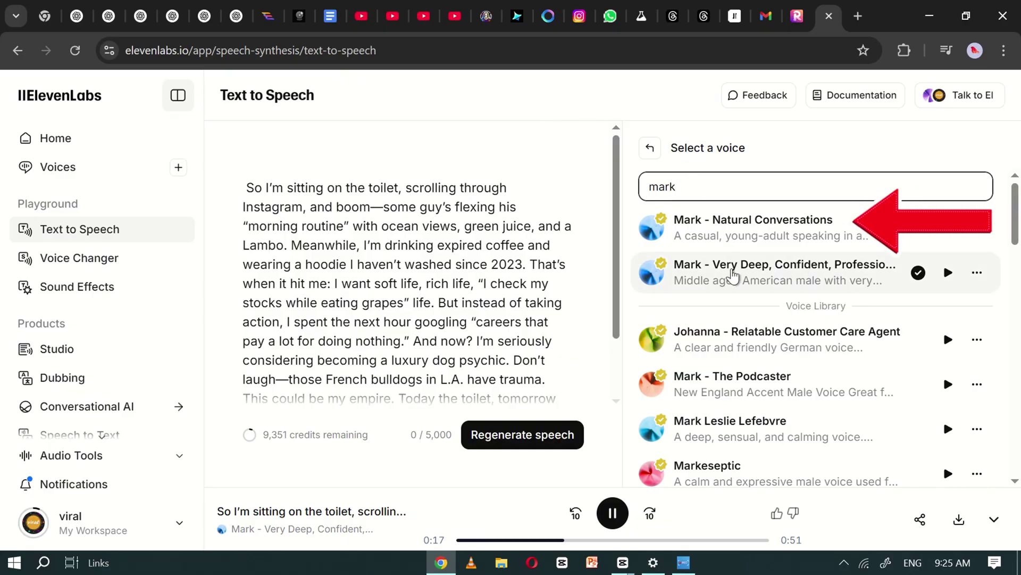
{"action": "left_click", "coordinate": [726, 234]}
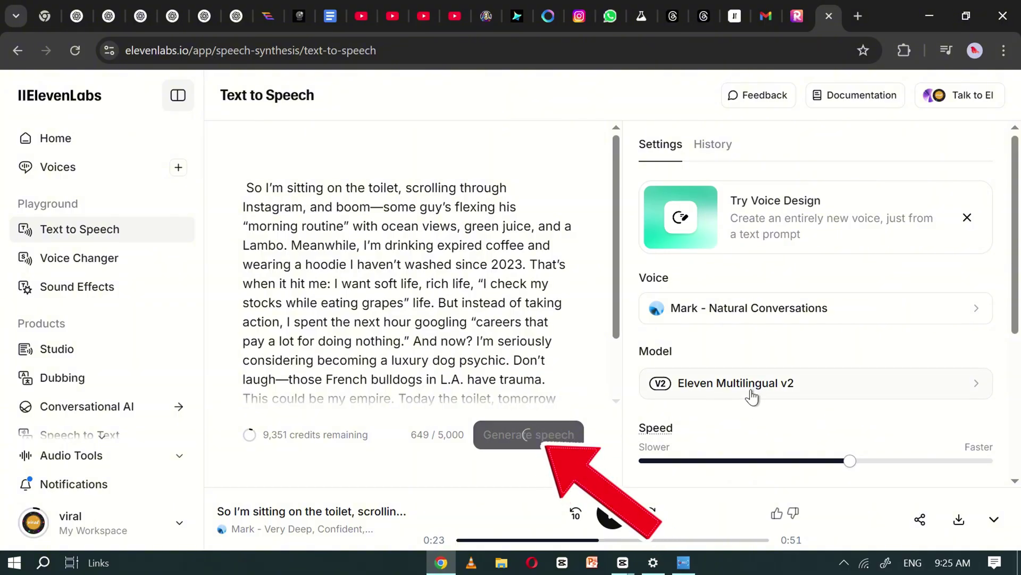
{"action": "scroll", "coordinate": [751, 396], "scroll_direction": "down", "scroll_amount": 3}
{"action": "scroll", "coordinate": [759, 379], "scroll_direction": "down", "scroll_amount": 2}
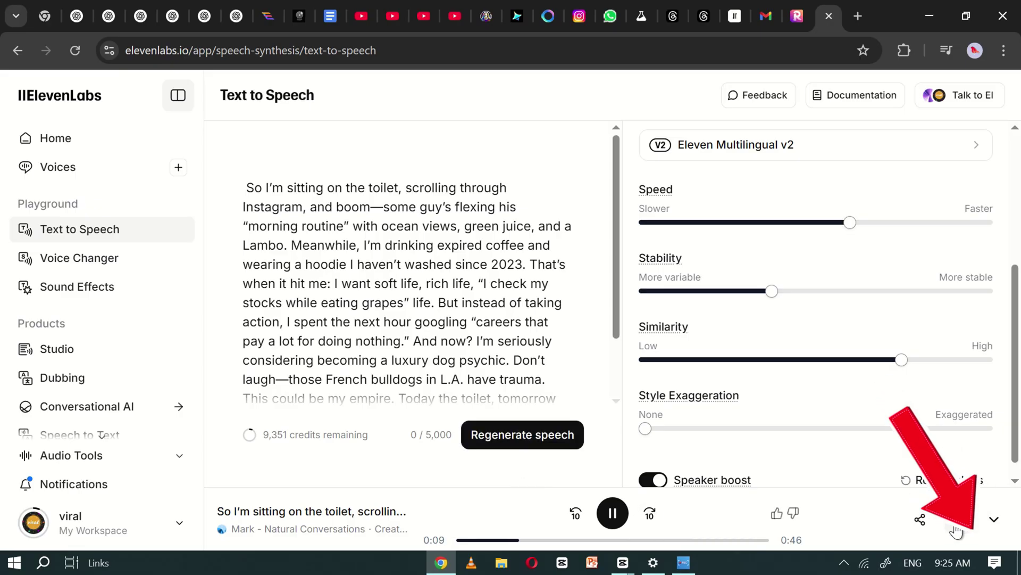
{"action": "left_click", "coordinate": [969, 530]}
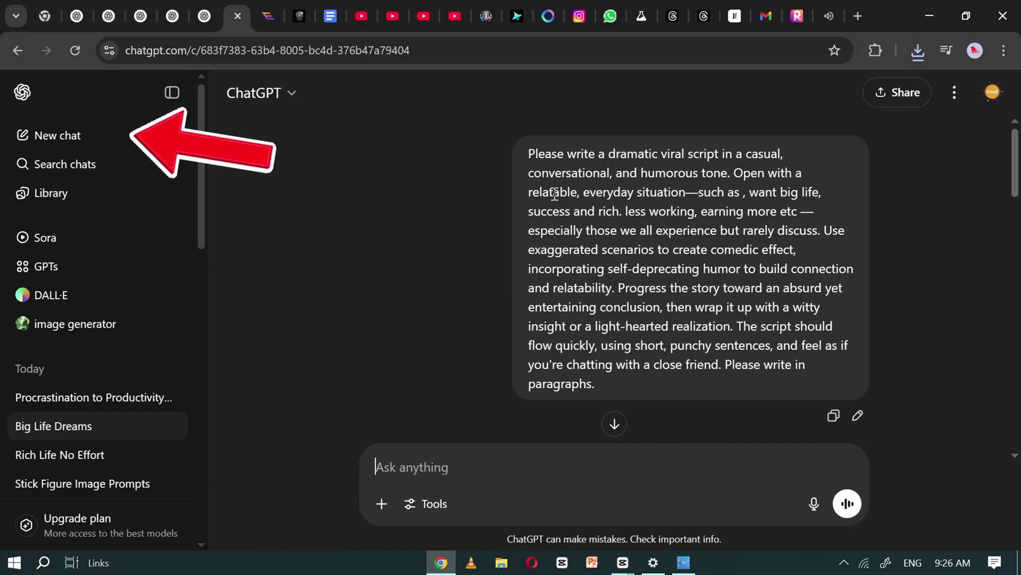
- Start a new ChatGPT chat and copy the consistent-character prompt from the Docs guide
{"action": "left_click", "coordinate": [75, 140]}
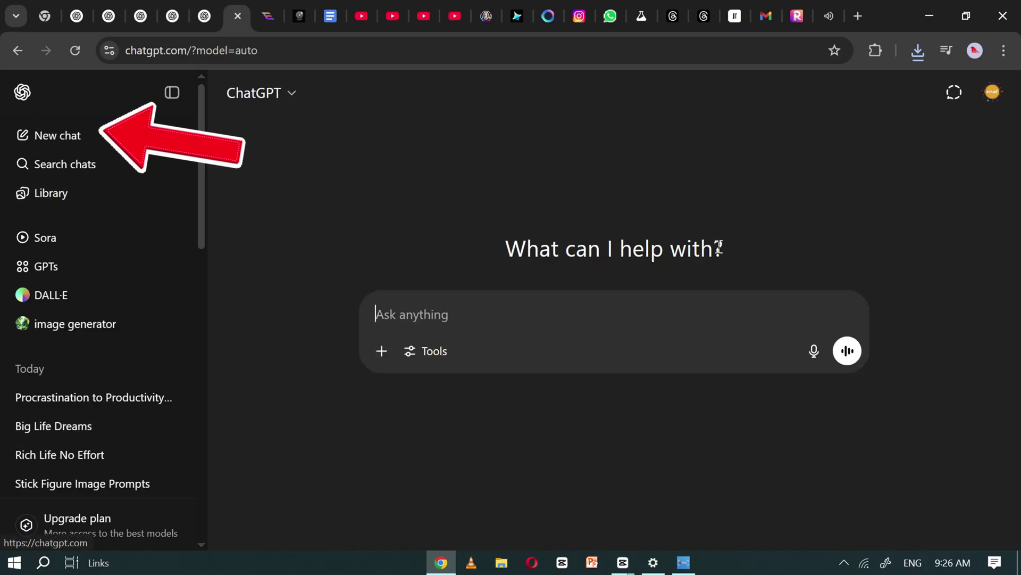
{"action": "left_click", "coordinate": [326, 7]}
{"action": "scroll", "coordinate": [465, 222], "scroll_direction": "up", "scroll_amount": 5}
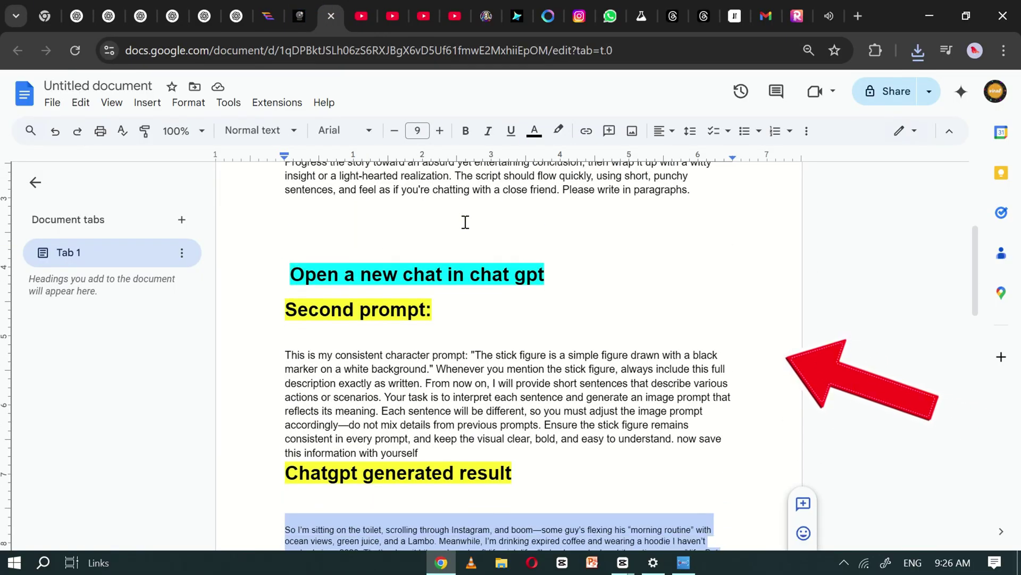
{"action": "scroll", "coordinate": [466, 222], "scroll_direction": "down", "scroll_amount": 1}
{"action": "triple_click", "coordinate": [379, 314]}
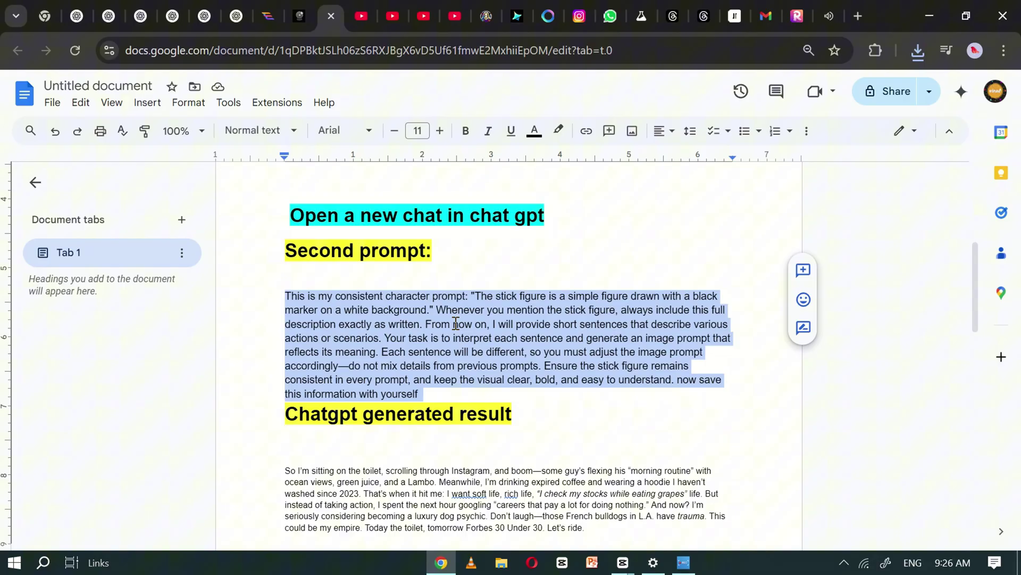
{"action": "right_click", "coordinate": [485, 324]}
{"action": "left_click", "coordinate": [548, 212]}
- Paste the stick-figure character prompt into ChatGPT and send it
{"action": "left_click", "coordinate": [234, 16]}
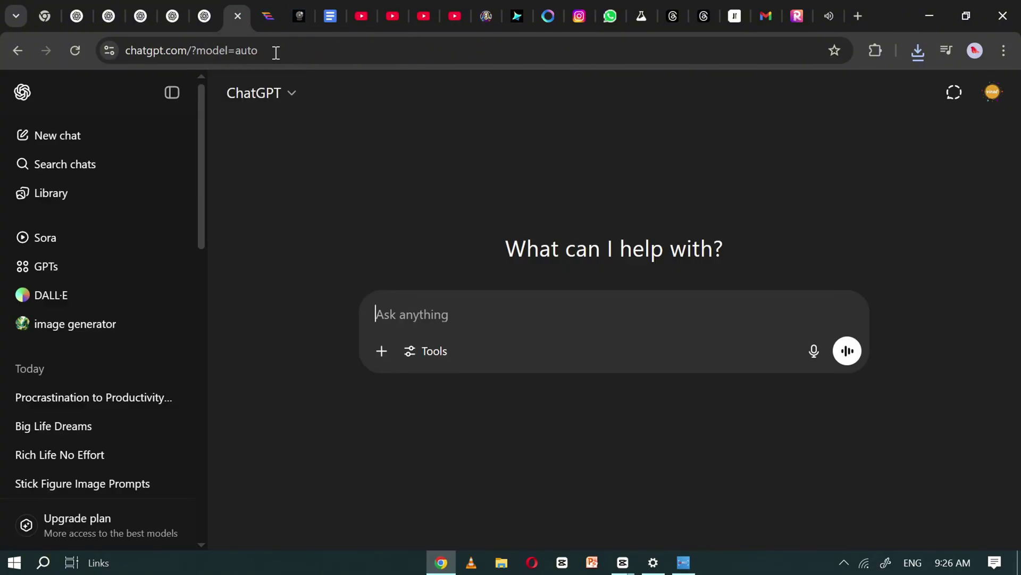
{"action": "right_click", "coordinate": [481, 315]}
{"action": "left_click", "coordinate": [513, 370]}
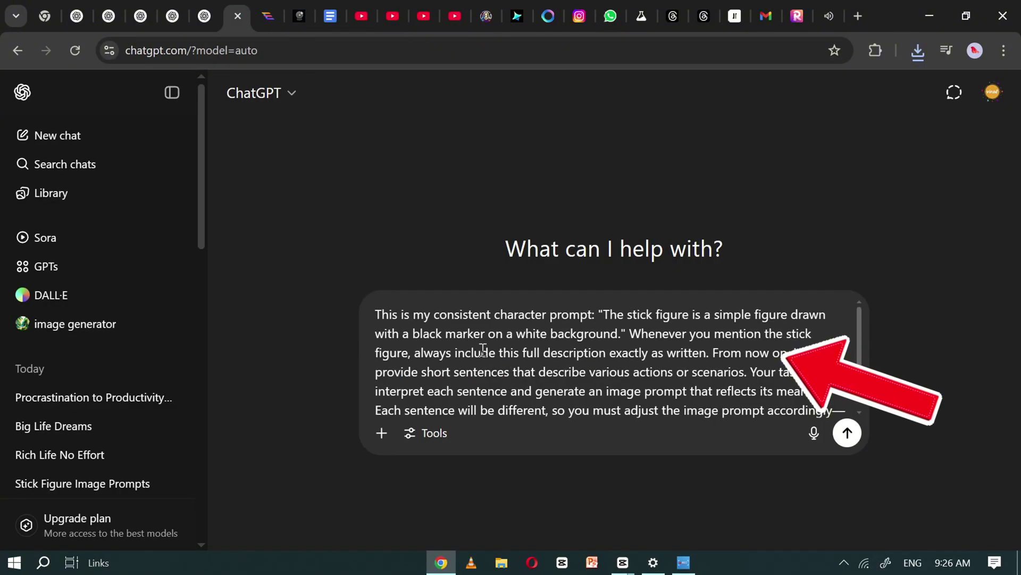
{"action": "scroll", "coordinate": [677, 365], "scroll_direction": "down", "scroll_amount": 2}
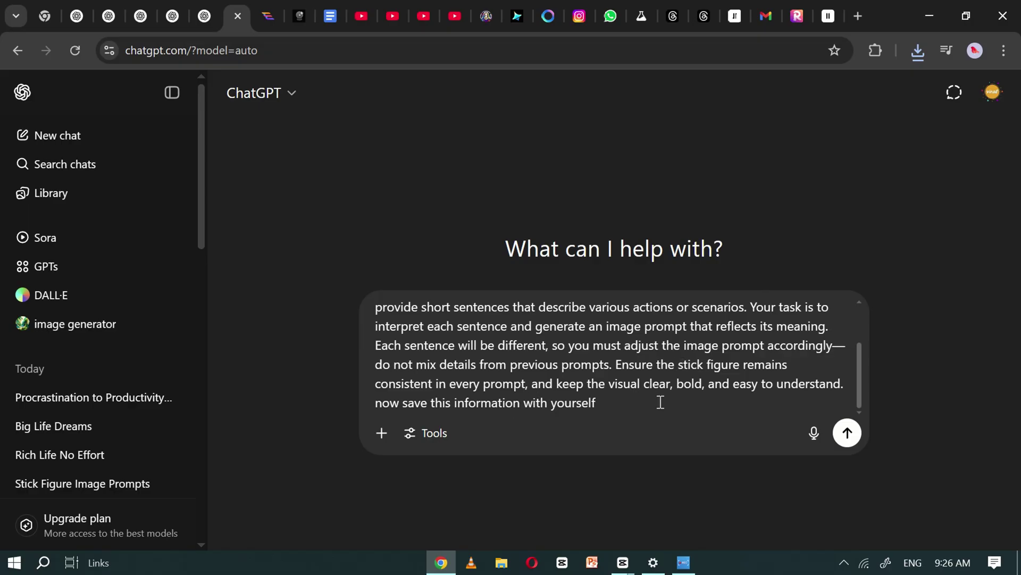
{"action": "left_click", "coordinate": [847, 434]}
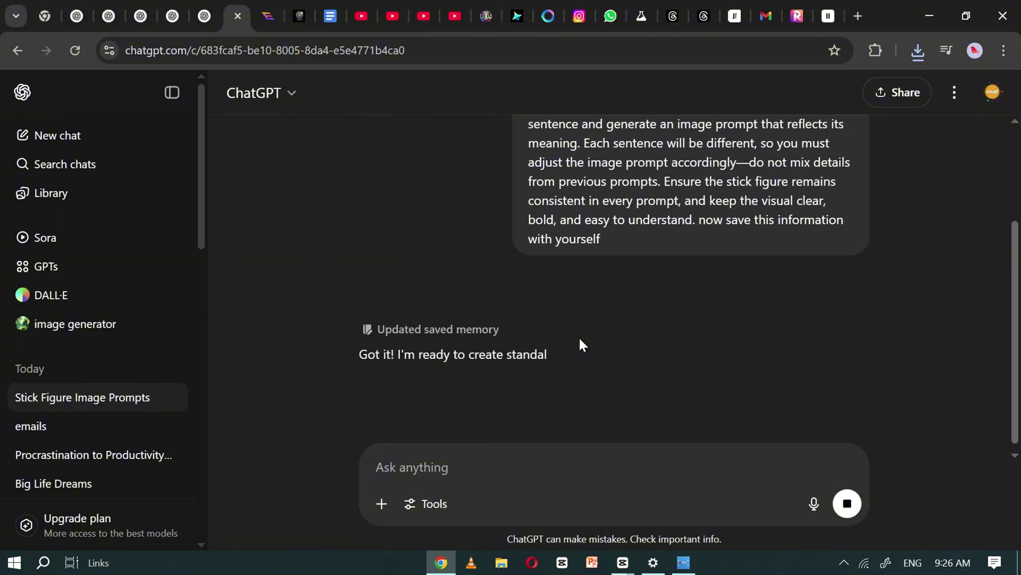
{"action": "key", "text": "ctrl+minus"}
{"action": "key", "text": "ctrl+minus"}
{"action": "key", "text": "ctrl+plus"}
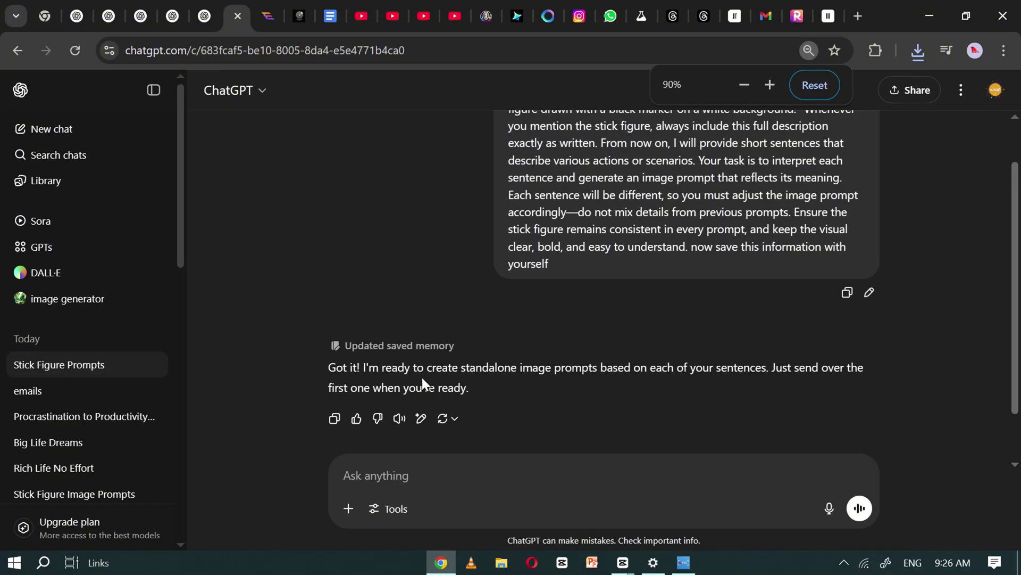
- Split the story after 'toilet', after 'boom—', and before 'Meanwhile' onto separate lines
{"action": "left_click", "coordinate": [331, 16]}
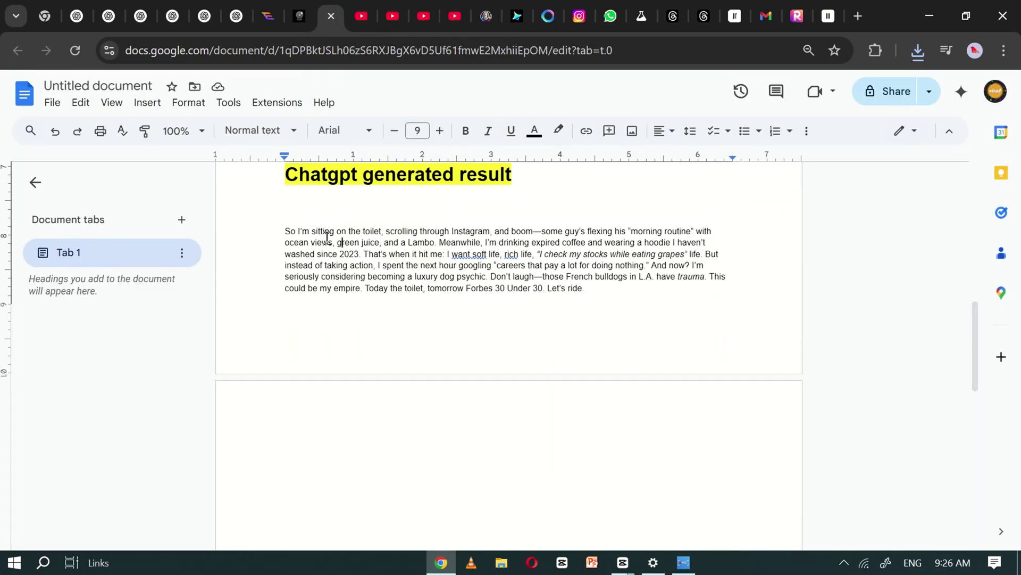
{"action": "left_click", "coordinate": [386, 231]}
{"action": "key", "text": "Return"}
{"action": "key", "text": "Return"}
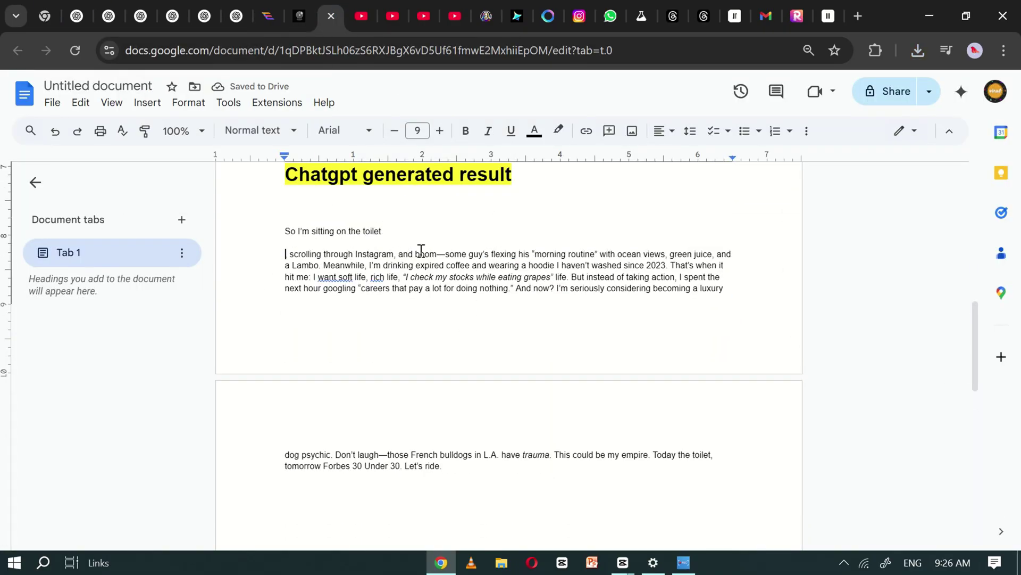
{"action": "left_click", "coordinate": [446, 254]}
{"action": "key", "text": "Return"}
{"action": "key", "text": "Return"}
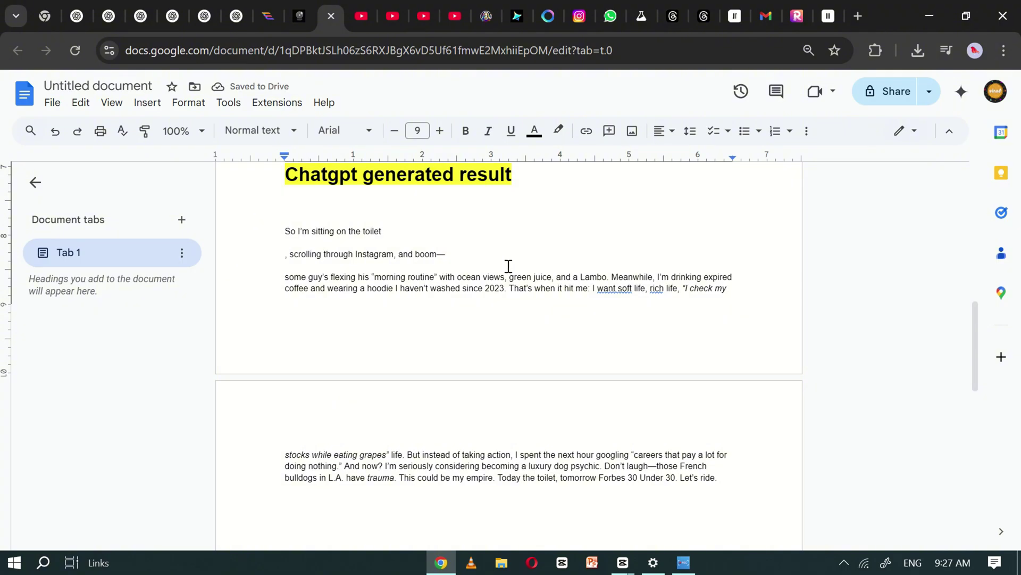
{"action": "left_click", "coordinate": [611, 276]}
{"action": "key", "text": "Return"}
{"action": "key", "text": "Return"}
{"action": "scroll", "coordinate": [273, 260], "scroll_direction": "up", "scroll_amount": 5}
{"action": "left_click", "coordinate": [274, 260]}
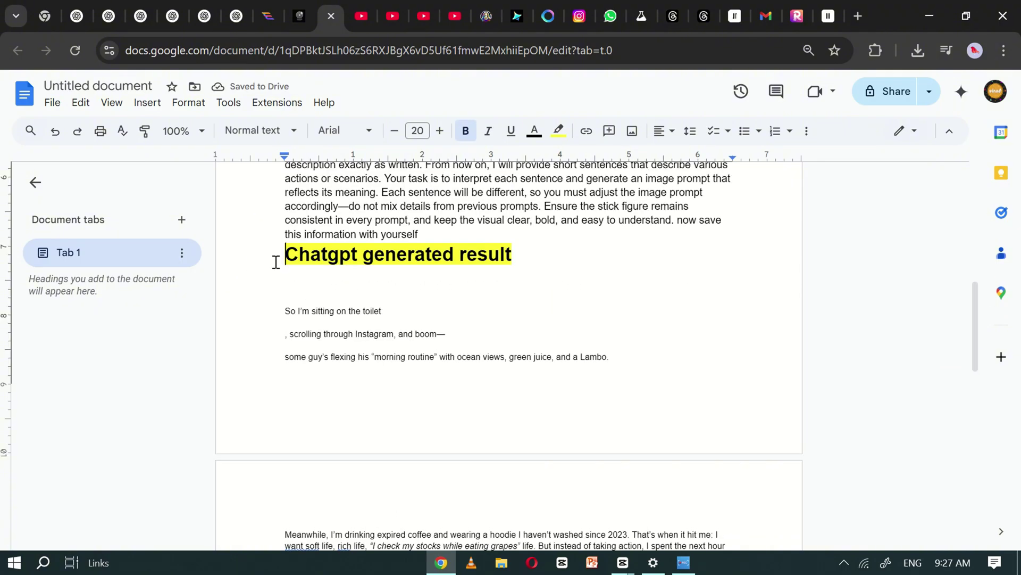
{"action": "scroll", "coordinate": [367, 313], "scroll_direction": "down", "scroll_amount": 1}
- Break the 'That's when', stocks quote, 'But instead', 'Don't laugh' and remaining sentences onto their own lines
{"action": "left_click", "coordinate": [632, 303]}
{"action": "key", "text": "Return"}
{"action": "key", "text": "Return"}
{"action": "left_click", "coordinate": [458, 325]}
{"action": "key", "text": "Return"}
{"action": "key", "text": "Return"}
{"action": "left_click", "coordinate": [454, 349]}
{"action": "key", "text": "Return"}
{"action": "key", "text": "Return"}
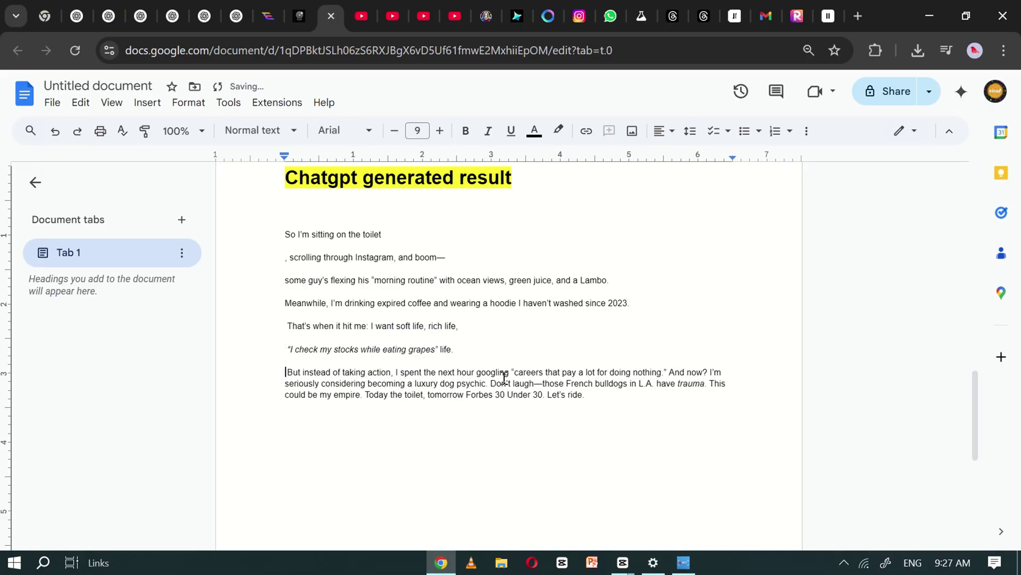
{"action": "left_click", "coordinate": [396, 372]}
{"action": "key", "text": "Return"}
{"action": "key", "text": "Return"}
{"action": "left_click", "coordinate": [556, 395]}
{"action": "key", "text": "Return"}
{"action": "key", "text": "Return"}
{"action": "left_click", "coordinate": [549, 418]}
{"action": "key", "text": "Return"}
{"action": "key", "text": "Return"}
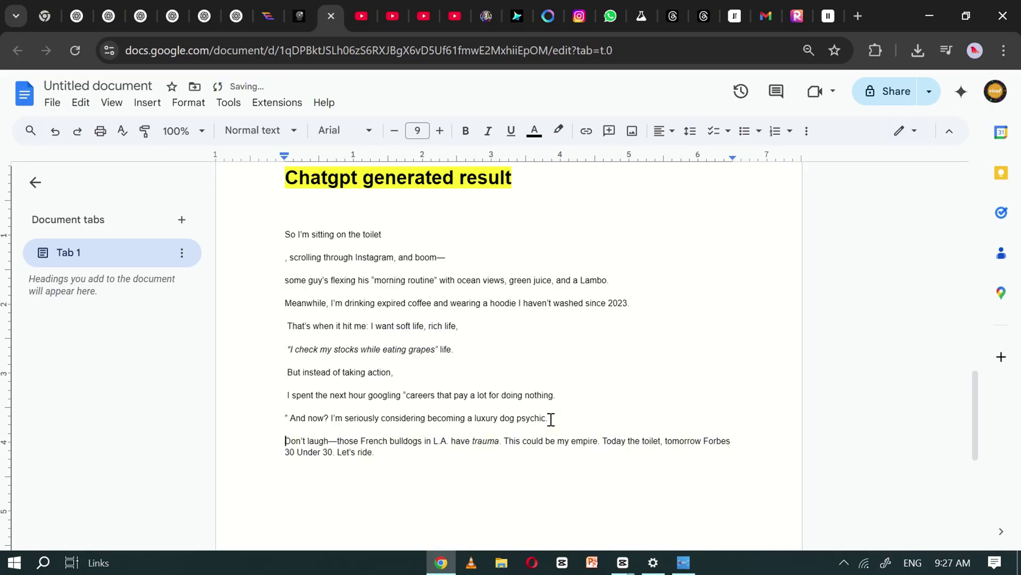
{"action": "left_click", "coordinate": [505, 441]}
{"action": "key", "text": "Return"}
{"action": "key", "text": "Return"}
{"action": "scroll", "coordinate": [505, 441], "scroll_direction": "down", "scroll_amount": 1}
{"action": "left_click", "coordinate": [383, 384]}
{"action": "key", "text": "Return"}
{"action": "key", "text": "Return"}
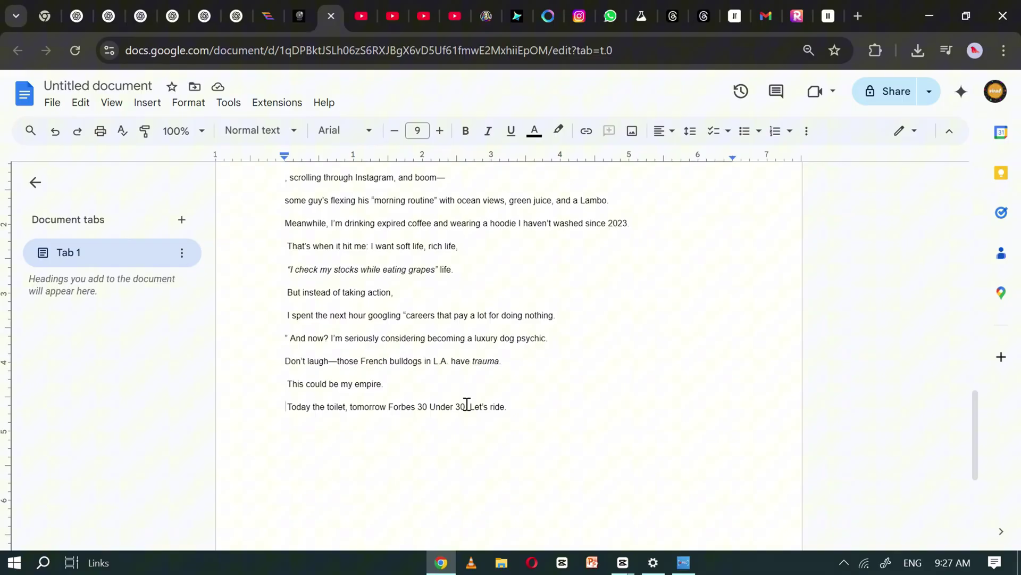
{"action": "scroll", "coordinate": [333, 332], "scroll_direction": "up", "scroll_amount": 1}
- Get a stick-figure image prompt for the first toilet story line
{"action": "triple_click", "coordinate": [329, 234]}
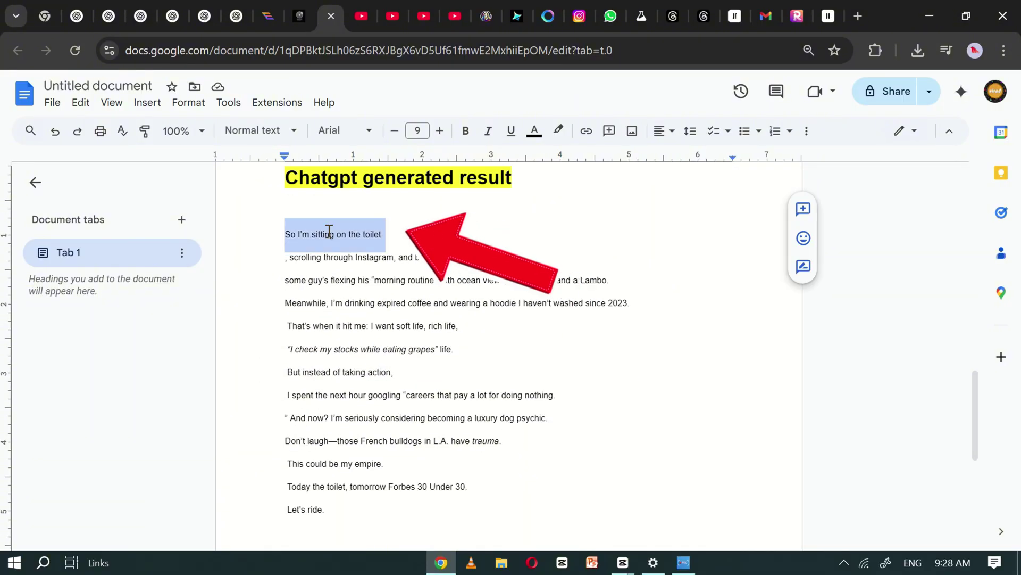
{"action": "left_click", "coordinate": [235, 19]}
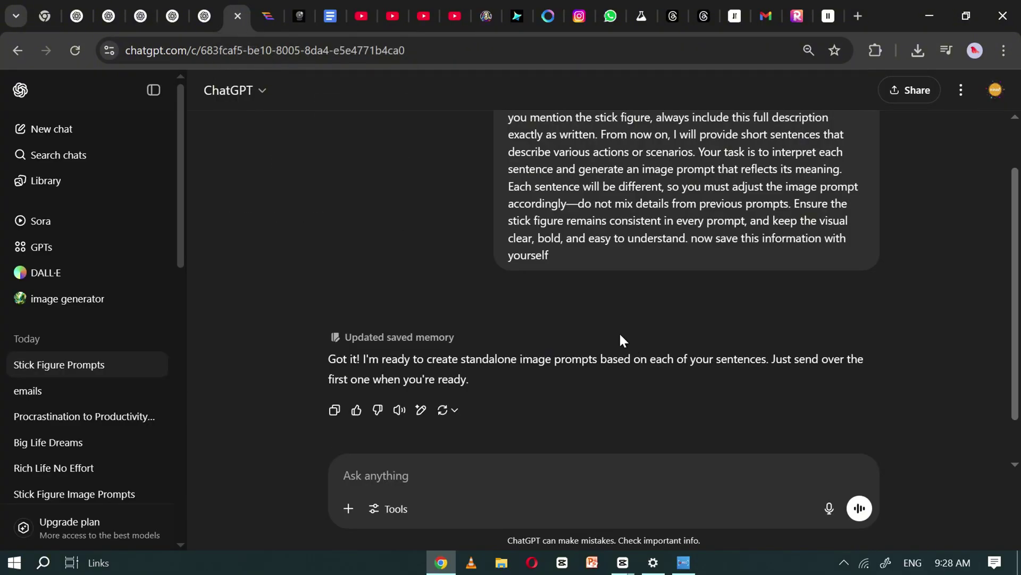
{"action": "key", "text": "ctrl+v"}
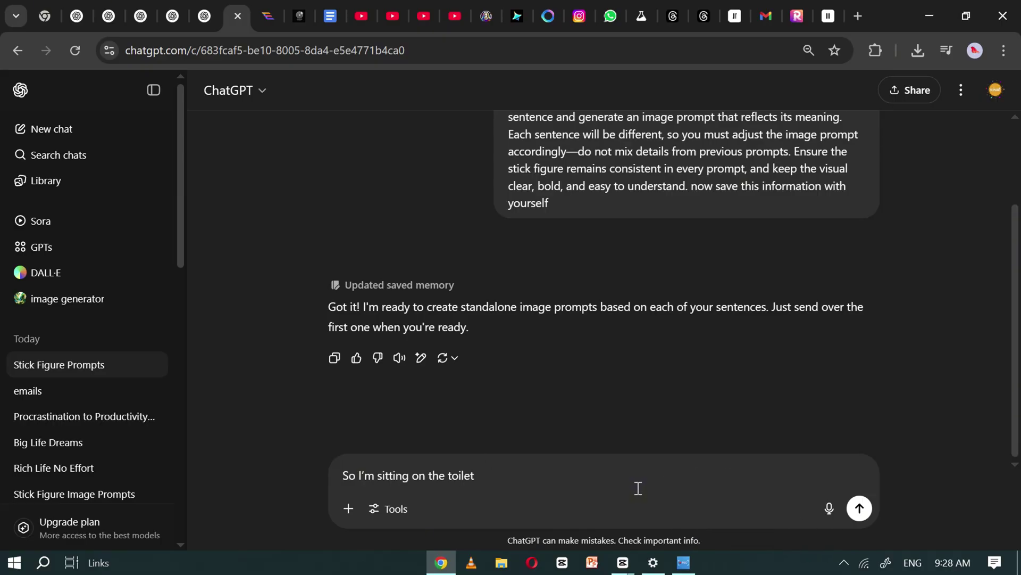
{"action": "left_click", "coordinate": [860, 506]}
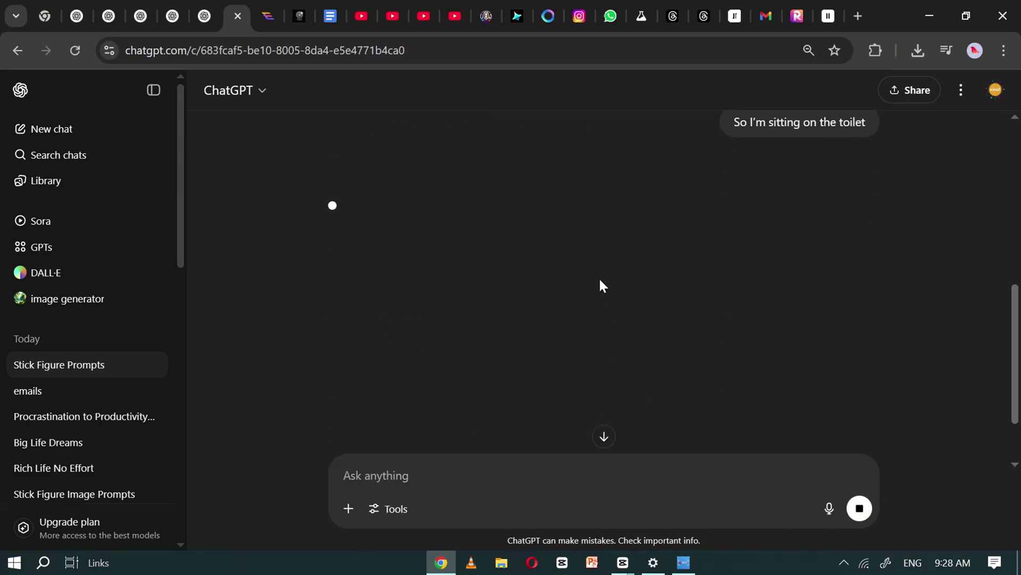
{"action": "key", "text": "ctrl+minus"}
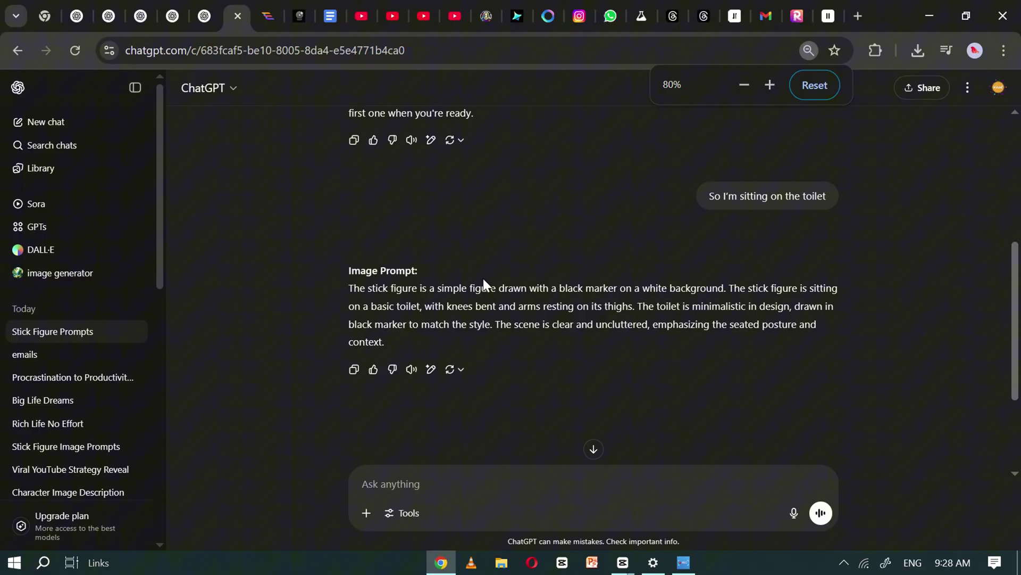
- Resend the opening lines, up through 'boom—', for a combined image prompt
{"action": "left_click", "coordinate": [331, 16]}
{"action": "left_click_drag", "start_coordinate": [287, 234], "coordinate": [389, 259]}
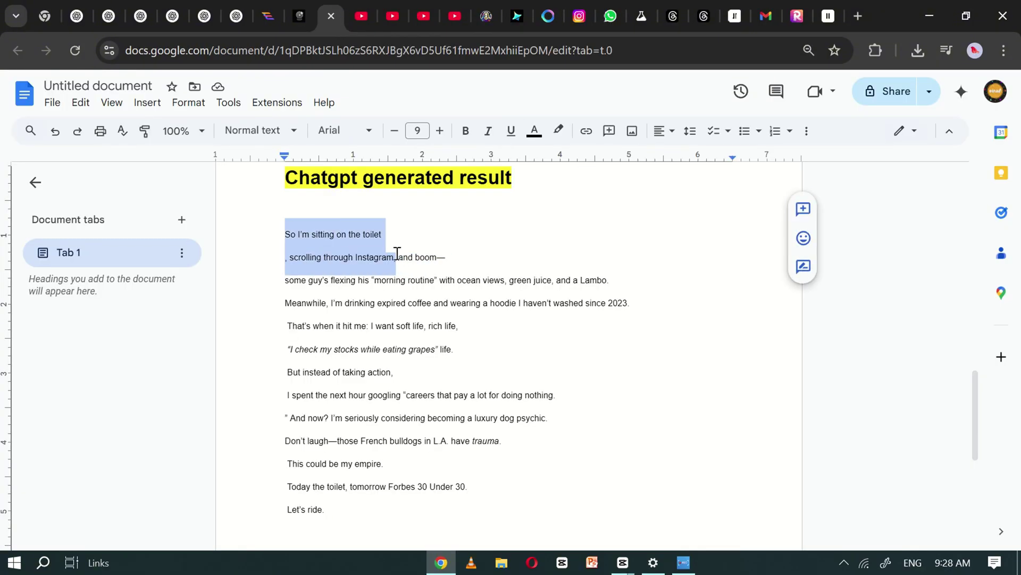
{"action": "left_click", "coordinate": [237, 16]}
{"action": "key", "text": "ctrl+v"}
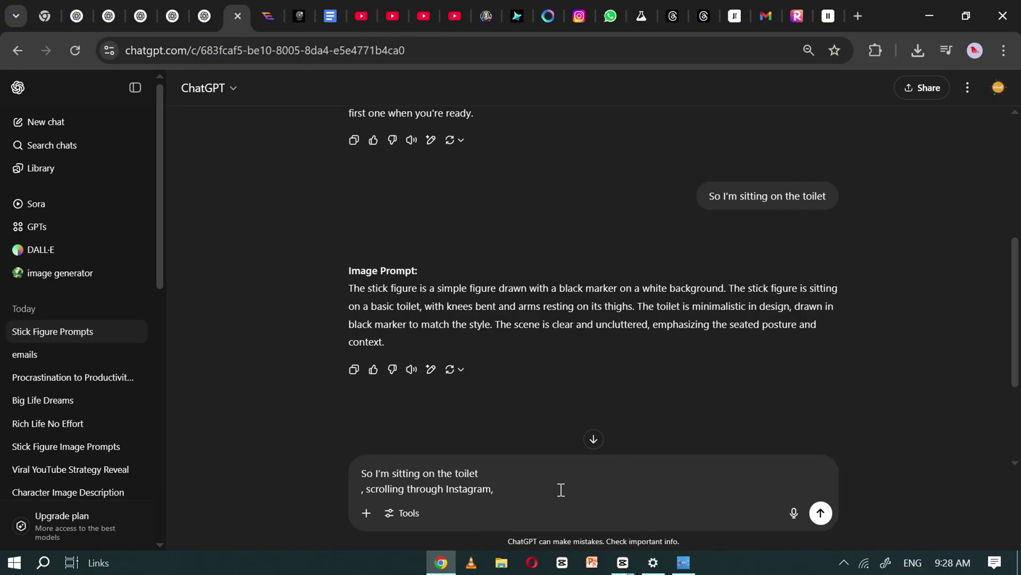
{"action": "left_click", "coordinate": [816, 518]}
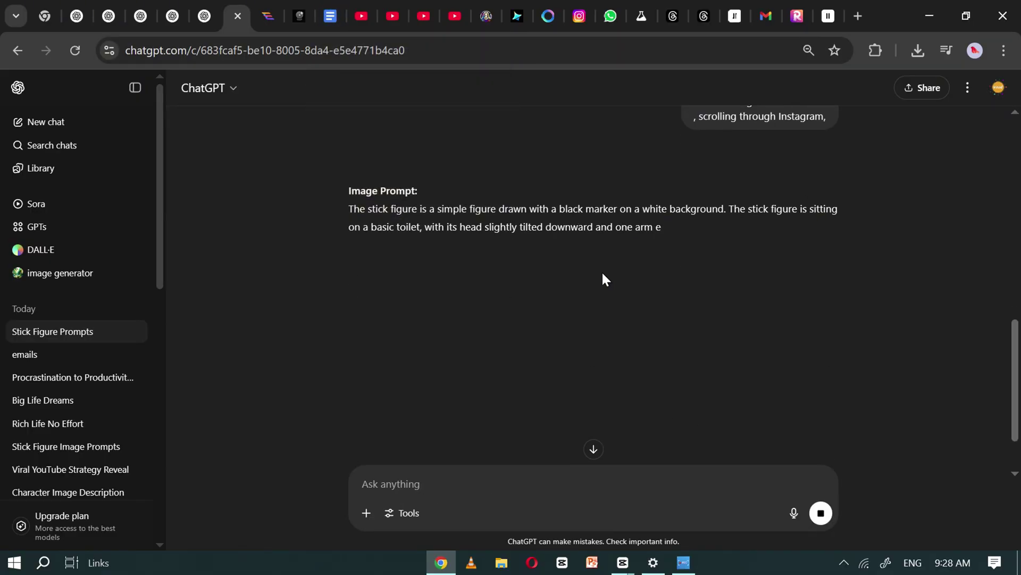
{"action": "scroll", "coordinate": [594, 264], "scroll_direction": "up", "scroll_amount": 1}
{"action": "left_click", "coordinate": [330, 7]}
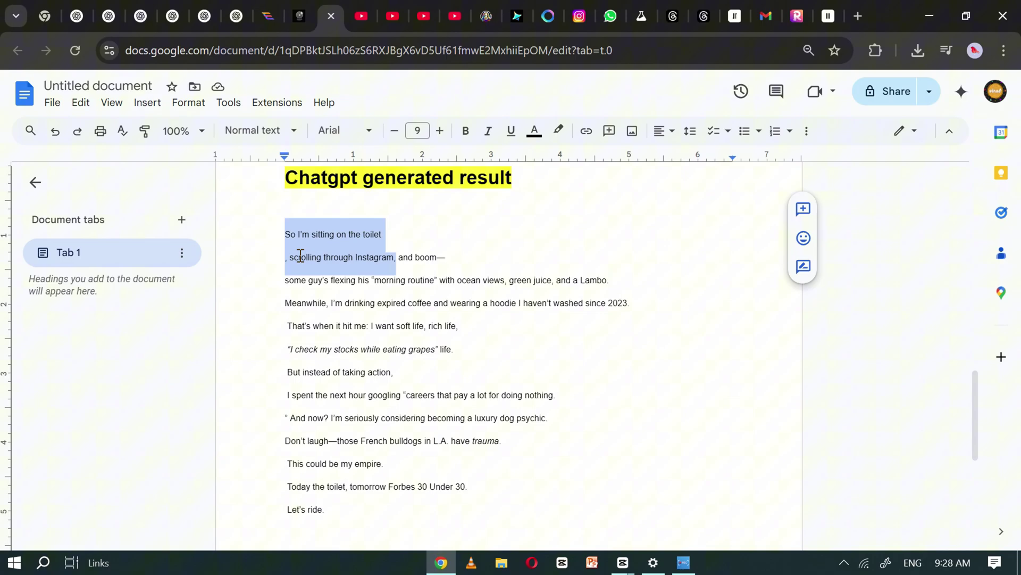
{"action": "left_click_drag", "start_coordinate": [282, 233], "coordinate": [450, 256]}
{"action": "key", "text": "ctrl+c"}
{"action": "left_click", "coordinate": [251, 8]}
{"action": "key", "text": "ctrl+v"}
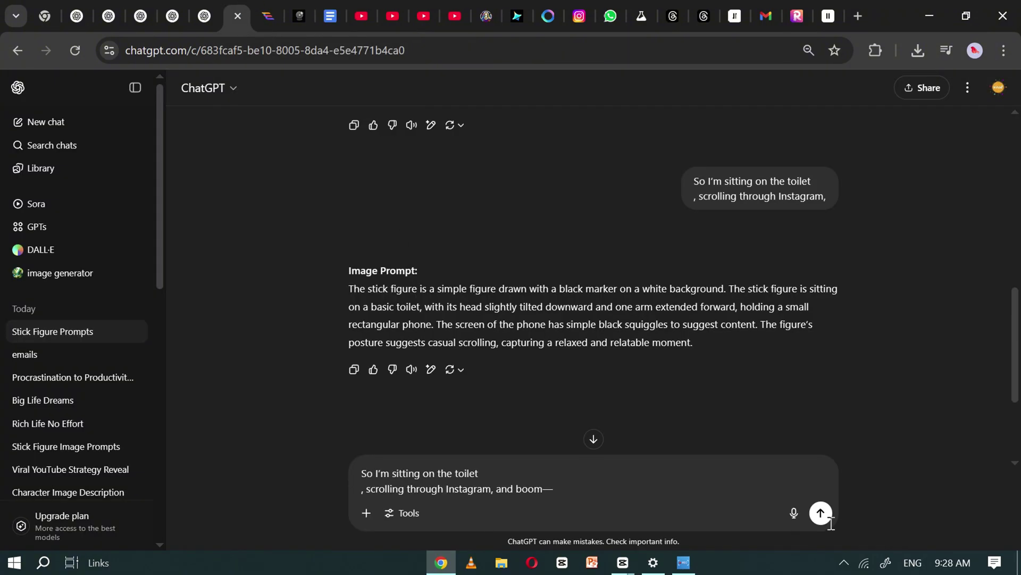
{"action": "key", "text": "Return"}
- Send the line about some guy flexing for its image prompt
{"action": "left_click", "coordinate": [336, 8]}
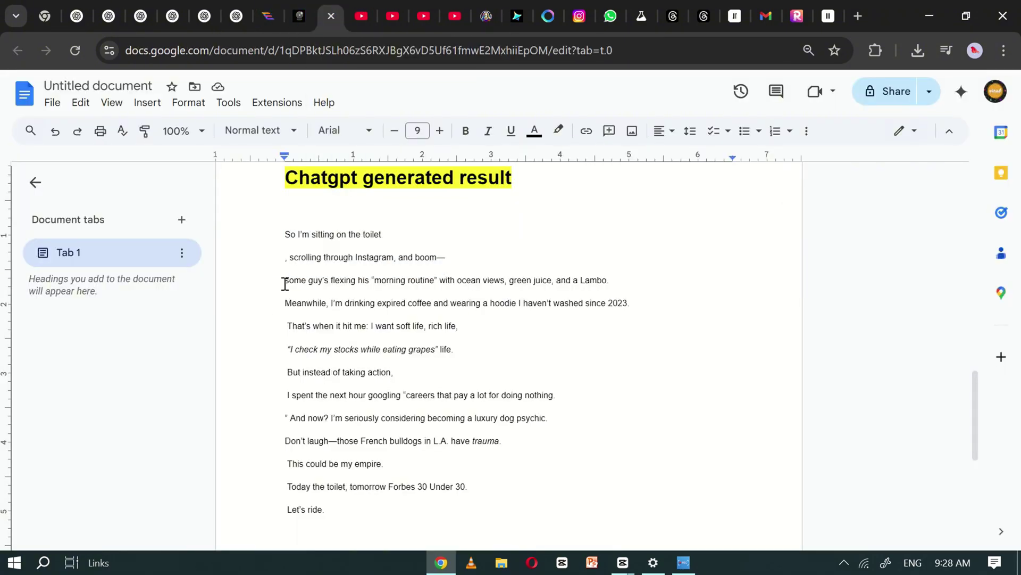
{"action": "left_click_drag", "start_coordinate": [444, 278], "coordinate": [610, 281]}
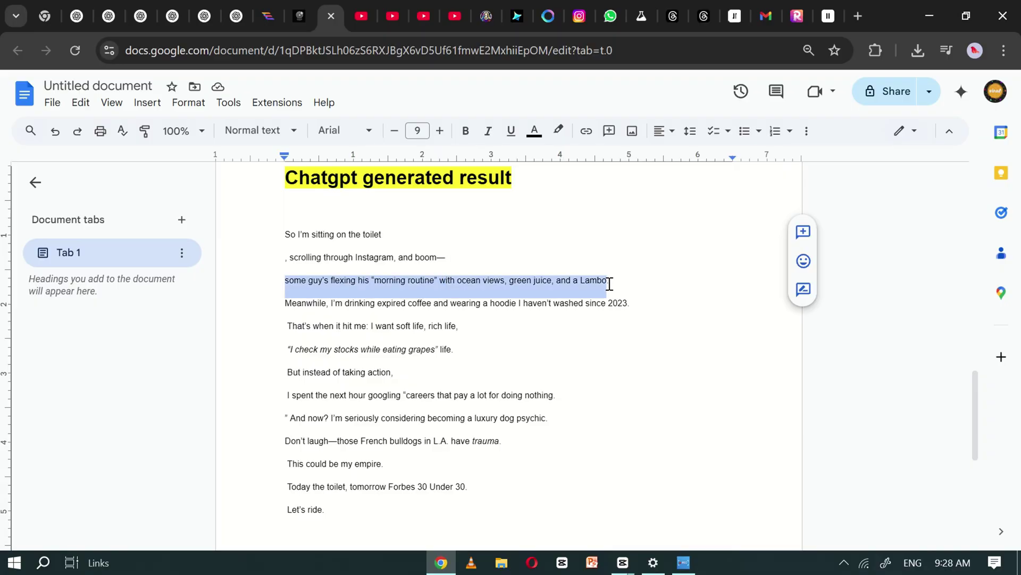
{"action": "key", "text": "ctrl+c"}
{"action": "left_click", "coordinate": [243, 10]}
{"action": "key", "text": "ctrl+v"}
{"action": "key", "text": "Return"}
{"action": "left_click", "coordinate": [209, 16]}
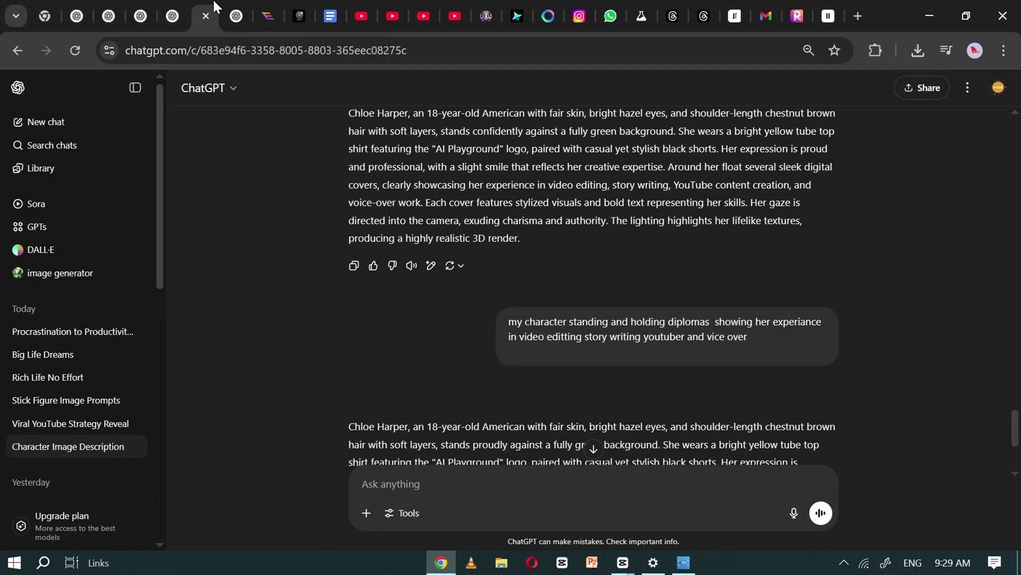
{"action": "left_click", "coordinate": [209, 16]}
{"action": "left_click", "coordinate": [208, 11]}
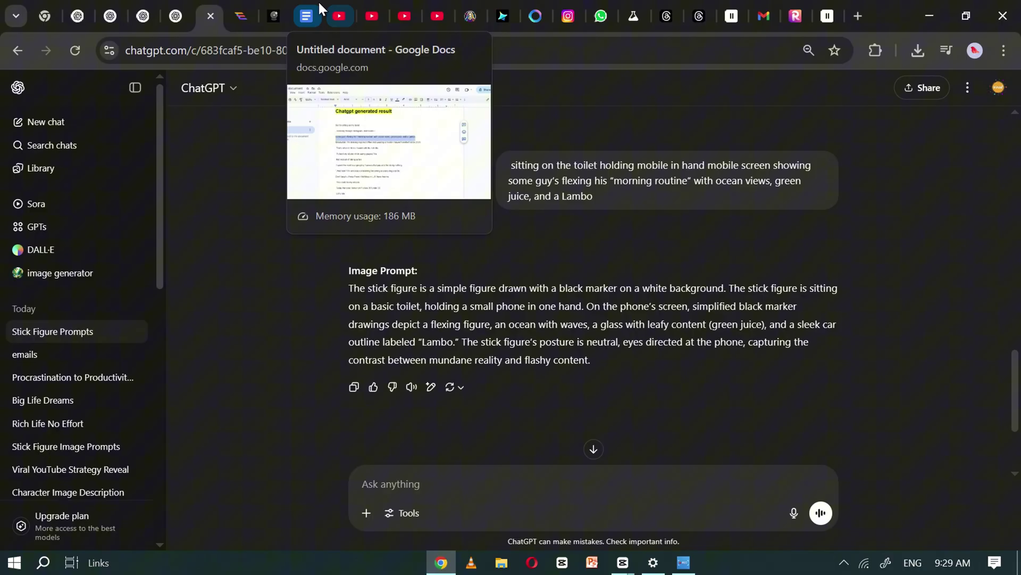
- Request image prompts for the 'Meanwhile' and 'That's when' lines
{"action": "left_click", "coordinate": [306, 12]}
{"action": "left_click", "coordinate": [324, 304]}
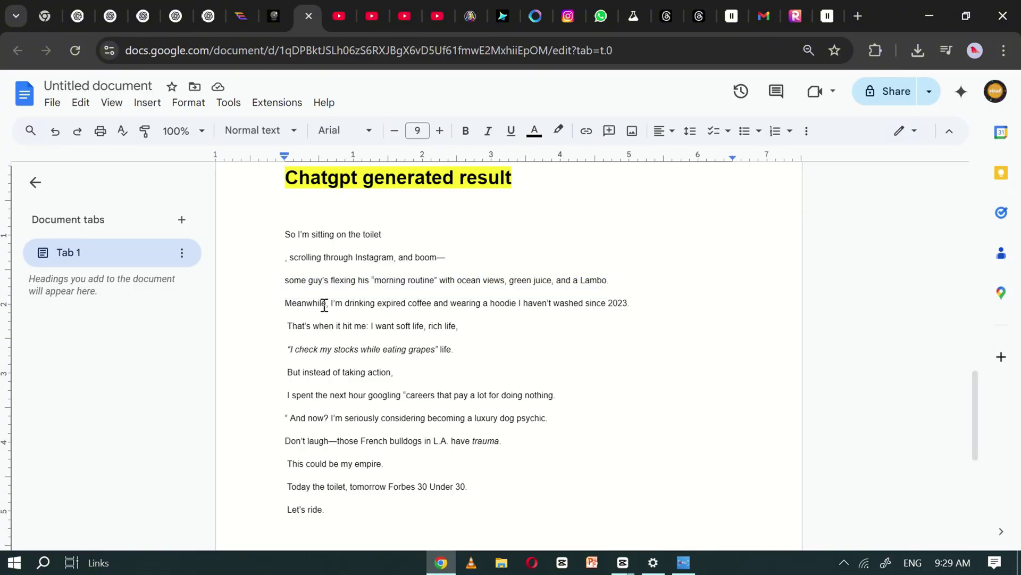
{"action": "triple_click", "coordinate": [605, 303]}
{"action": "left_click", "coordinate": [213, 12]}
{"action": "key", "text": "Return"}
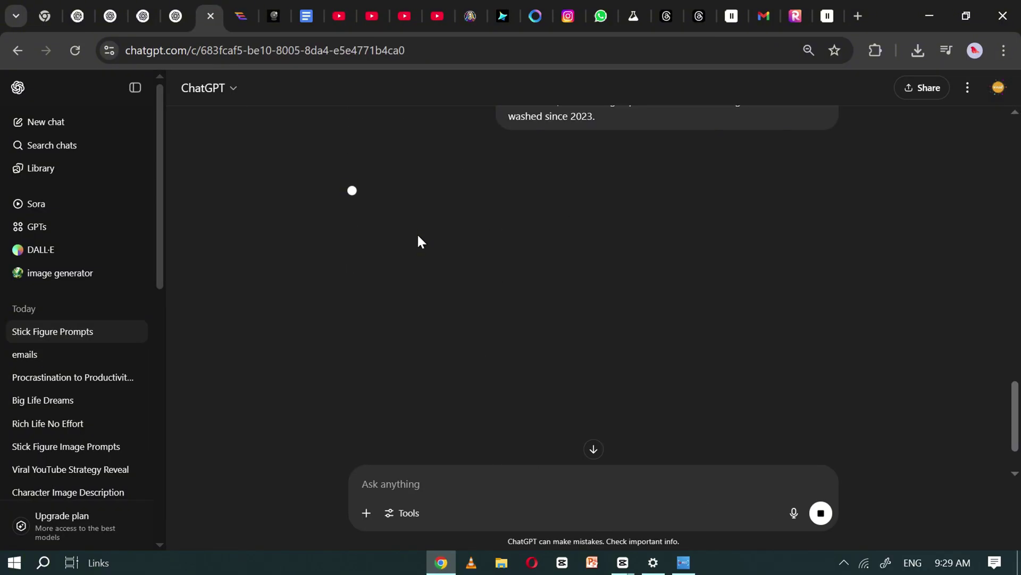
{"action": "left_click", "coordinate": [306, 16]}
{"action": "left_click", "coordinate": [210, 8]}
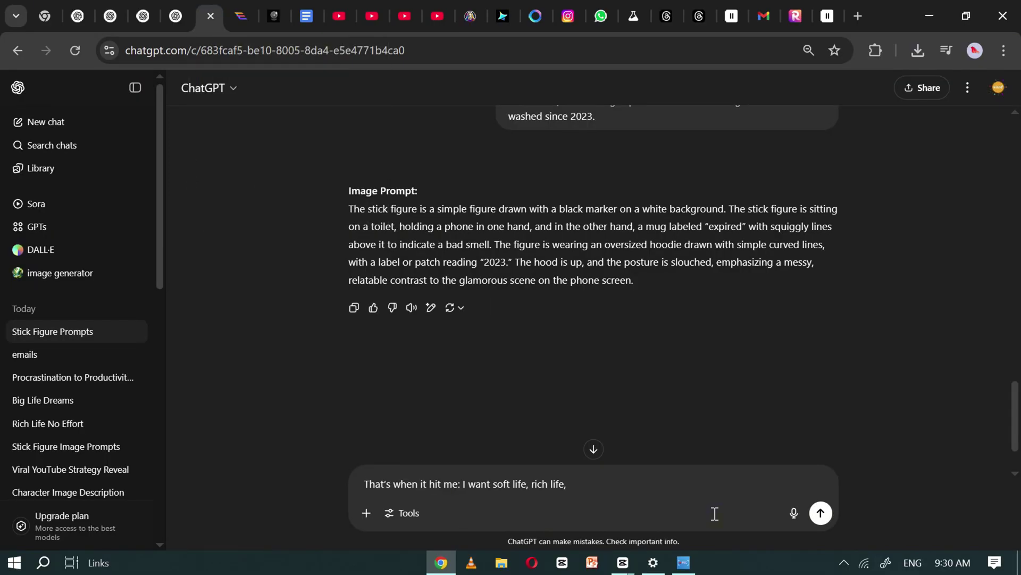
{"action": "left_click", "coordinate": [820, 514]}
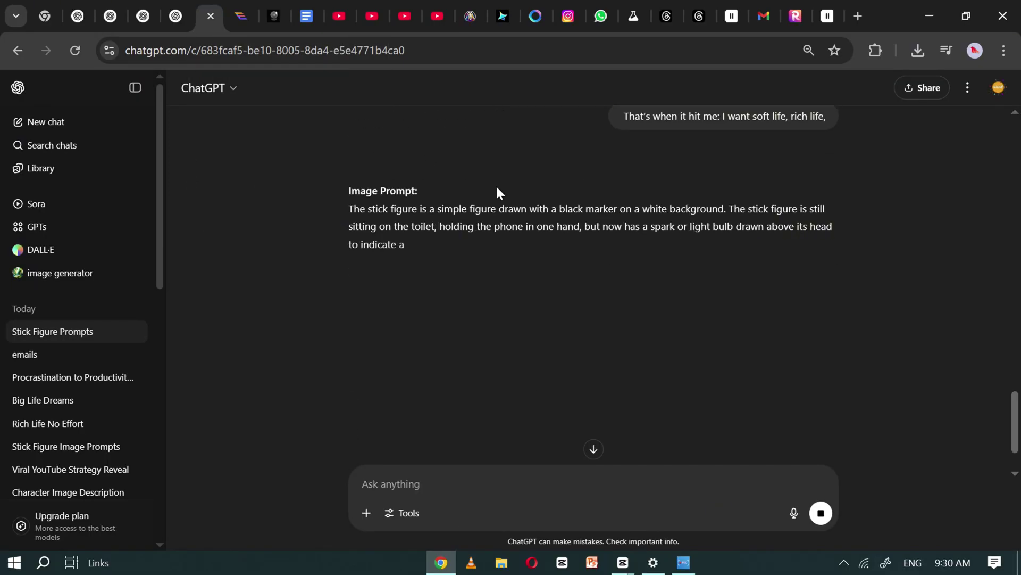
- Send the stocks quote line for an image prompt
{"action": "left_click", "coordinate": [307, 16]}
{"action": "triple_click", "coordinate": [327, 350]}
{"action": "key", "text": "ctrl+c"}
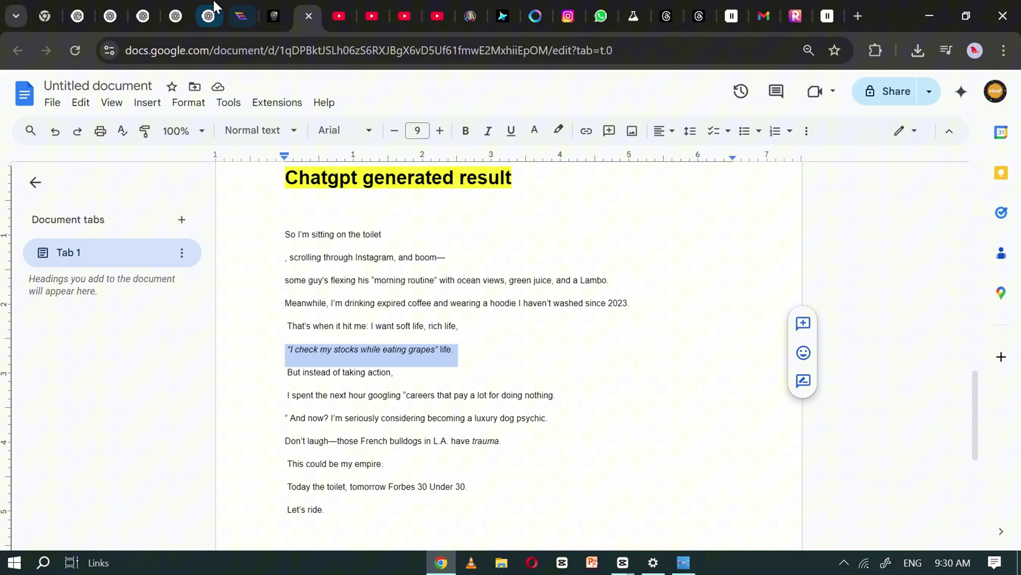
{"action": "left_click", "coordinate": [210, 16]}
{"action": "left_click", "coordinate": [616, 502]}
{"action": "key", "text": "ctrl+v"}
{"action": "key", "text": "Return"}
- Copy the 'But instead of taking action' line for the next image prompt
{"action": "left_click", "coordinate": [307, 16]}
{"action": "triple_click", "coordinate": [309, 373]}
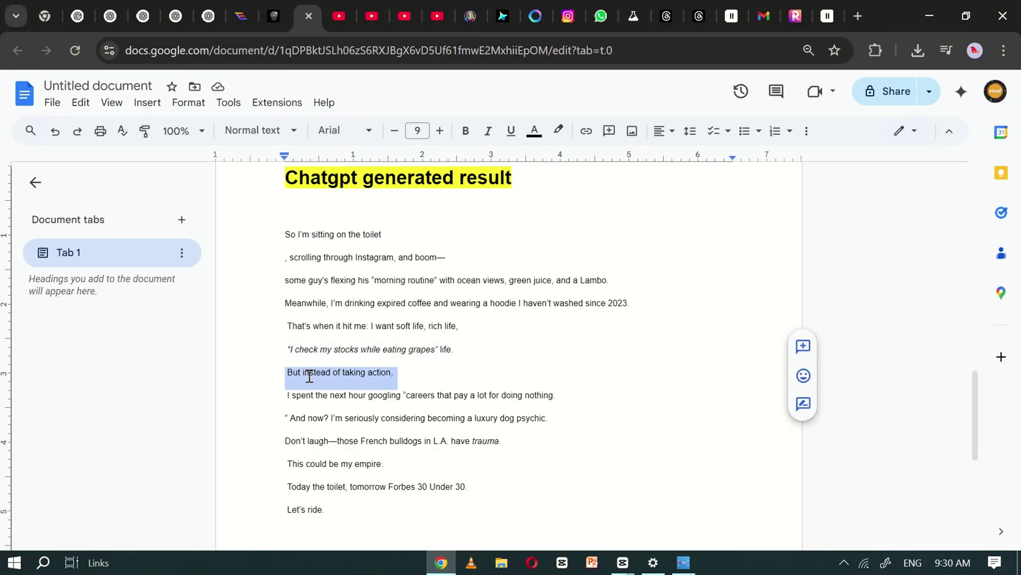
{"action": "key", "text": "ctrl+c"}
{"action": "left_click", "coordinate": [211, 16]}
- Send the 'But instead of taking action' line for an image prompt
{"action": "key", "text": "ctrl+v"}
{"action": "key", "text": "Return"}
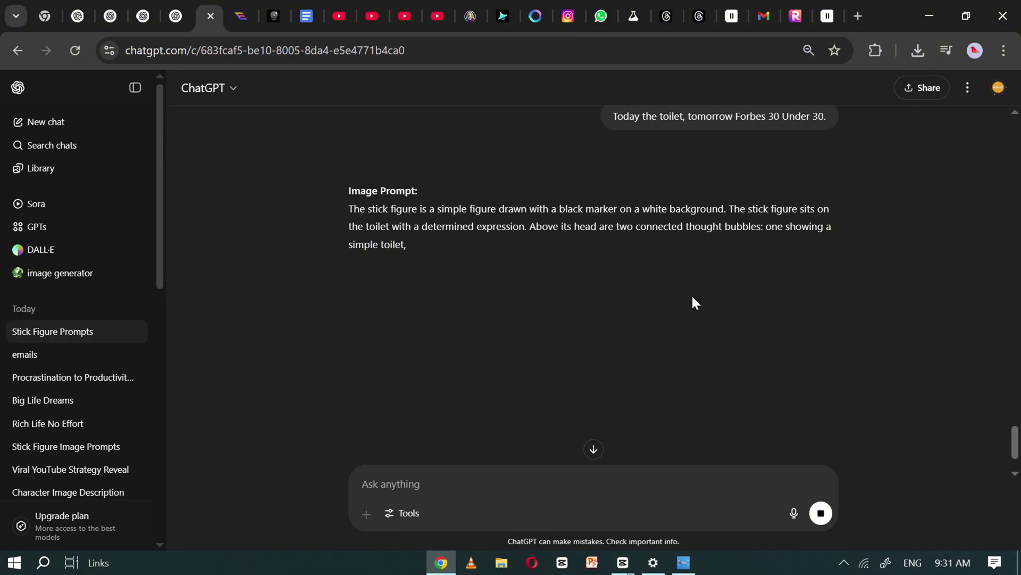
{"action": "scroll", "coordinate": [615, 298], "scroll_direction": "up", "scroll_amount": 4}
{"action": "scroll", "coordinate": [613, 297], "scroll_direction": "up", "scroll_amount": 15}
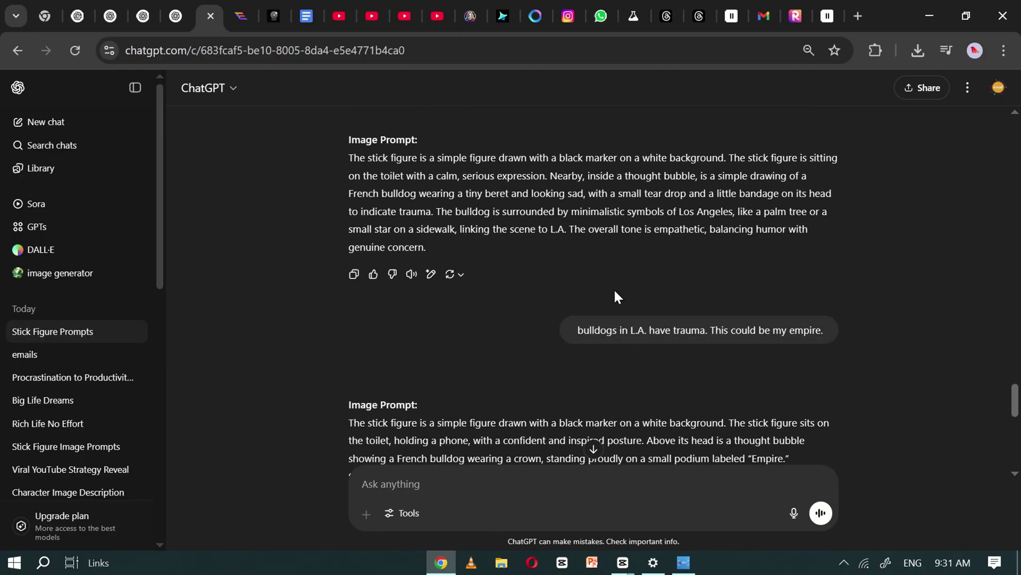
{"action": "scroll", "coordinate": [616, 292], "scroll_direction": "up", "scroll_amount": 15}
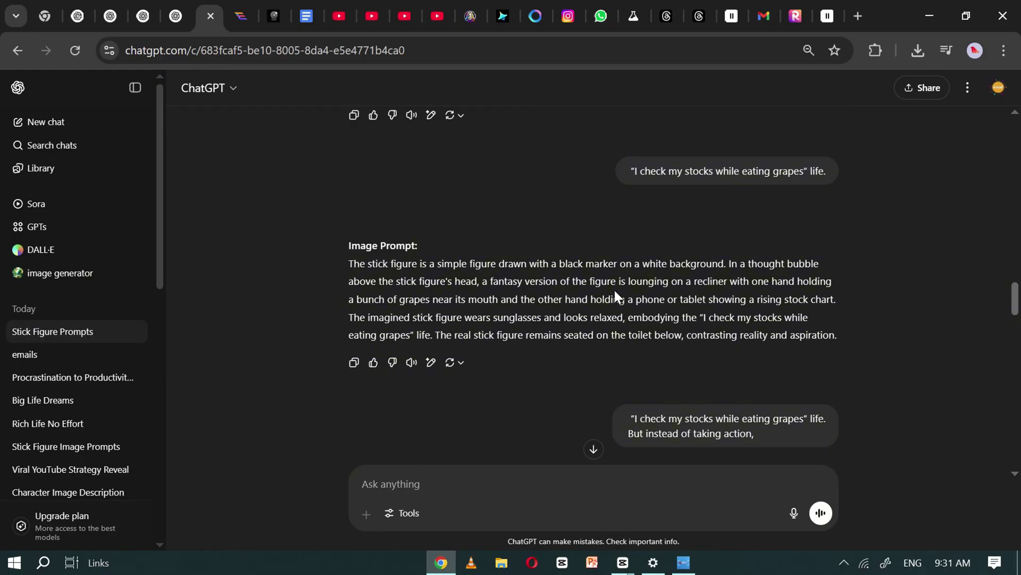
{"action": "scroll", "coordinate": [616, 296], "scroll_direction": "up", "scroll_amount": 5}
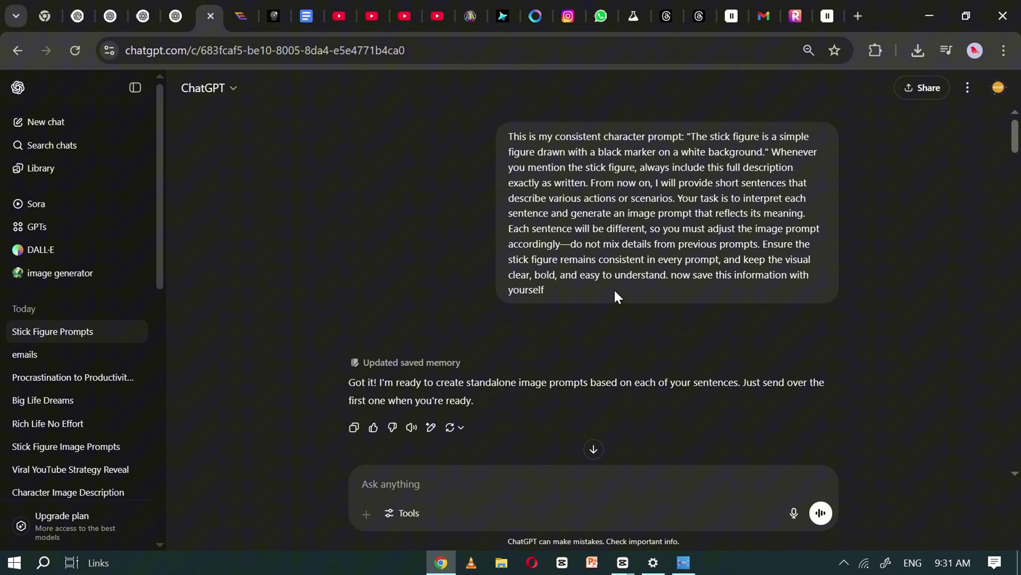
{"action": "scroll", "coordinate": [615, 296], "scroll_direction": "down", "scroll_amount": 5}
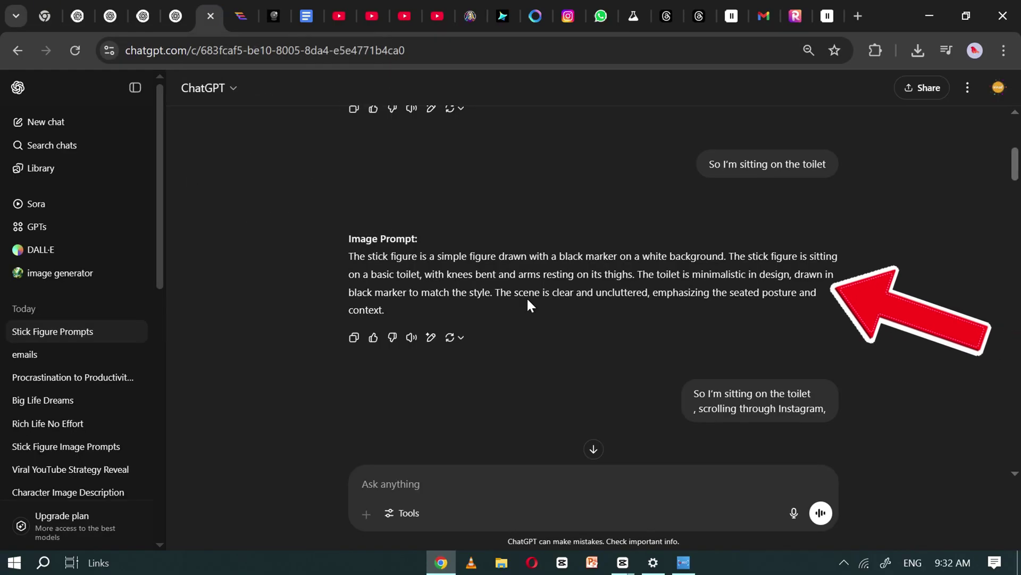
- Copy the first image prompt showing the stick figure on a basic toilet, knees bent
{"action": "triple_click", "coordinate": [487, 279]}
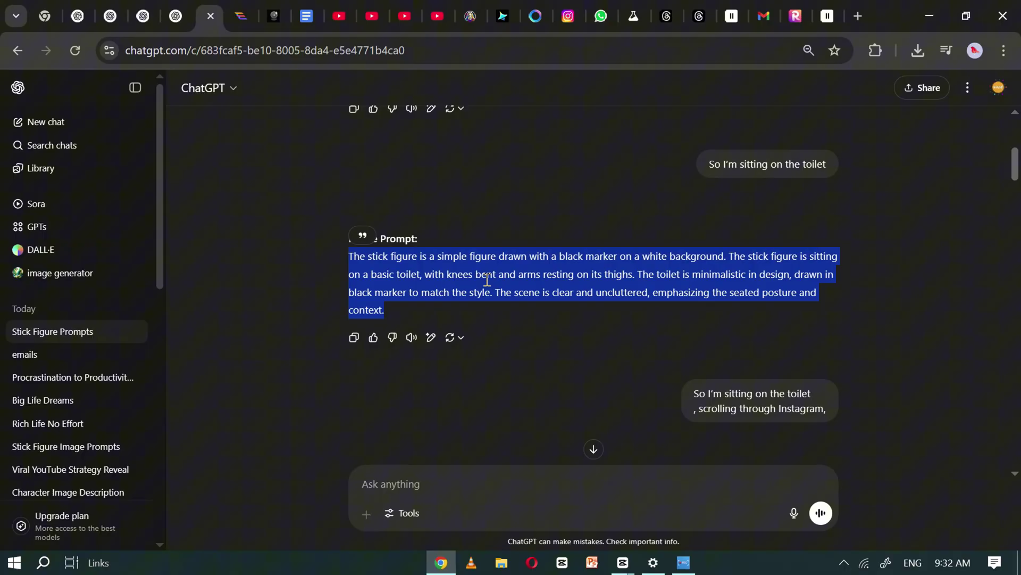
{"action": "right_click", "coordinate": [486, 279]}
{"action": "left_click", "coordinate": [512, 298]}
- Generate four ImageFX images from the pasted toilet prompt and download the top-right one
{"action": "left_click", "coordinate": [636, 14]}
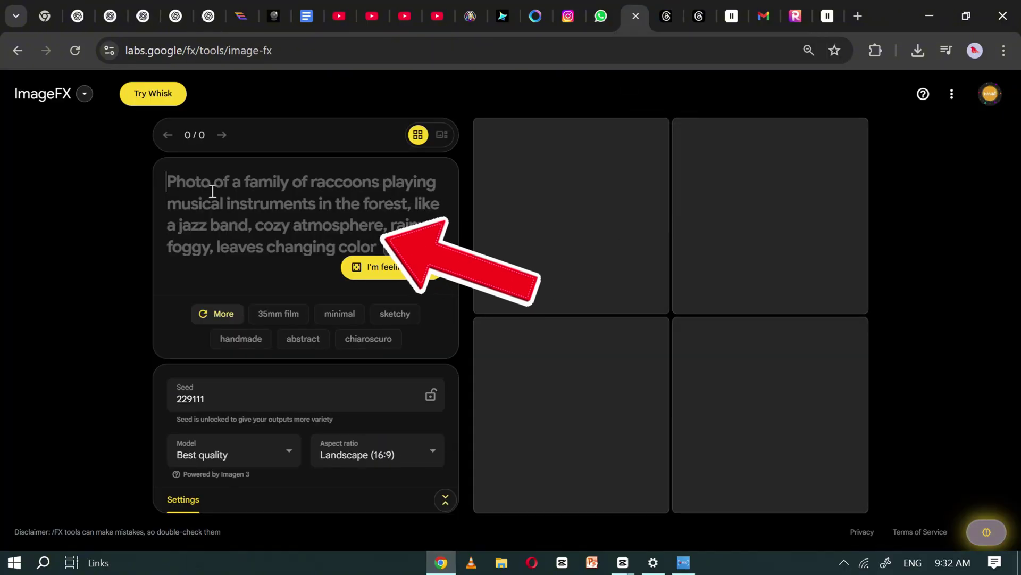
{"action": "key", "text": "ctrl+v"}
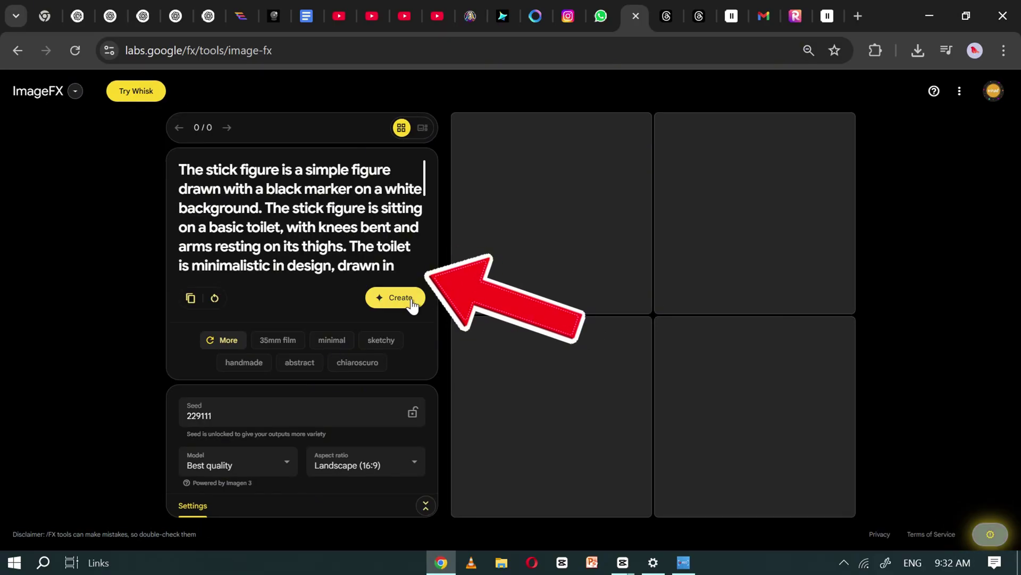
{"action": "left_click", "coordinate": [412, 301]}
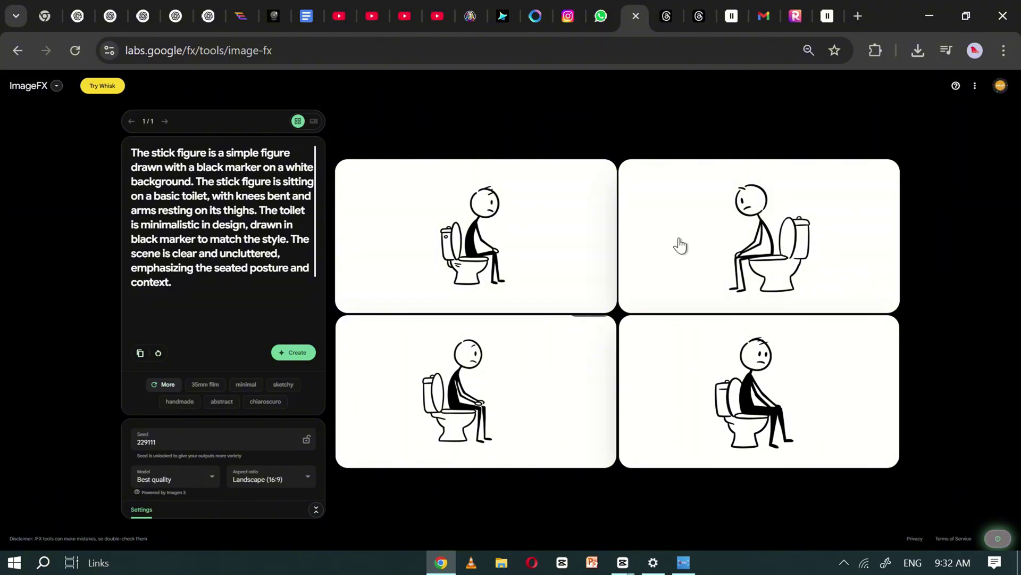
{"action": "mouse_move", "coordinate": [714, 276]}
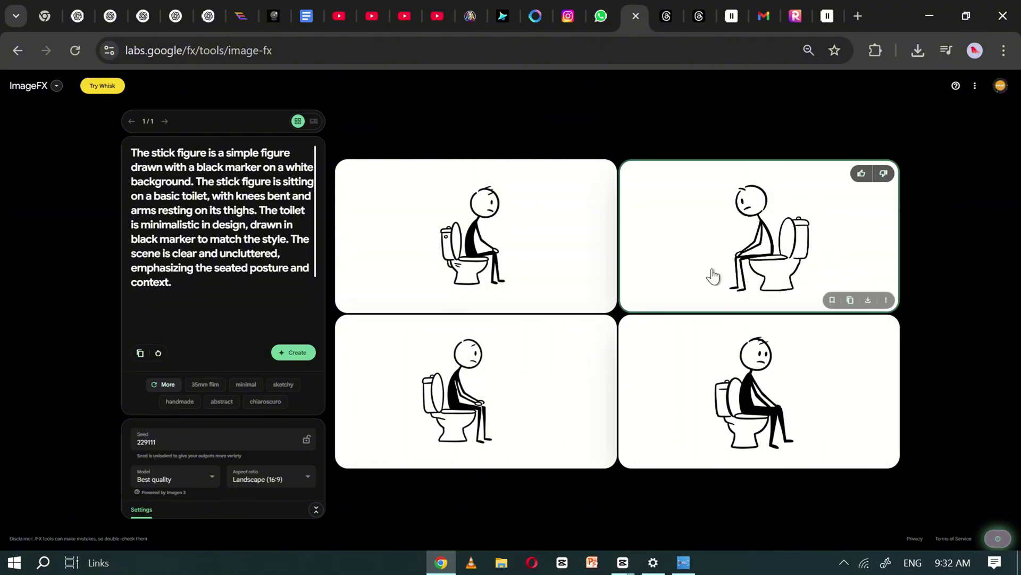
{"action": "left_click", "coordinate": [868, 300]}
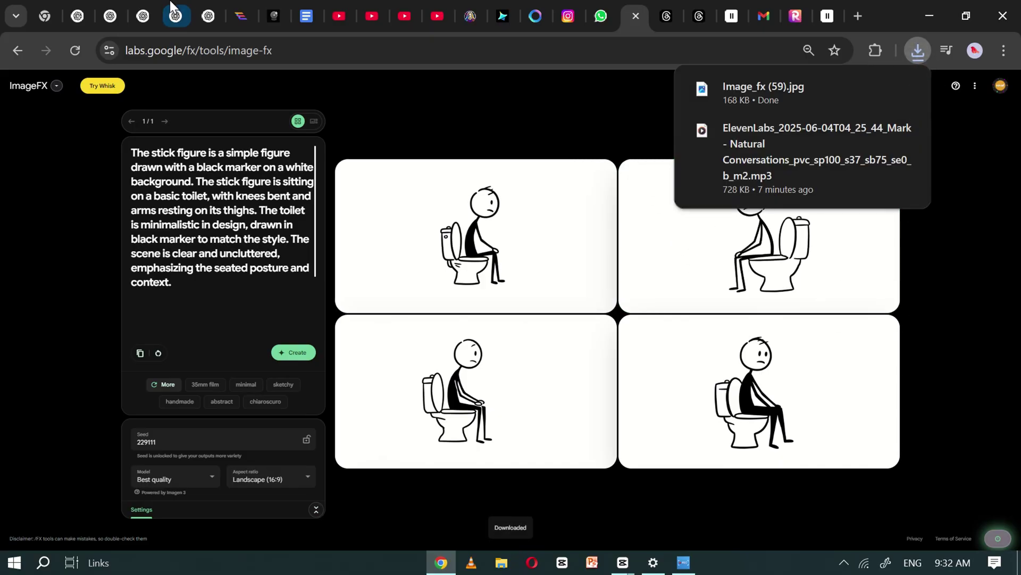
- Generate images for the phone-scrolling prompt and download the bottom-right one
{"action": "left_click", "coordinate": [209, 16]}
{"action": "scroll", "coordinate": [571, 190], "scroll_direction": "down", "scroll_amount": 2}
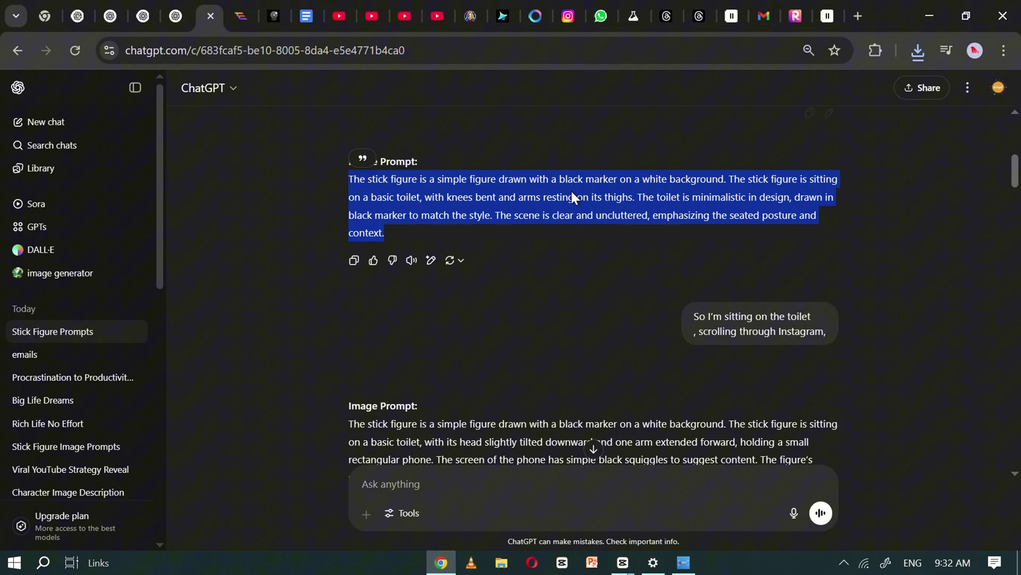
{"action": "scroll", "coordinate": [571, 191], "scroll_direction": "down", "scroll_amount": 3}
{"action": "triple_click", "coordinate": [585, 311]}
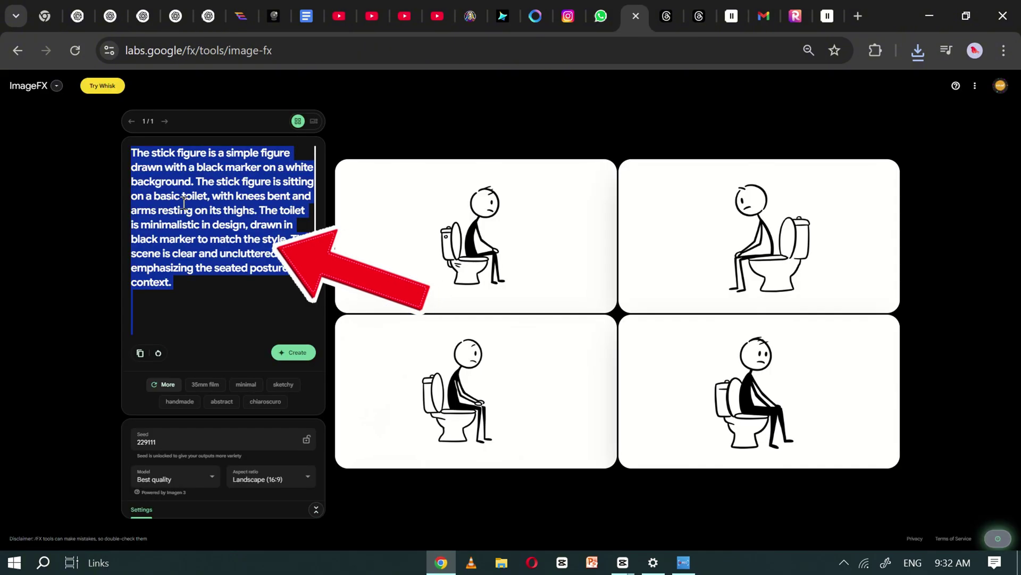
{"action": "right_click", "coordinate": [184, 202]}
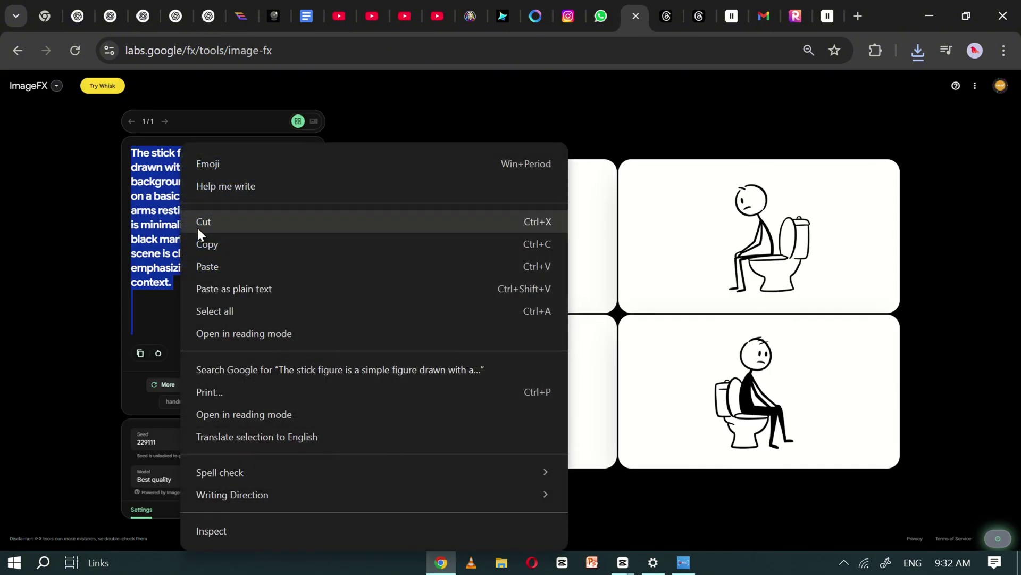
{"action": "left_click", "coordinate": [225, 274]}
{"action": "left_click", "coordinate": [293, 352]}
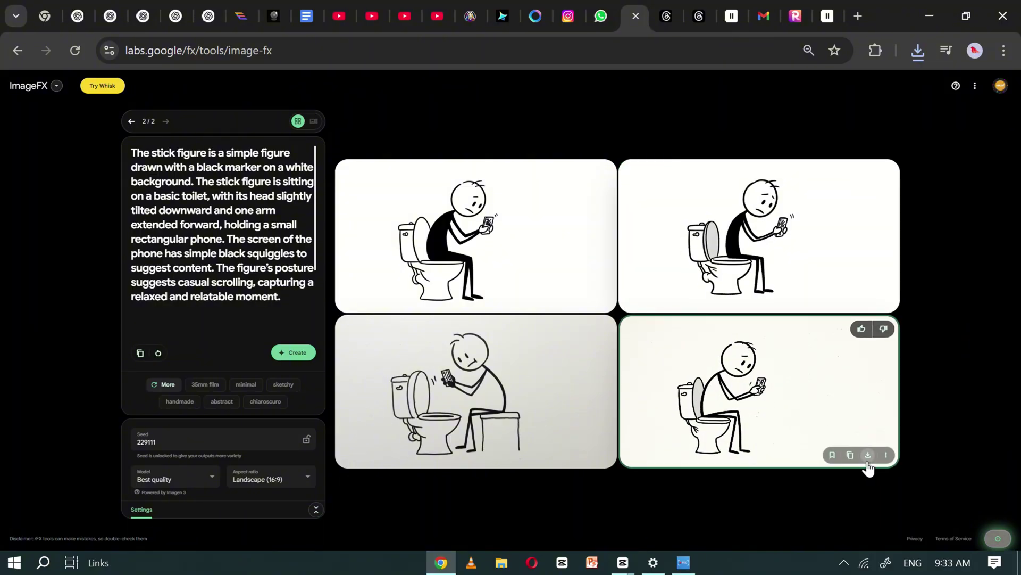
{"action": "left_click", "coordinate": [868, 456]}
- Copy the BOOM prompt from ChatGPT, generate its images in ImageFX and download one
{"action": "left_click", "coordinate": [208, 16]}
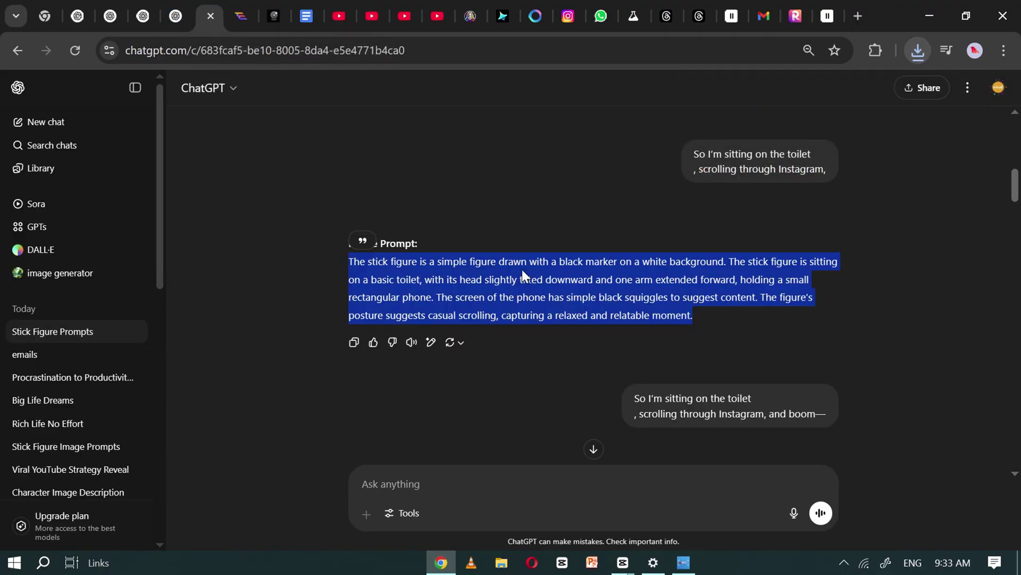
{"action": "scroll", "coordinate": [522, 274], "scroll_direction": "down", "scroll_amount": 5}
{"action": "triple_click", "coordinate": [522, 272]}
{"action": "key", "text": "ctrl+c"}
{"action": "left_click", "coordinate": [633, 16]}
{"action": "left_click", "coordinate": [224, 234]}
{"action": "key", "text": "ctrl+a"}
{"action": "key", "text": "ctrl+v"}
{"action": "left_click", "coordinate": [292, 352]}
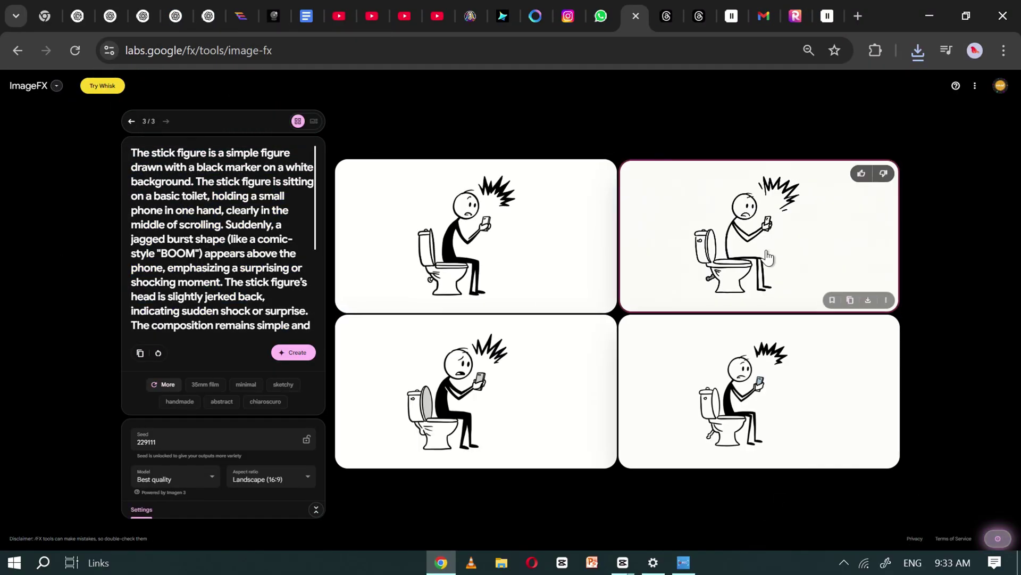
{"action": "left_click", "coordinate": [918, 50]}
- Generate and download an image for the Lambo phone-screen prompt
{"action": "left_click", "coordinate": [208, 16]}
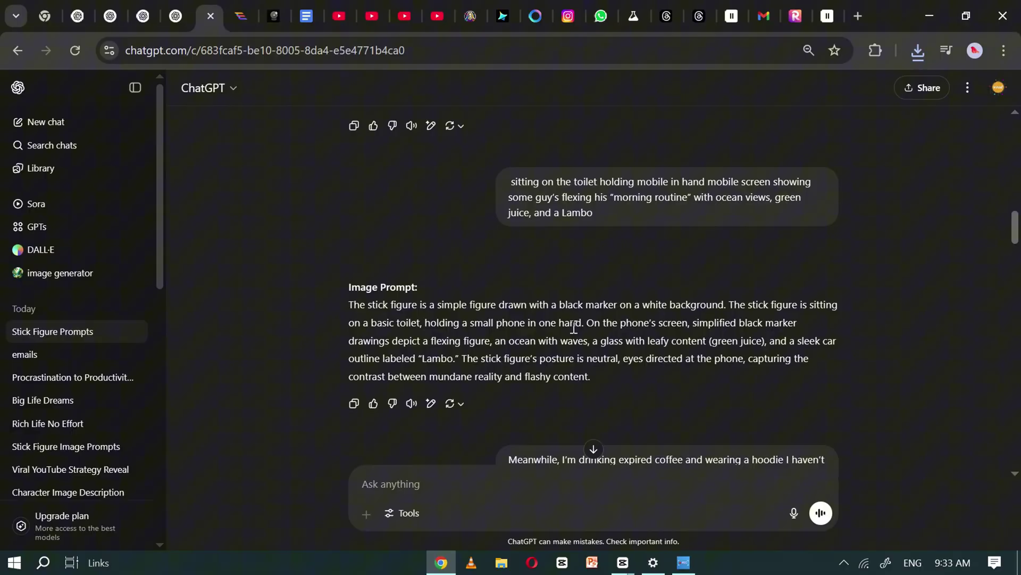
{"action": "left_click", "coordinate": [634, 16]}
{"action": "left_click", "coordinate": [292, 352]}
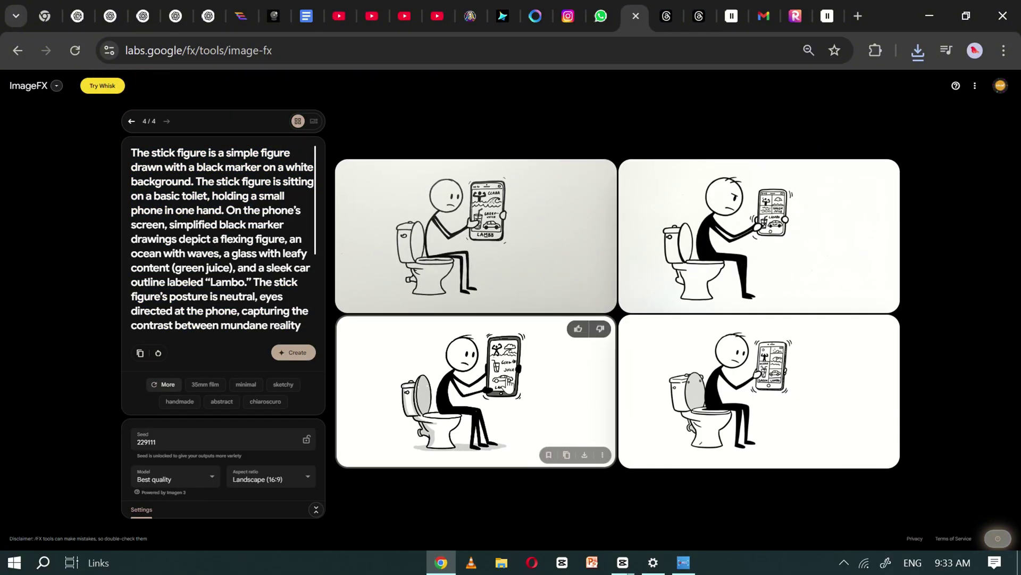
{"action": "left_click", "coordinate": [919, 50]}
- Generate images for the expired coffee prompt and download one
{"action": "left_click", "coordinate": [208, 16]}
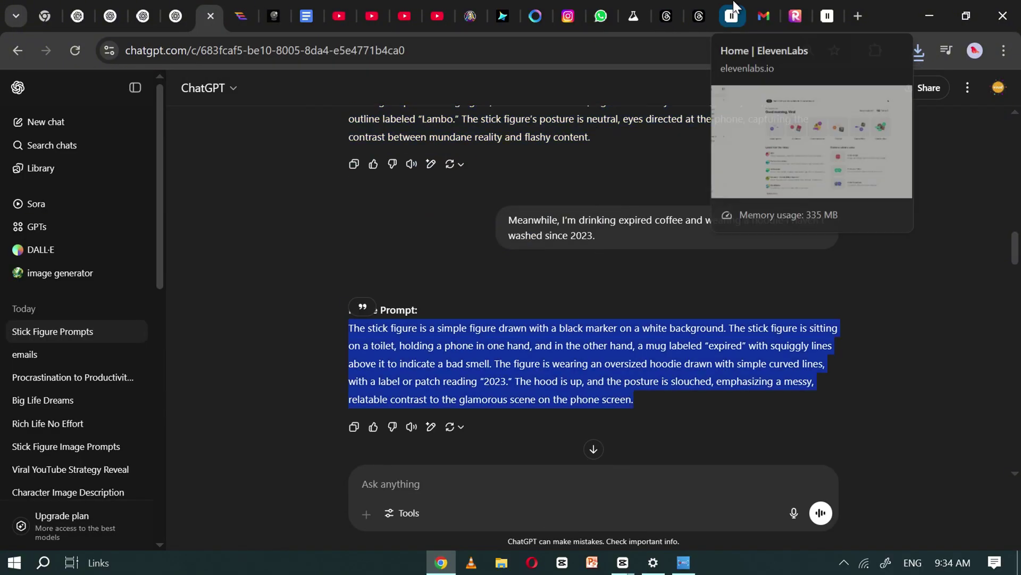
{"action": "left_click", "coordinate": [634, 16]}
{"action": "left_click", "coordinate": [292, 352]}
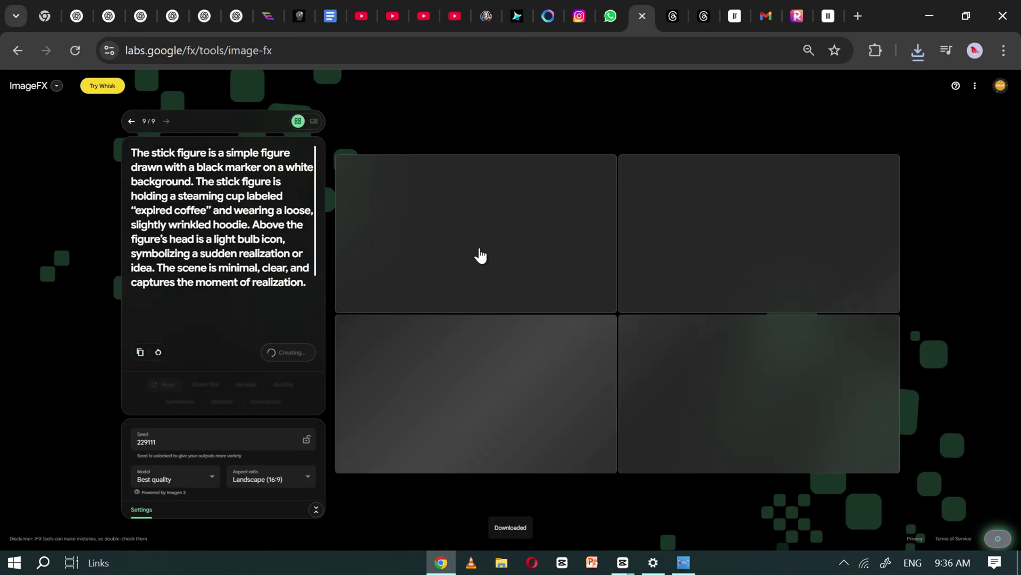
{"action": "left_click", "coordinate": [204, 16]}
{"action": "scroll", "coordinate": [557, 276], "scroll_direction": "down", "scroll_amount": 3}
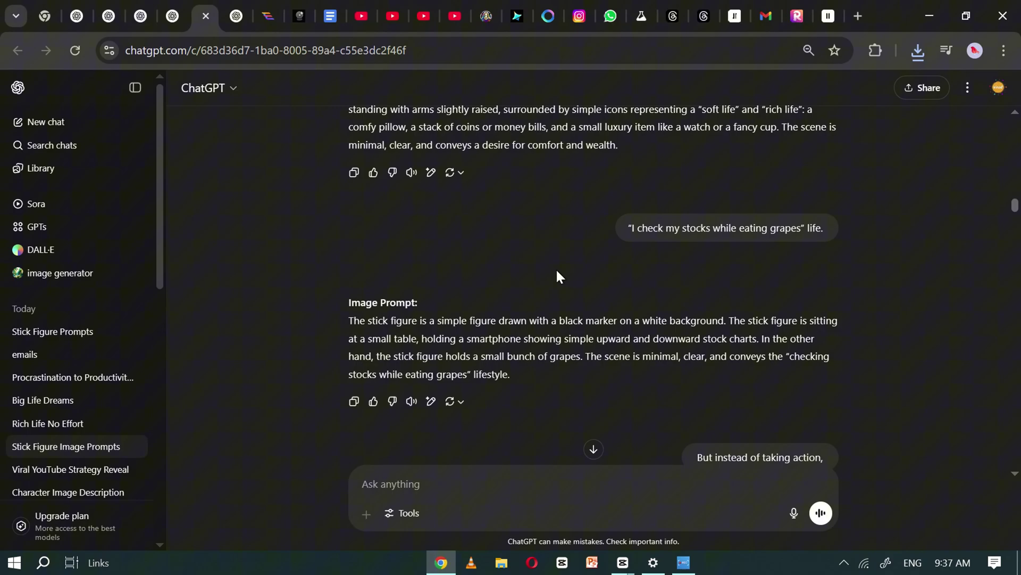
{"action": "left_click", "coordinate": [642, 16]}
{"action": "left_click", "coordinate": [204, 16]}
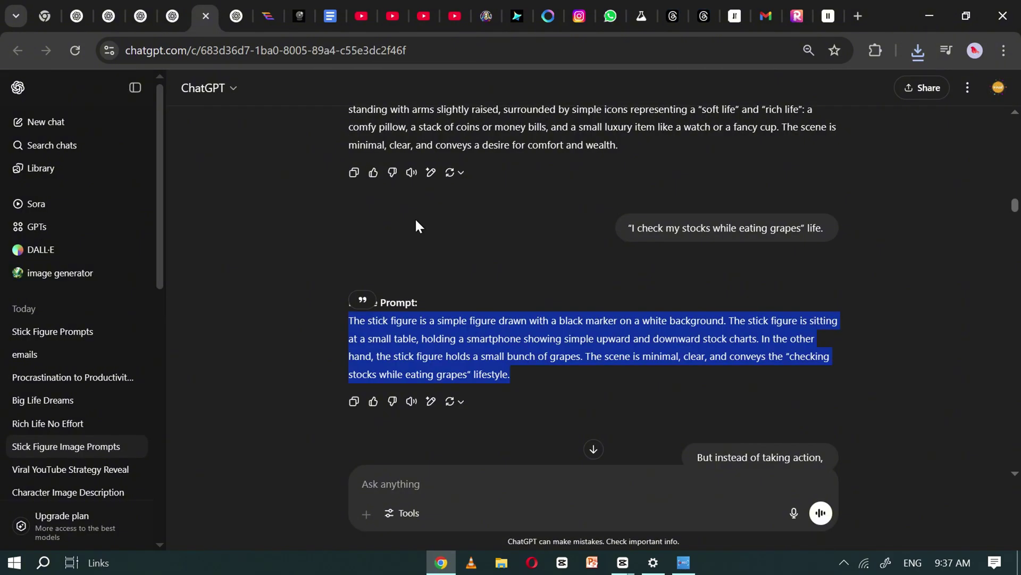
- Generate images for the stock-chart inaction prompt and enlarge the bottom-left result
{"action": "scroll", "coordinate": [418, 226], "scroll_direction": "down", "scroll_amount": 3}
{"action": "left_click", "coordinate": [642, 16]}
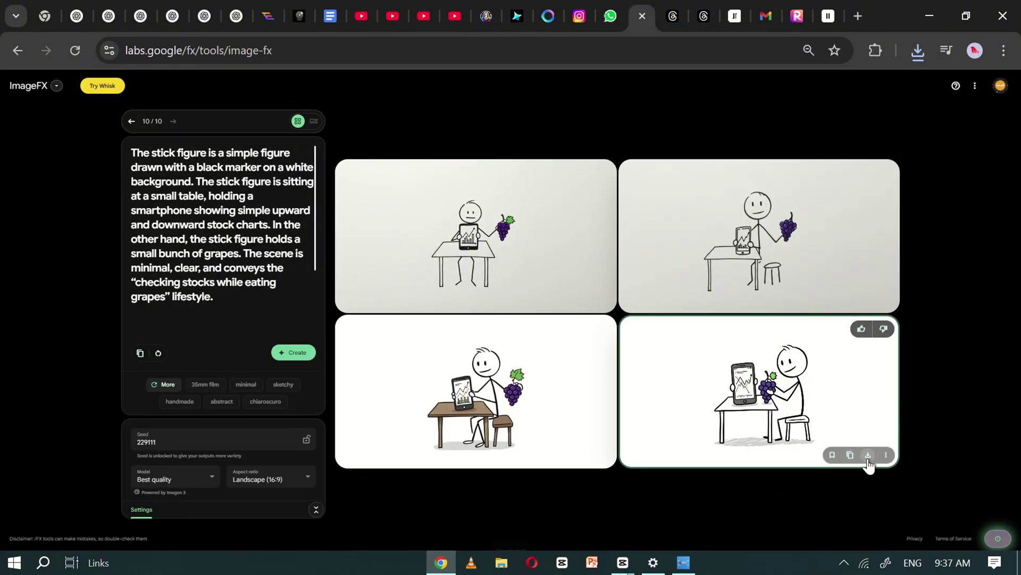
{"action": "left_click", "coordinate": [294, 353]}
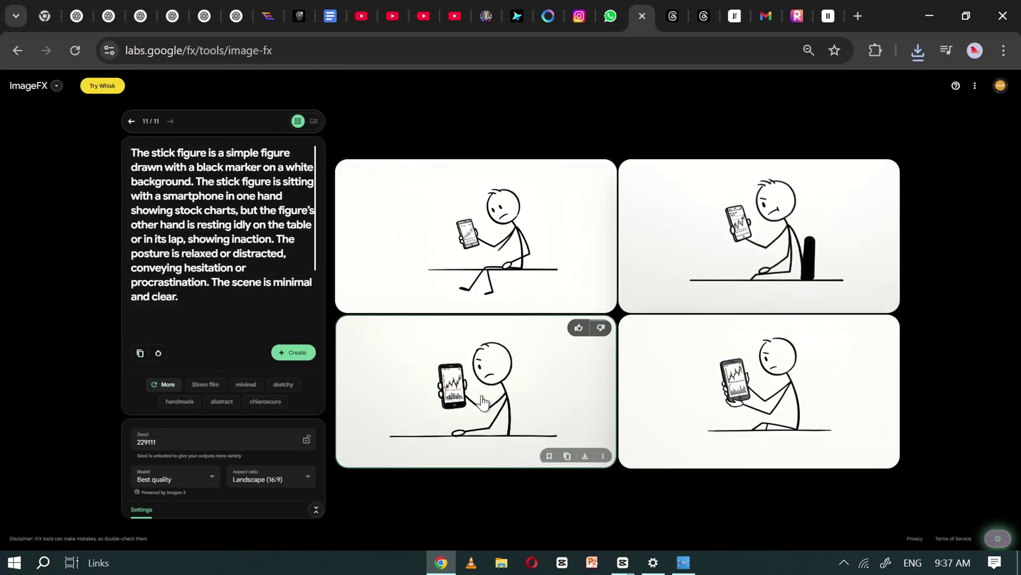
{"action": "left_click", "coordinate": [481, 401]}
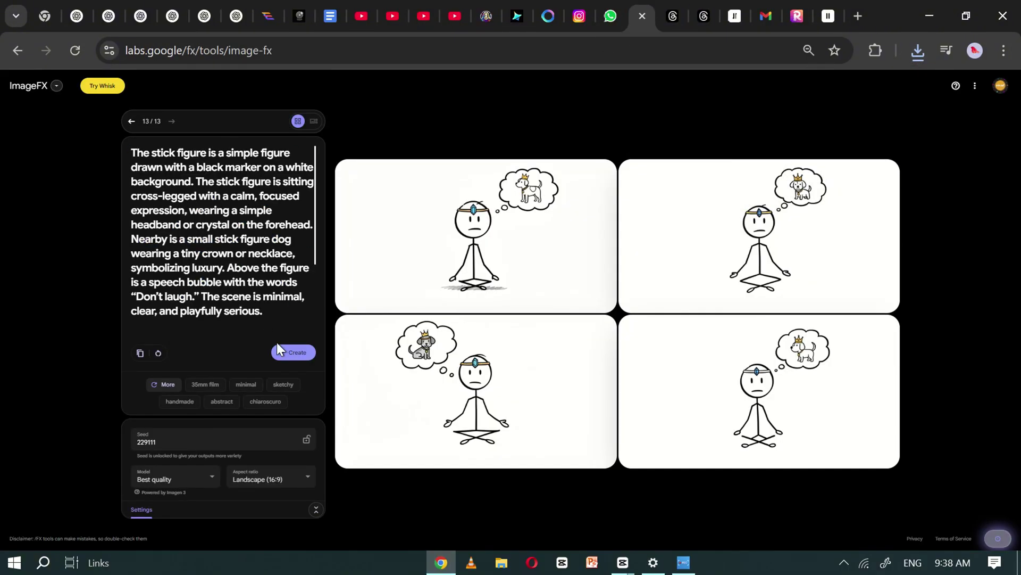
- Generate images for the luxury dog psychic and phone beach-scene prompts
{"action": "left_click", "coordinate": [288, 352]}
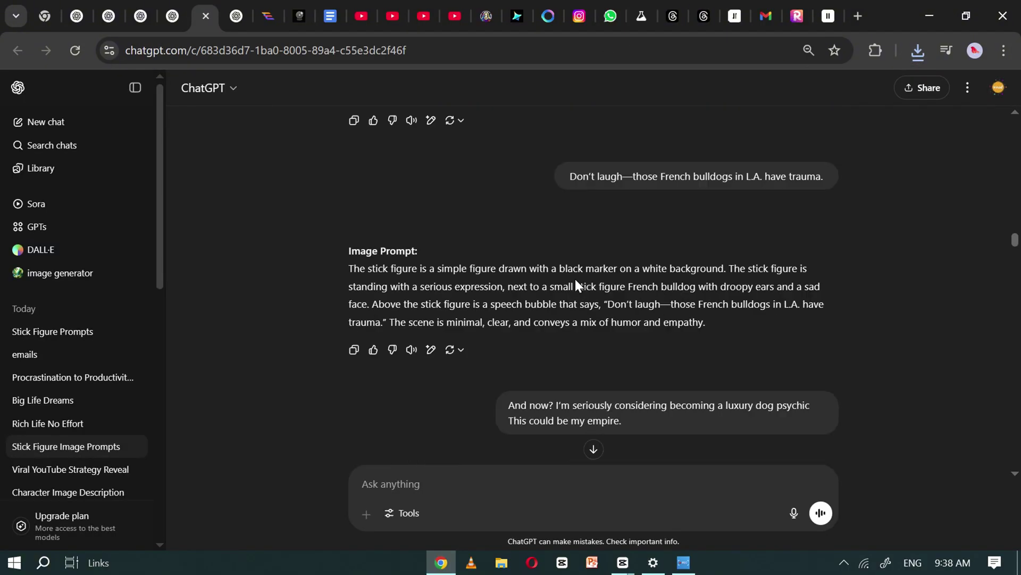
{"action": "scroll", "coordinate": [585, 266], "scroll_direction": "down", "scroll_amount": 5}
{"action": "left_click_drag", "start_coordinate": [348, 303], "coordinate": [378, 374]}
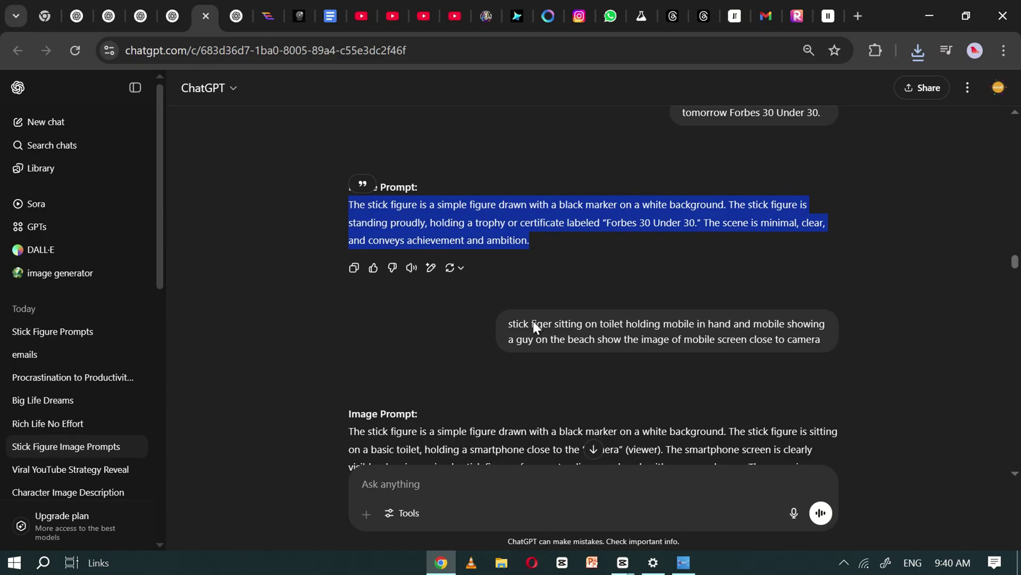
{"action": "scroll", "coordinate": [537, 310], "scroll_direction": "down", "scroll_amount": 2}
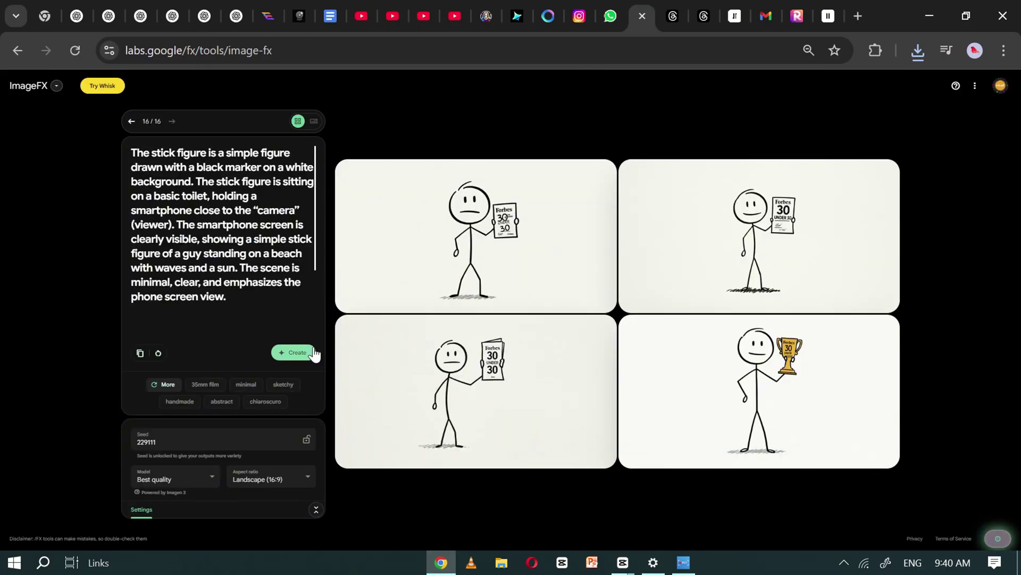
{"action": "left_click", "coordinate": [314, 353]}
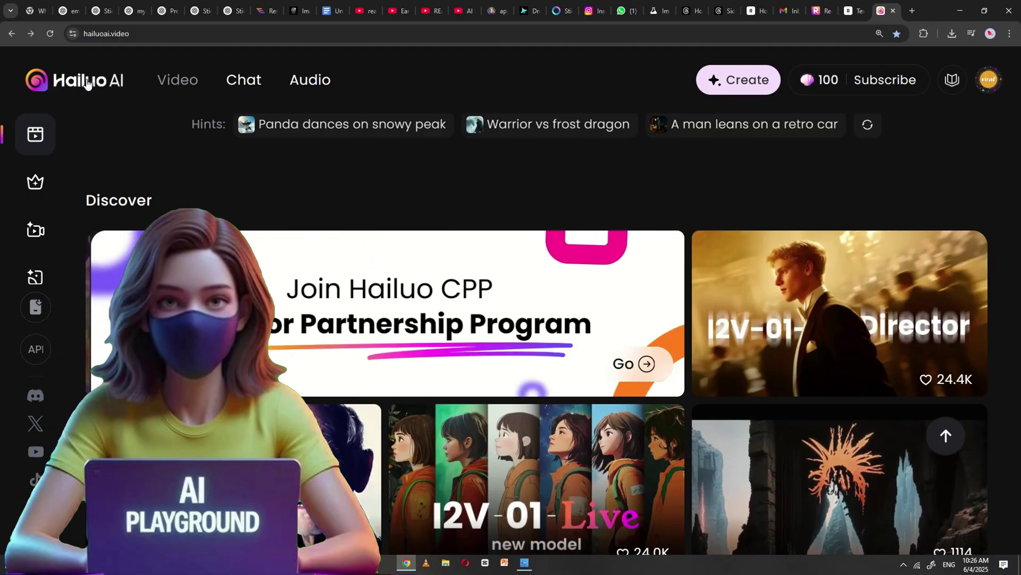
- Expand Hailuo AI's left sidebar and go to the Create Video page
{"action": "mouse_move", "coordinate": [55, 125]}
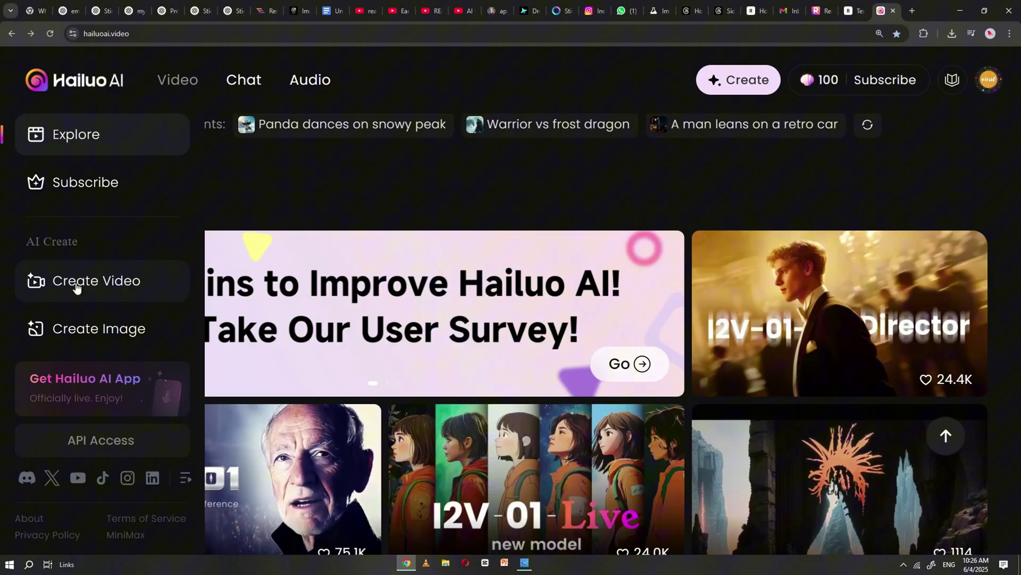
{"action": "left_click", "coordinate": [76, 287]}
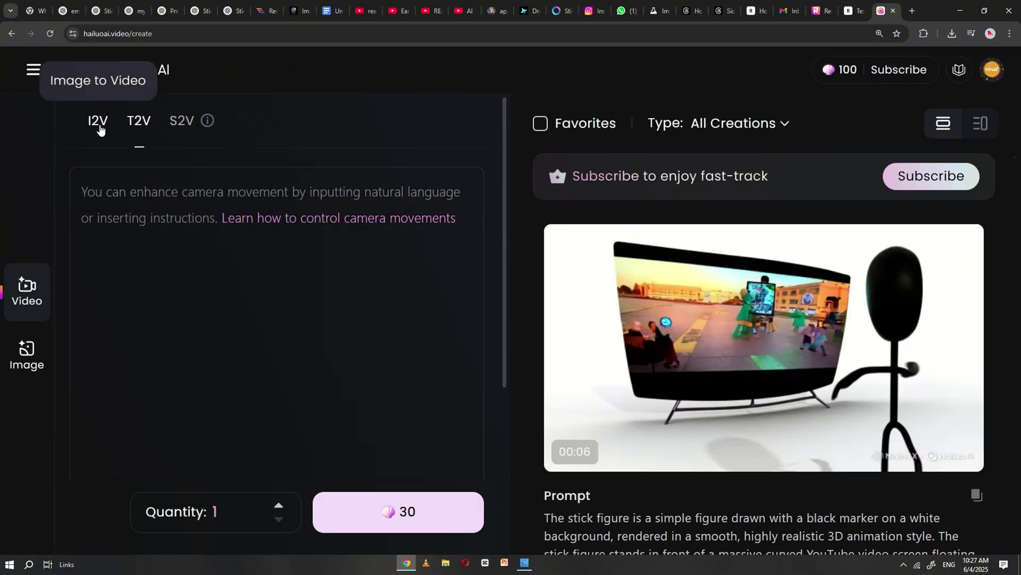
- Switch to image-to-video and upload the stick figure sitting on the toilet image
{"action": "left_click", "coordinate": [96, 130]}
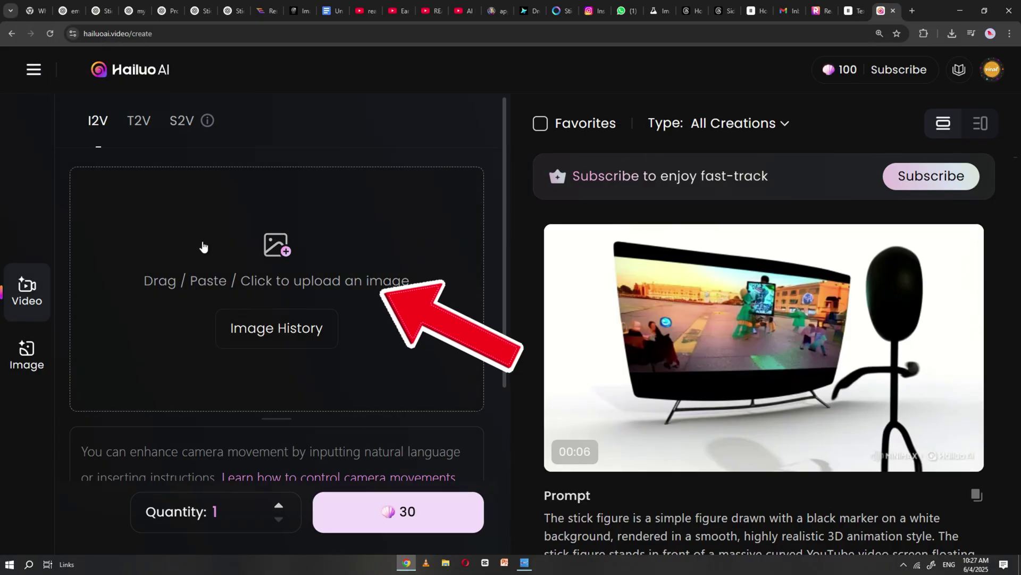
{"action": "left_click", "coordinate": [202, 245]}
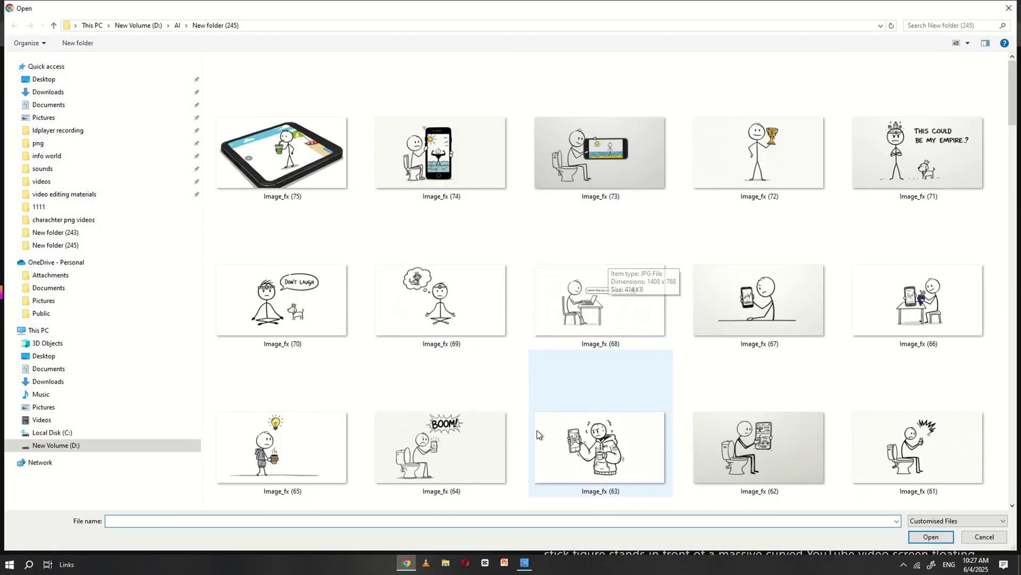
{"action": "double_click", "coordinate": [537, 430]}
- Paste the toilet-sitting description from ChatGPT as the video prompt and start generating
{"action": "left_click", "coordinate": [234, 10]}
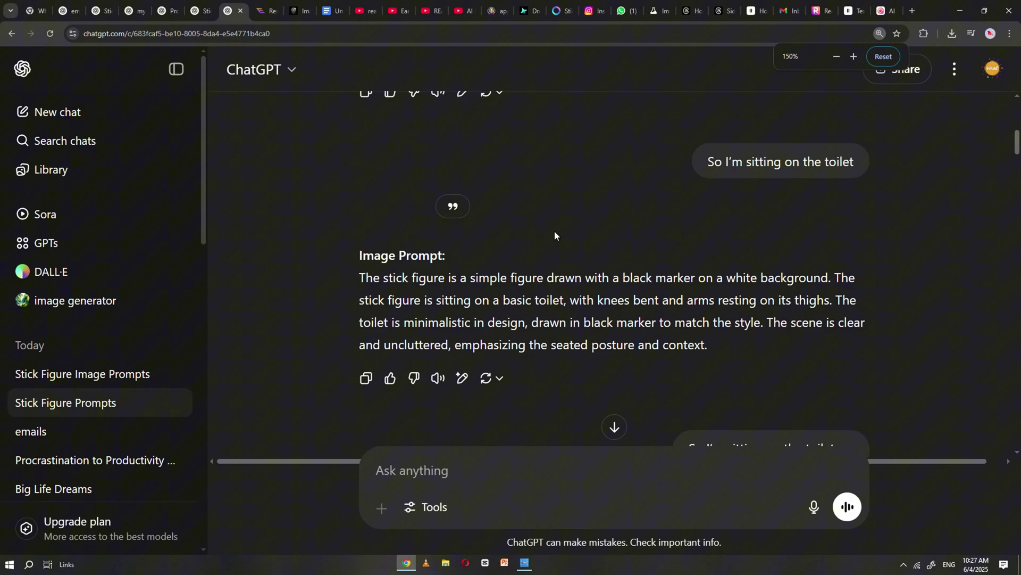
{"action": "triple_click", "coordinate": [506, 292]}
{"action": "key", "text": "ctrl+c"}
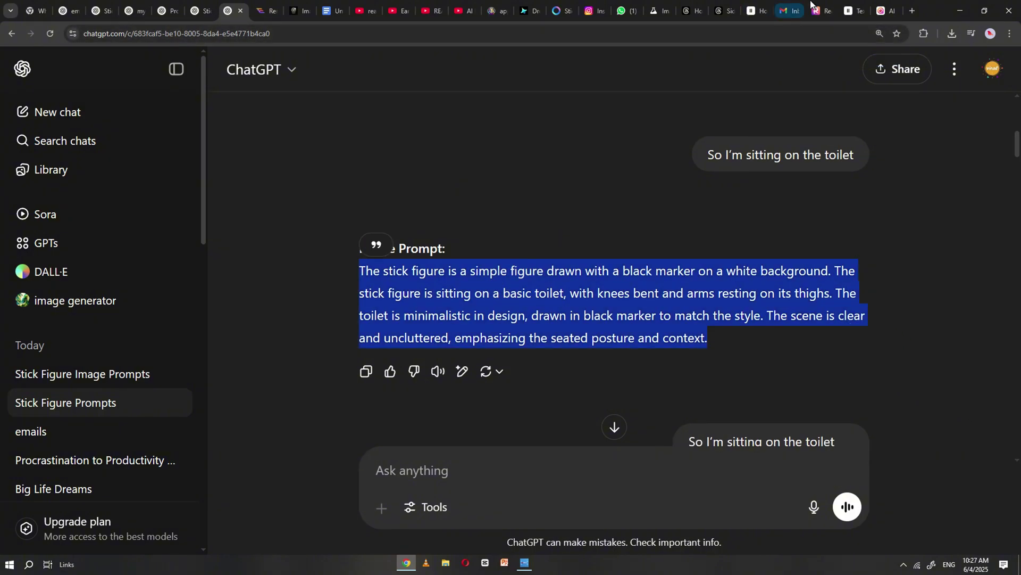
{"action": "left_click", "coordinate": [881, 5]}
{"action": "scroll", "coordinate": [222, 360], "scroll_direction": "down", "scroll_amount": 3}
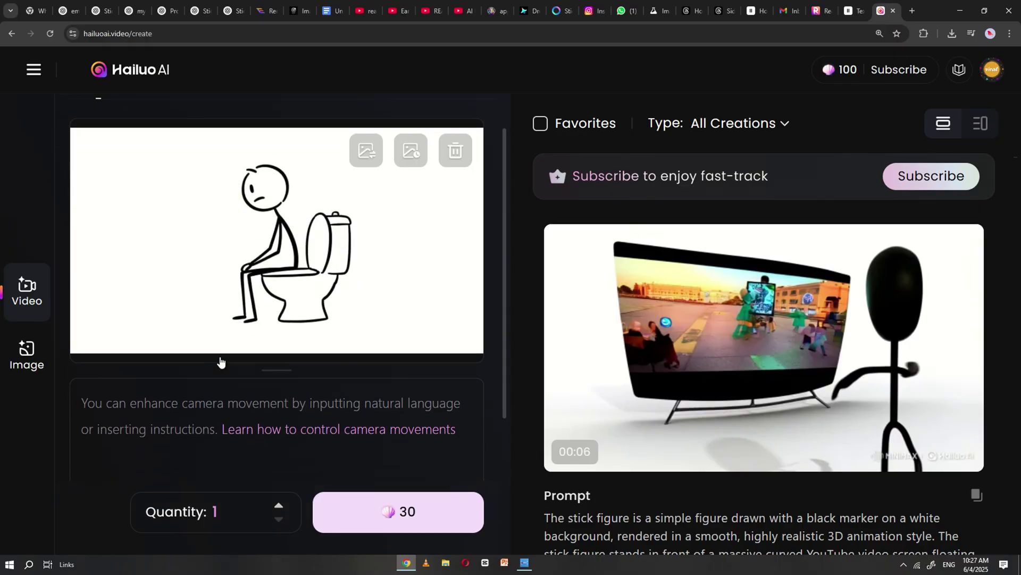
{"action": "key", "text": "ctrl+v"}
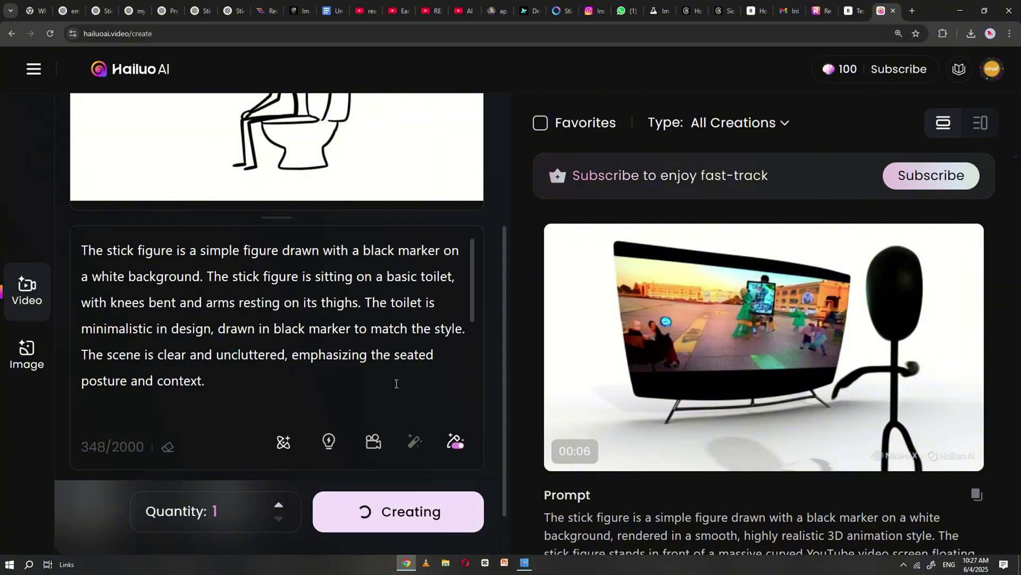
{"action": "scroll", "coordinate": [396, 383], "scroll_direction": "up", "scroll_amount": 3}
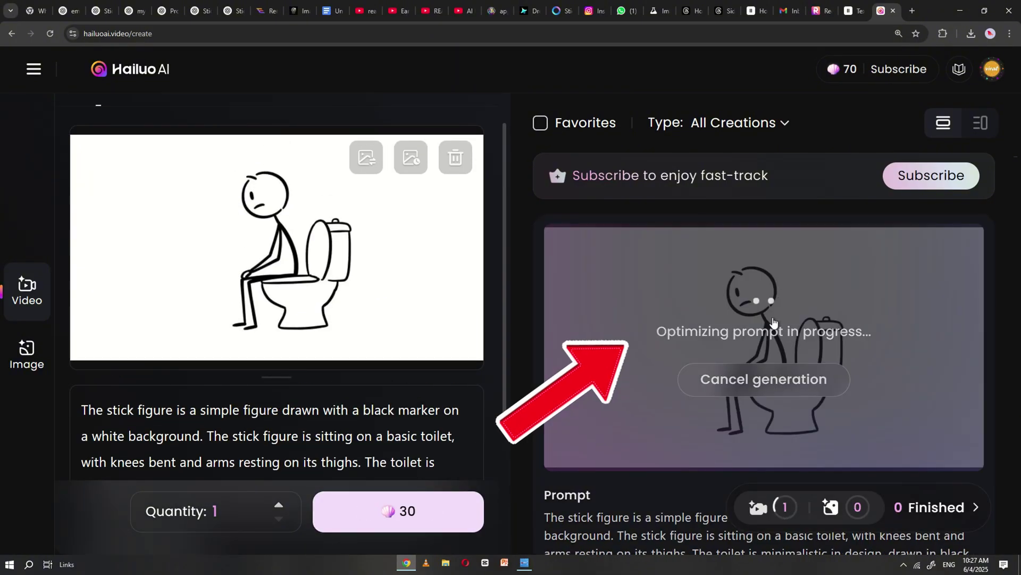
{"action": "scroll", "coordinate": [734, 293], "scroll_direction": "down", "scroll_amount": 1}
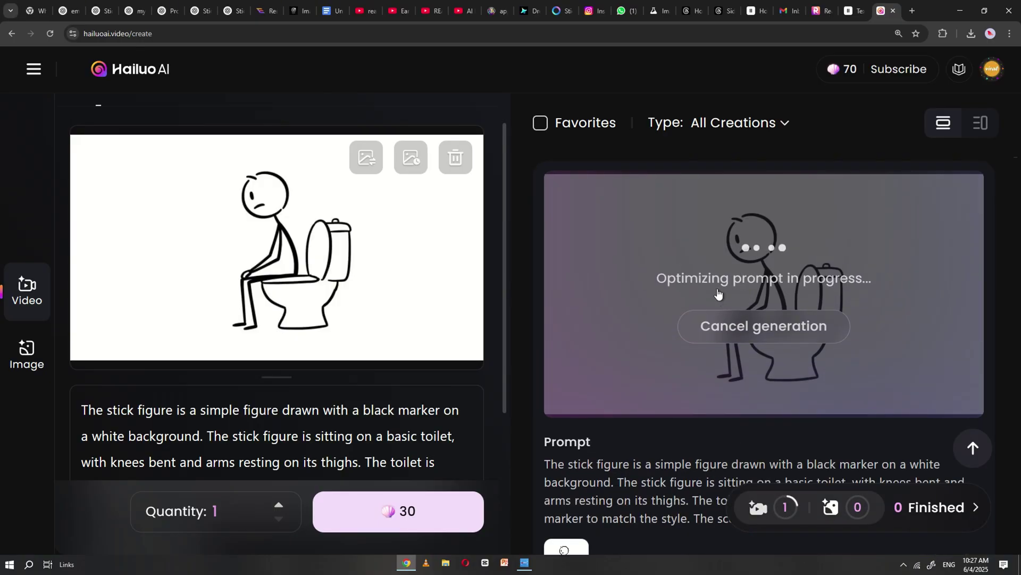
{"action": "scroll", "coordinate": [361, 290], "scroll_direction": "up", "scroll_amount": 1}
{"action": "scroll", "coordinate": [451, 147], "scroll_direction": "down", "scroll_amount": 1}
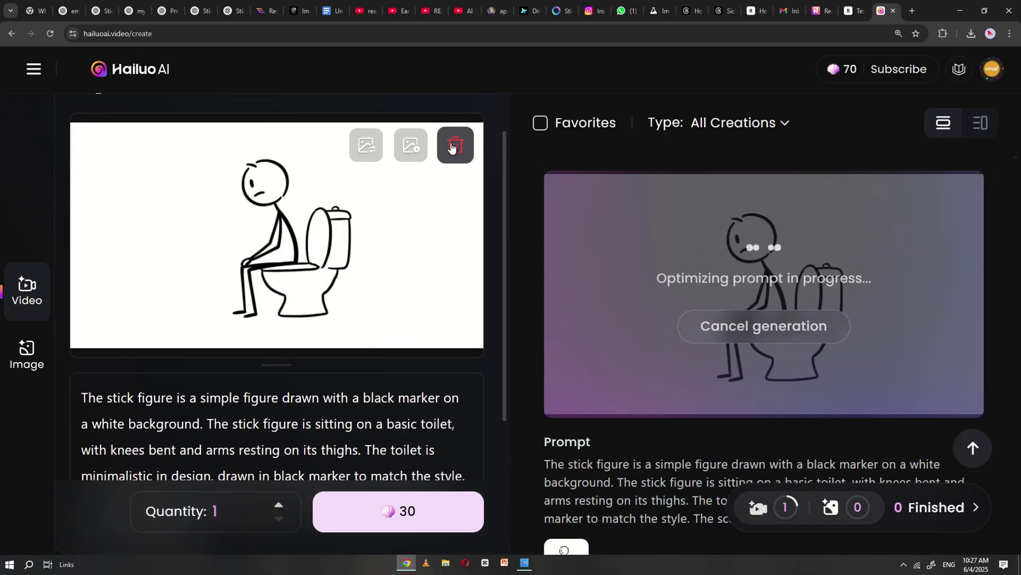
- Swap in the phone-on-toilet image with its ChatGPT prompt and generate that video
{"action": "left_click", "coordinate": [456, 145]}
{"action": "left_click", "coordinate": [319, 188]}
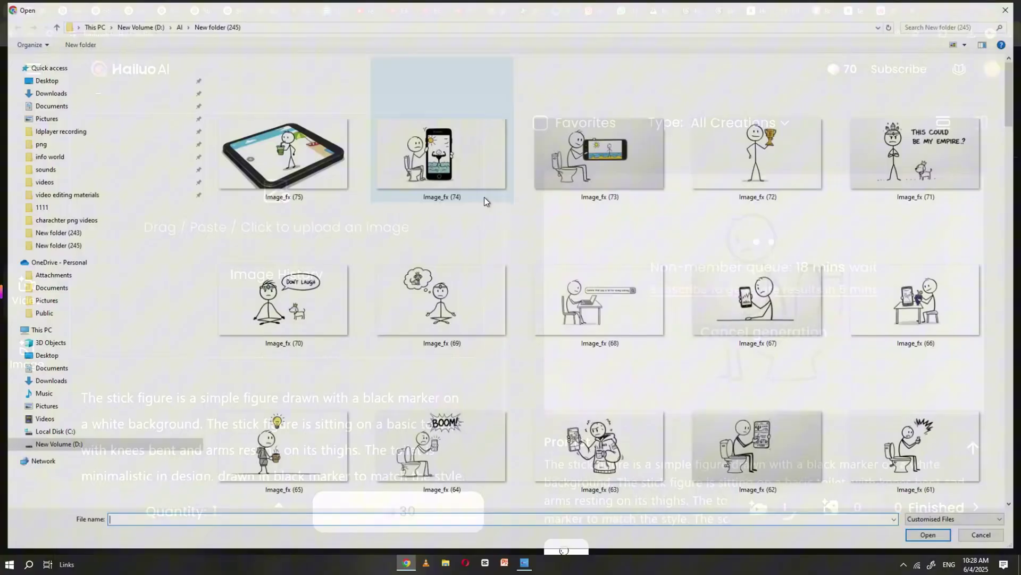
{"action": "scroll", "coordinate": [485, 200], "scroll_direction": "down", "scroll_amount": 5}
{"action": "double_click", "coordinate": [589, 220]}
{"action": "left_click", "coordinate": [227, 7]}
{"action": "scroll", "coordinate": [551, 173], "scroll_direction": "down", "scroll_amount": 5}
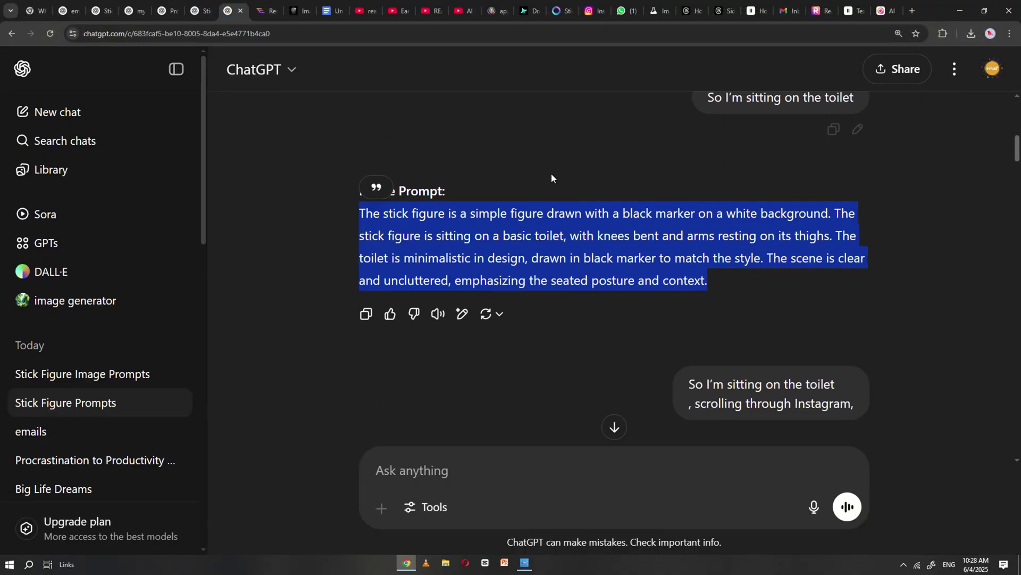
{"action": "triple_click", "coordinate": [542, 324]}
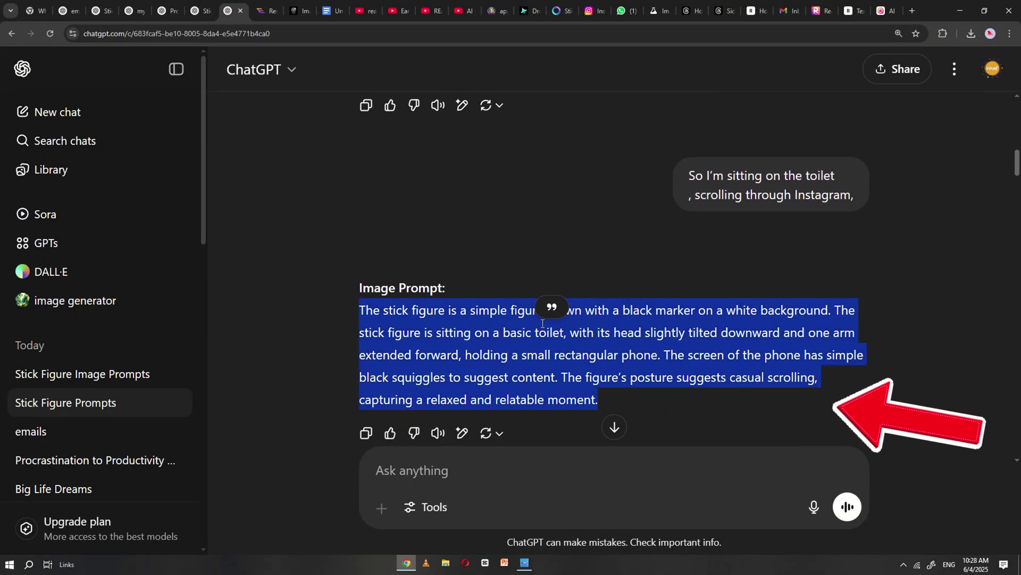
{"action": "left_click", "coordinate": [885, 11]}
{"action": "scroll", "coordinate": [209, 303], "scroll_direction": "down", "scroll_amount": 3}
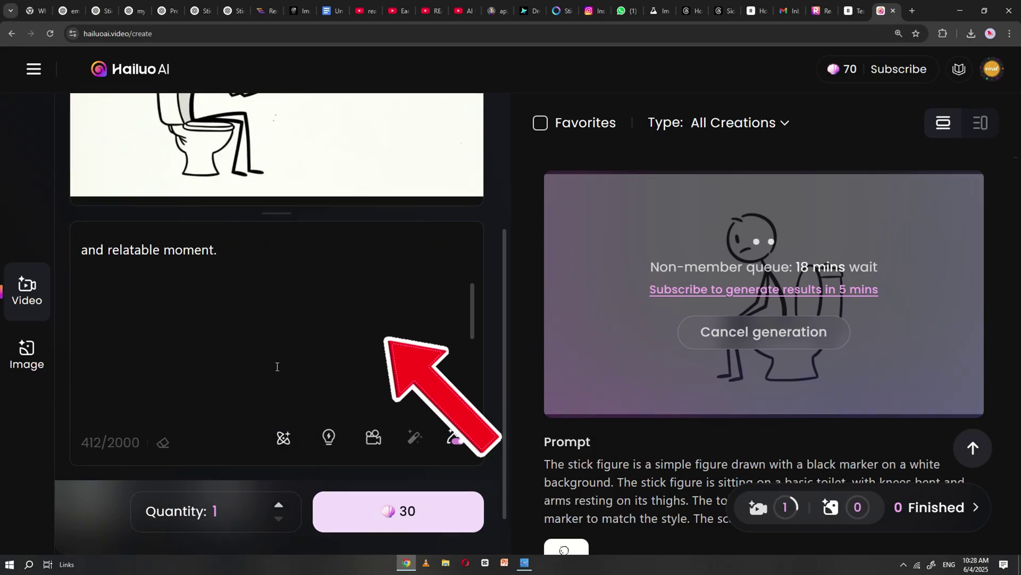
{"action": "left_click", "coordinate": [421, 521]}
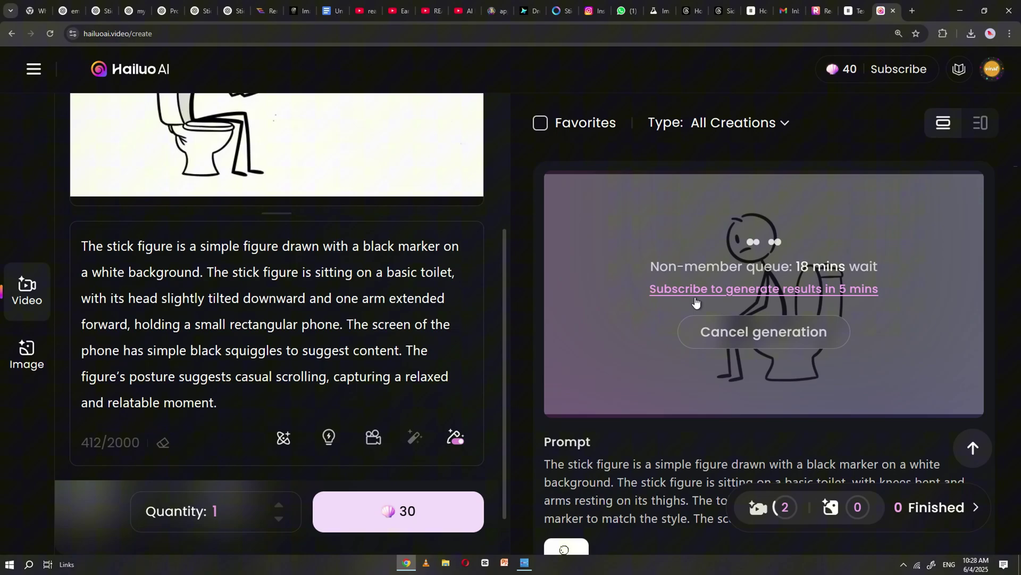
- Upload the BOOM scene image, replace the prompt with the BOOM description and generate
{"action": "scroll", "coordinate": [696, 302], "scroll_direction": "down", "scroll_amount": 2}
{"action": "scroll", "coordinate": [695, 302], "scroll_direction": "down", "scroll_amount": 1}
{"action": "scroll", "coordinate": [697, 287], "scroll_direction": "up", "scroll_amount": 3}
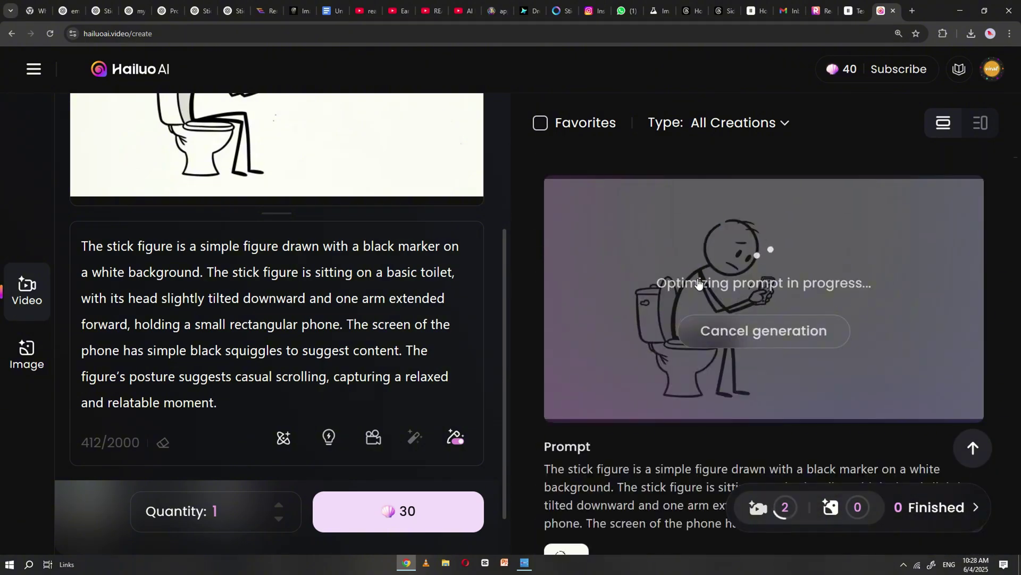
{"action": "scroll", "coordinate": [444, 175], "scroll_direction": "up", "scroll_amount": 3}
{"action": "left_click", "coordinate": [453, 155]}
{"action": "scroll", "coordinate": [588, 278], "scroll_direction": "down", "scroll_amount": 3}
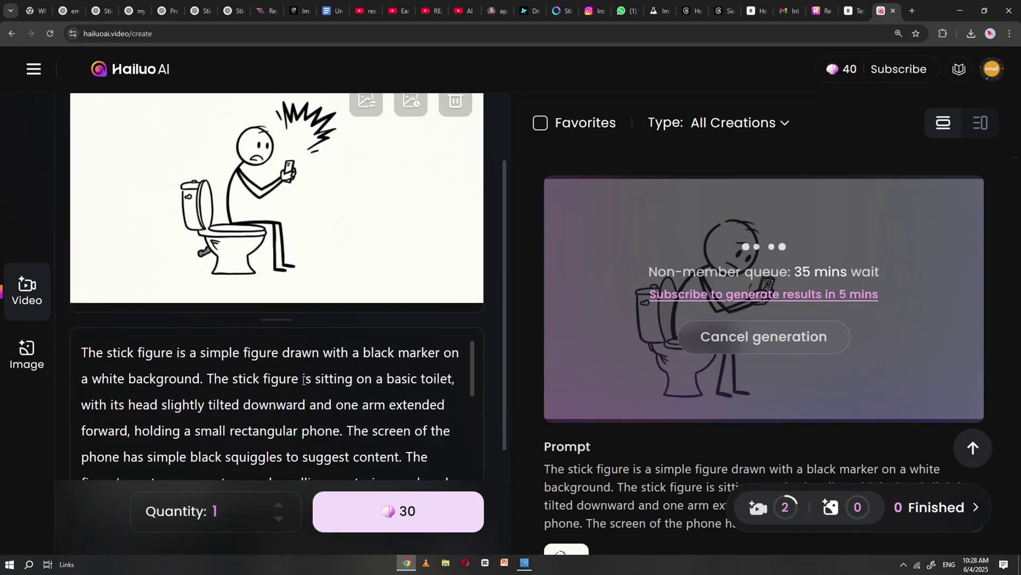
{"action": "key", "text": "ctrl+a"}
{"action": "type", "text": "The stick figure is a simple figure drawn with a black marker on a white background. The stick figure is sitting on a basic toilet, holding a small phone in one hand, clearly in the middle of scrolling. Suddenly, a jagged burst shape (like a comic-style \"BOOM\") appears above the phone, emphasizing a surprising or shocking moment. The stick figure’s head is slightly jerked back, indicating sudden shock or surprise. The composition remains simple and bold, focused on the unexpected moment."}
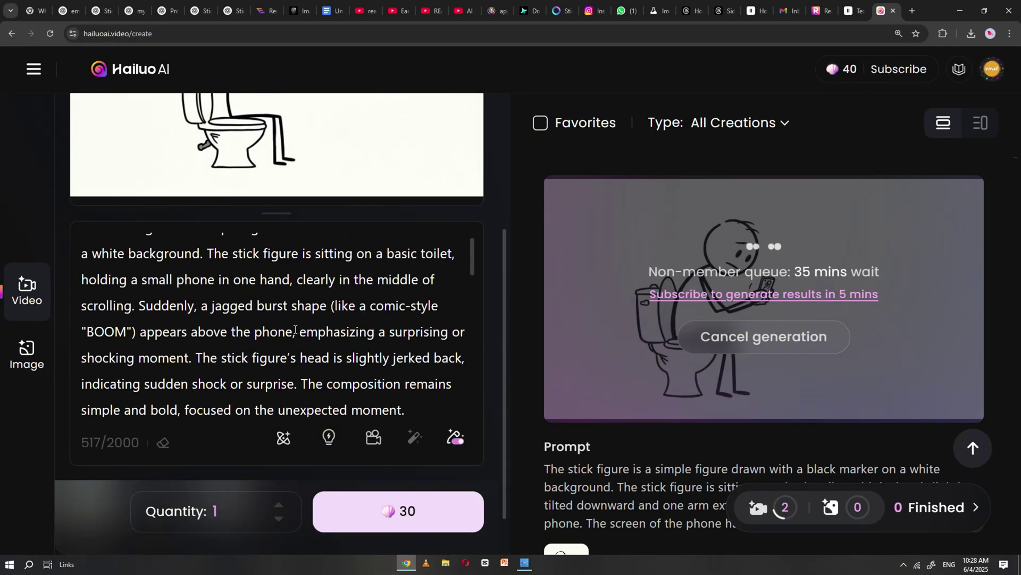
{"action": "left_click", "coordinate": [398, 510]}
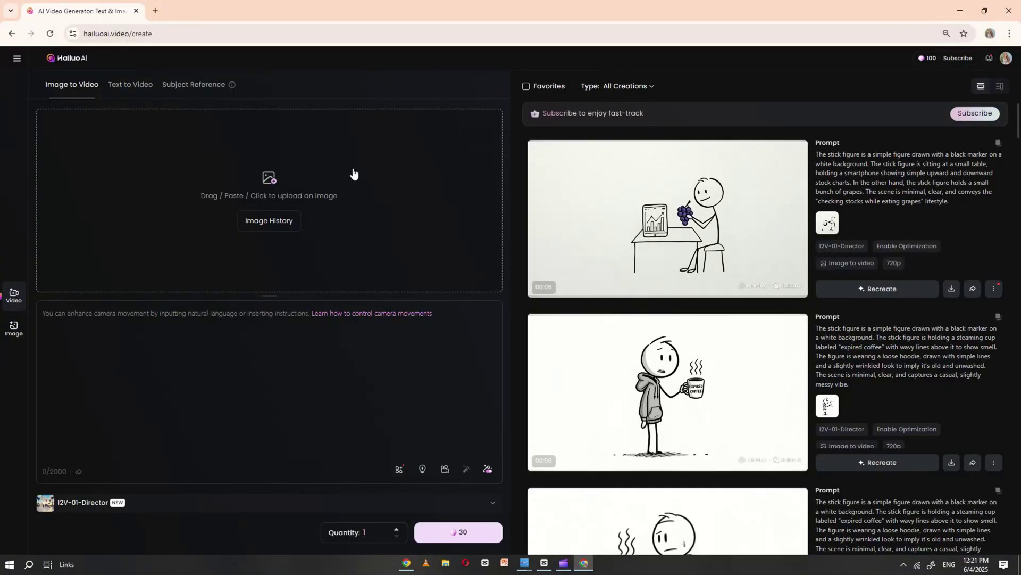
- Upload the Forbes newspaper image and generate its video
{"action": "left_click", "coordinate": [354, 171]}
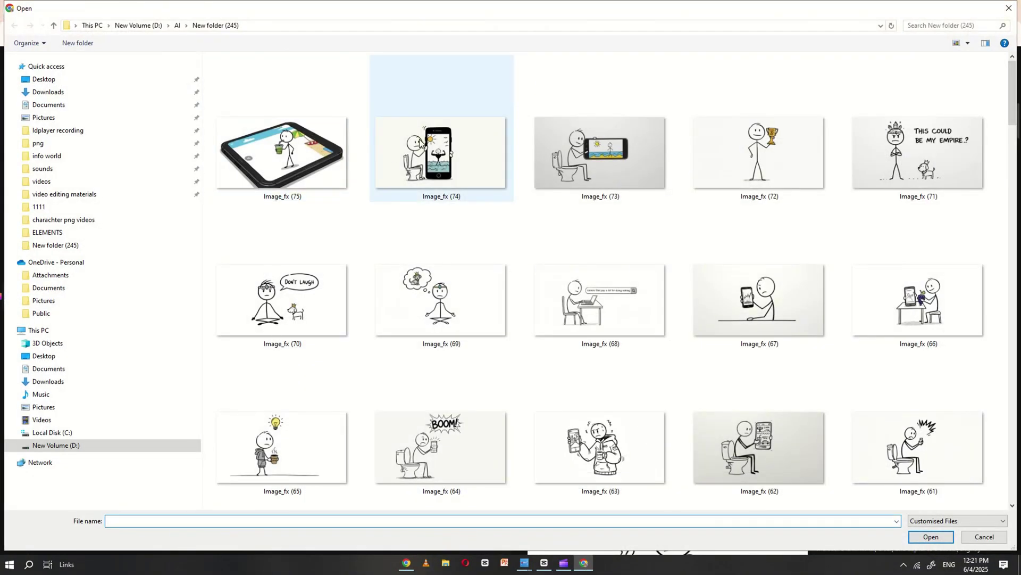
{"action": "scroll", "coordinate": [585, 174], "scroll_direction": "up", "scroll_amount": 10}
{"action": "scroll", "coordinate": [441, 316], "scroll_direction": "down", "scroll_amount": 5}
{"action": "scroll", "coordinate": [617, 290], "scroll_direction": "down", "scroll_amount": 5}
{"action": "scroll", "coordinate": [439, 321], "scroll_direction": "up", "scroll_amount": 4}
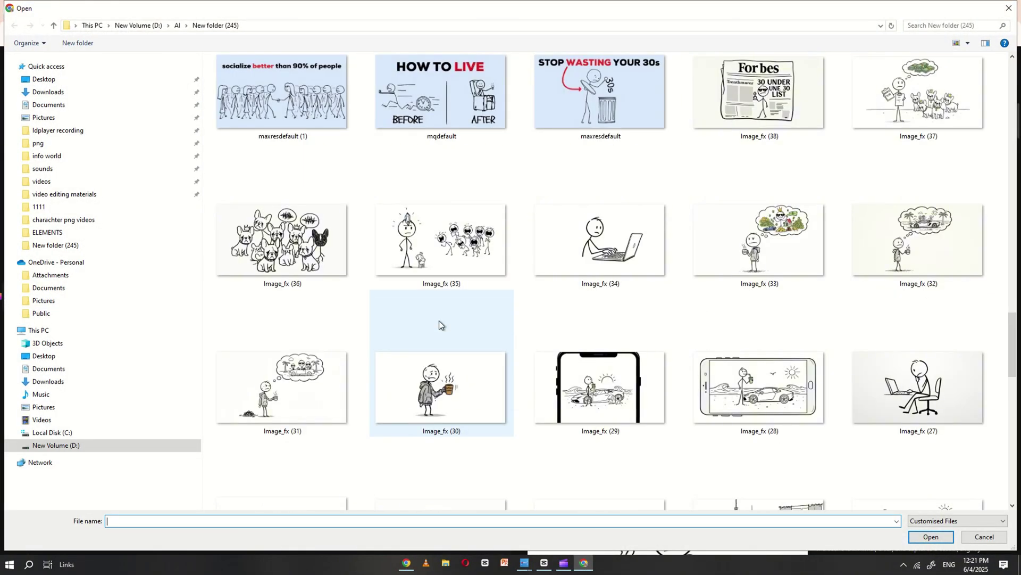
{"action": "scroll", "coordinate": [439, 320], "scroll_direction": "up", "scroll_amount": 1}
{"action": "double_click", "coordinate": [760, 165]}
{"action": "left_click", "coordinate": [458, 532]}
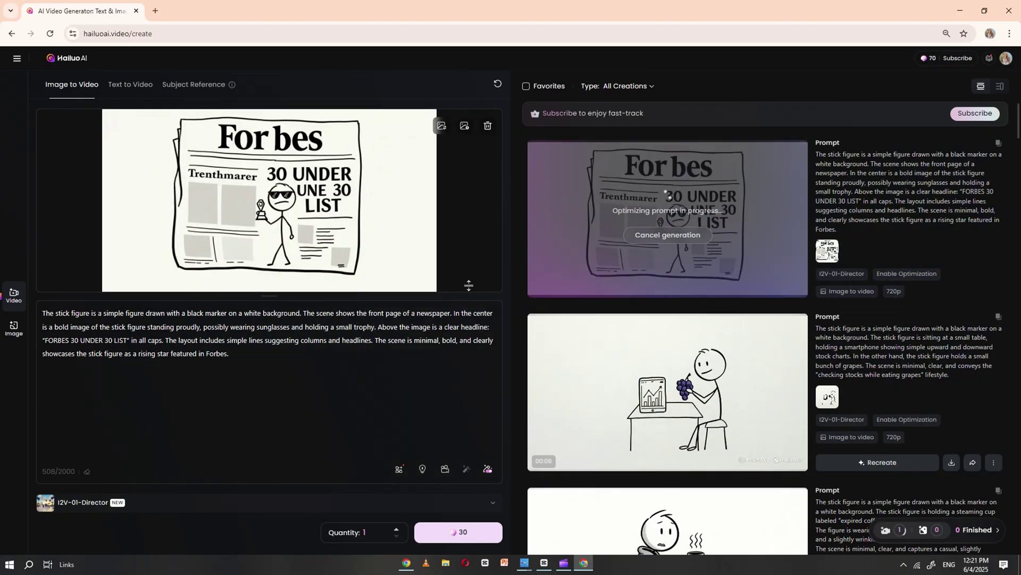
- Upload the business-plan bulldogs image and generate its video
{"action": "left_click", "coordinate": [266, 202]}
{"action": "scroll", "coordinate": [850, 264], "scroll_direction": "down", "scroll_amount": 10}
{"action": "double_click", "coordinate": [919, 165]}
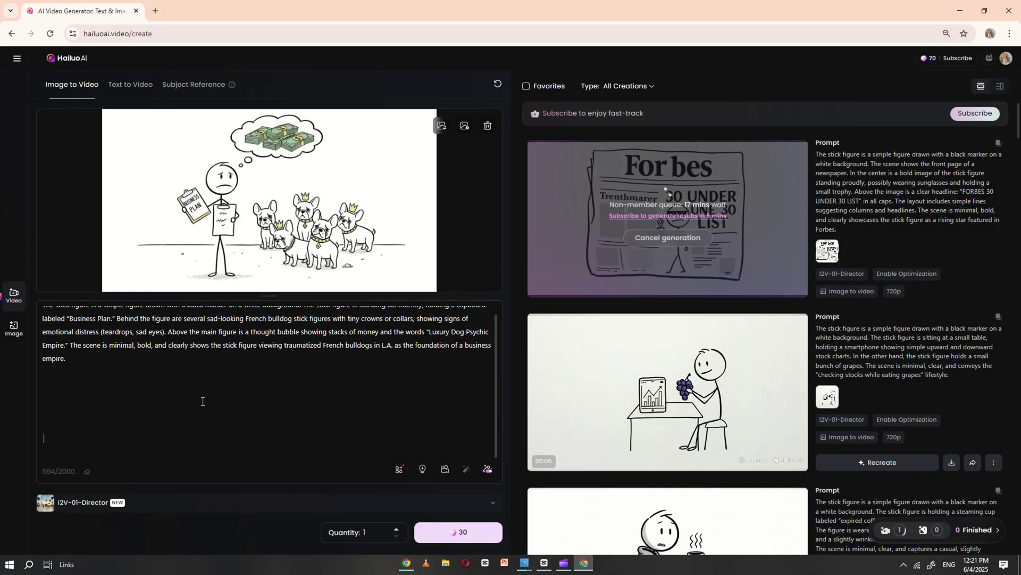
{"action": "left_click", "coordinate": [458, 531]}
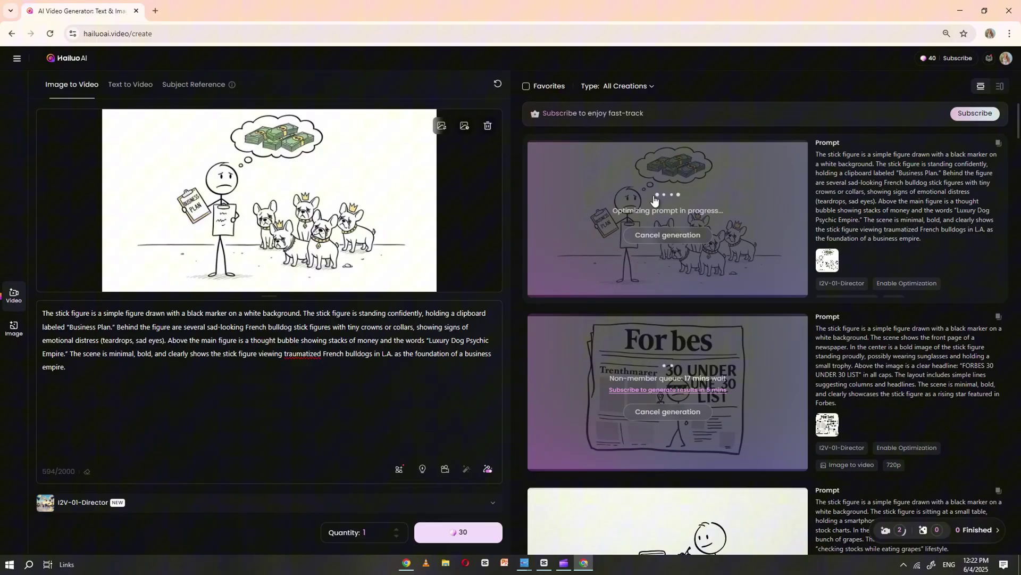
- Replace the starting image with the crying French bulldogs picture
{"action": "left_click", "coordinate": [487, 126]}
{"action": "left_click", "coordinate": [398, 164]}
{"action": "scroll", "coordinate": [734, 288], "scroll_direction": "up", "scroll_amount": 1}
{"action": "double_click", "coordinate": [282, 375]}
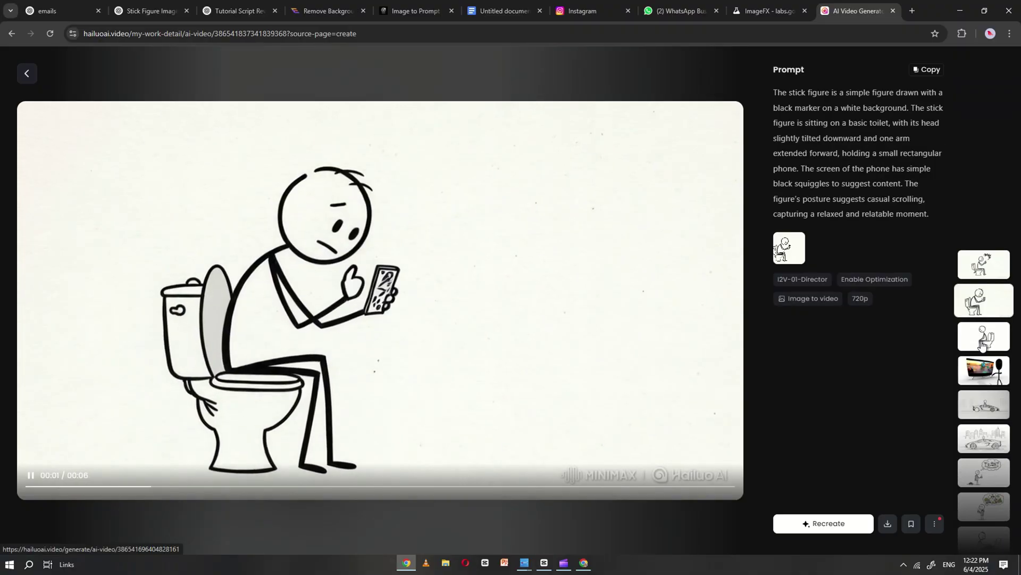
- Play the toilet, money-dream, laptop typing, expired-coffee, coffee-cup, BOOM and phone-scrolling clips
{"action": "left_click", "coordinate": [981, 345]}
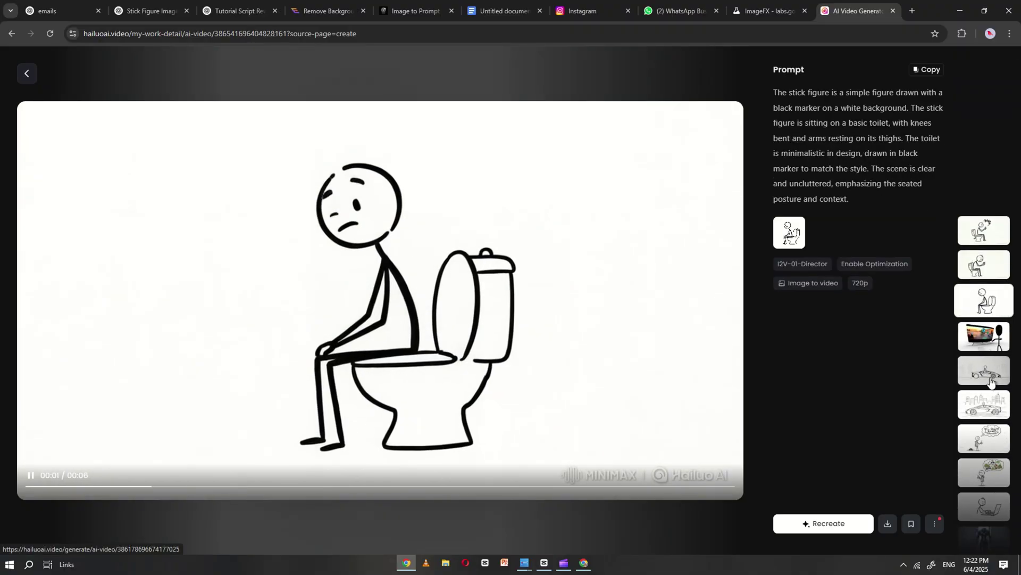
{"action": "left_click", "coordinate": [985, 505]}
{"action": "left_click", "coordinate": [984, 336]}
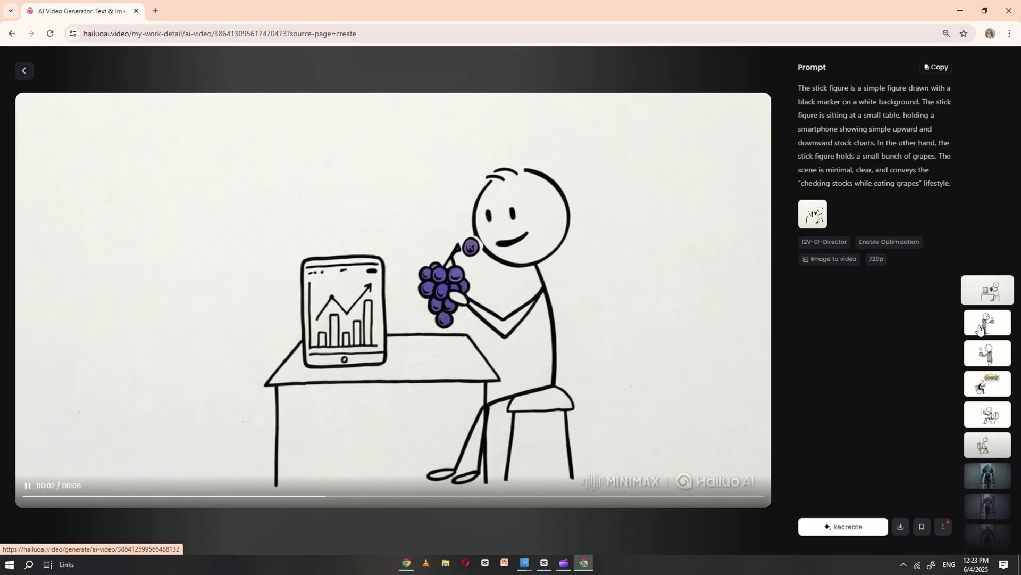
{"action": "left_click", "coordinate": [980, 329]}
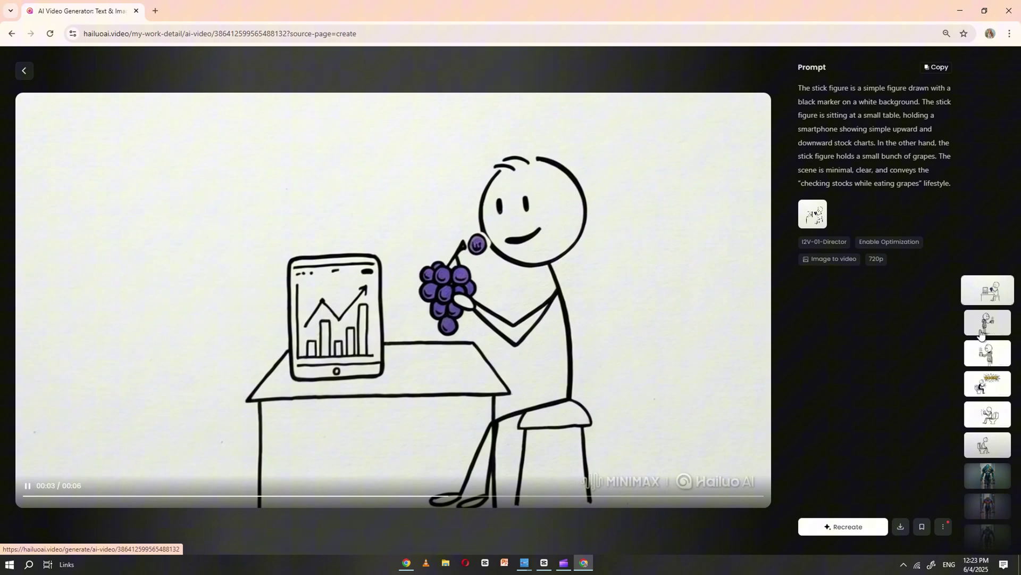
{"action": "left_click", "coordinate": [993, 340]}
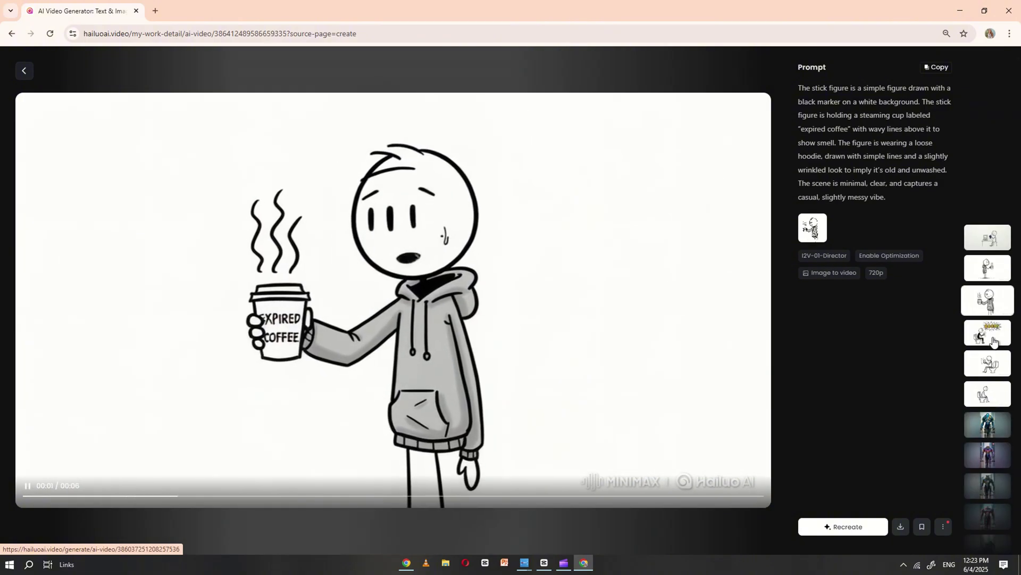
{"action": "left_click", "coordinate": [994, 343]}
{"action": "left_click", "coordinate": [997, 346]}
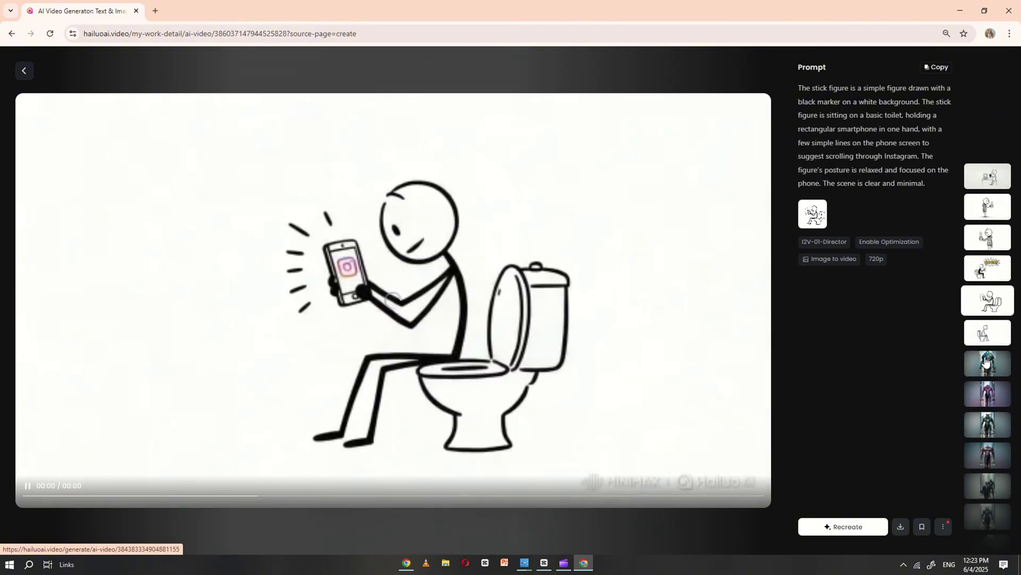
{"action": "left_click", "coordinate": [987, 333]}
- Continue through the lightbulb, phone-beach, laptop search-bar, crystal crowd and crying bulldogs clips
{"action": "left_click", "coordinate": [987, 301]}
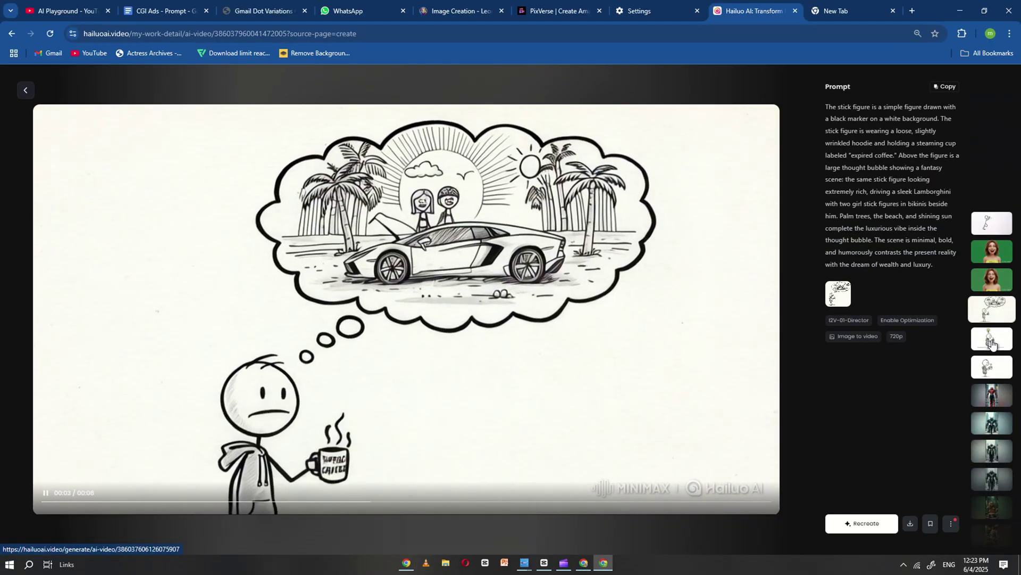
{"action": "left_click", "coordinate": [992, 344]}
{"action": "left_click", "coordinate": [992, 343]}
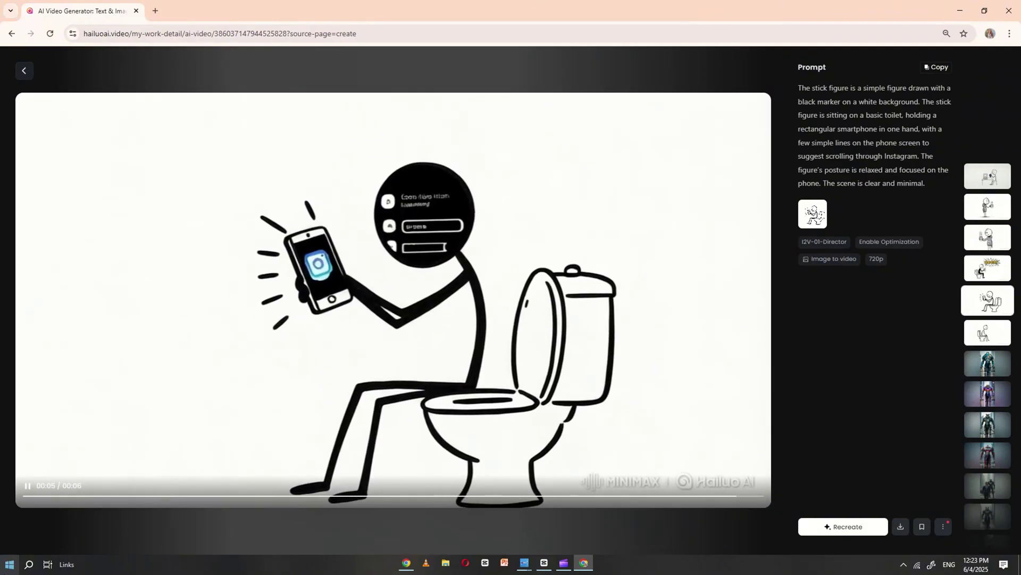
{"action": "left_click", "coordinate": [982, 306]}
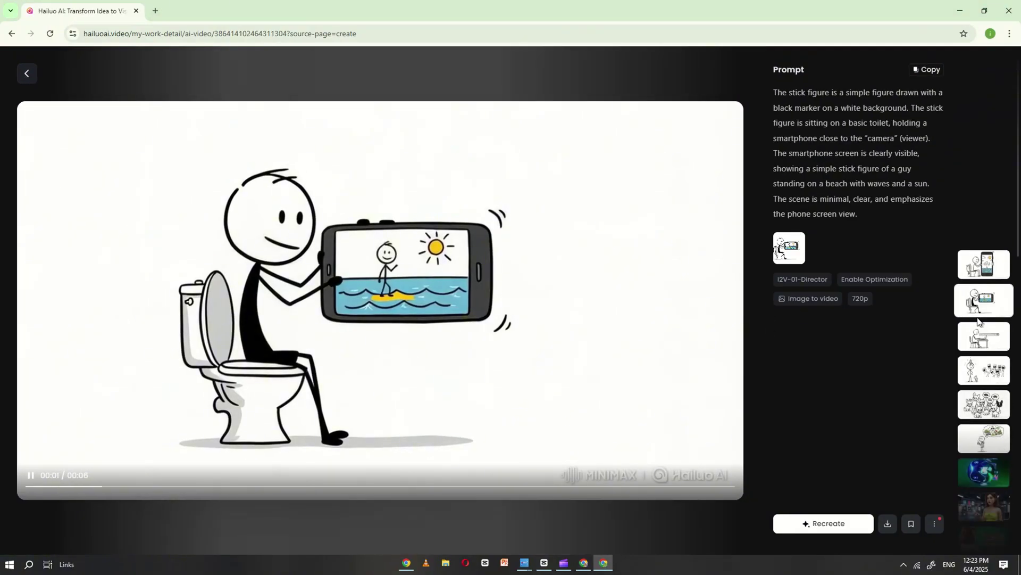
{"action": "left_click", "coordinate": [984, 336]}
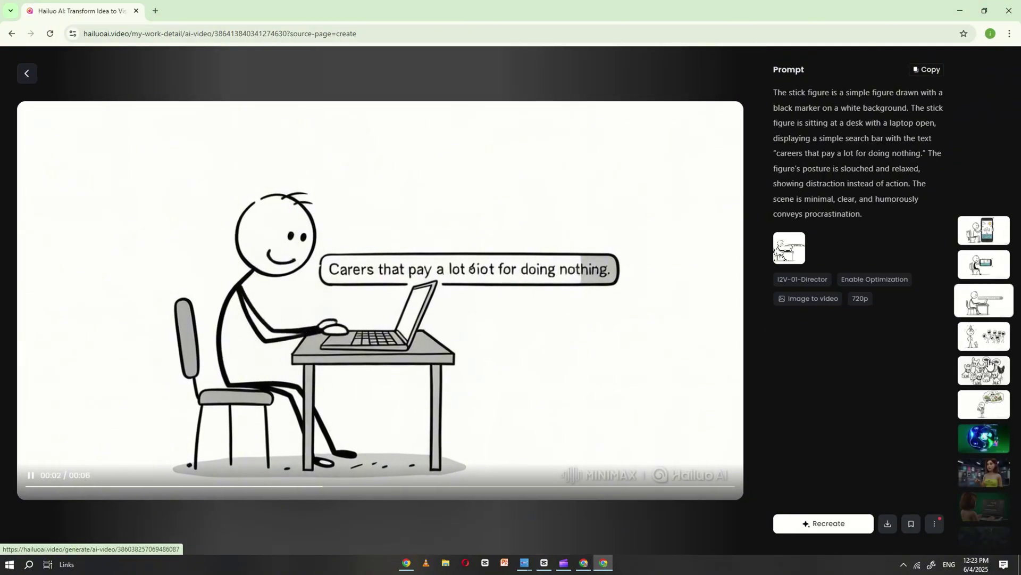
{"action": "left_click", "coordinate": [980, 343]}
{"action": "left_click", "coordinate": [981, 343]}
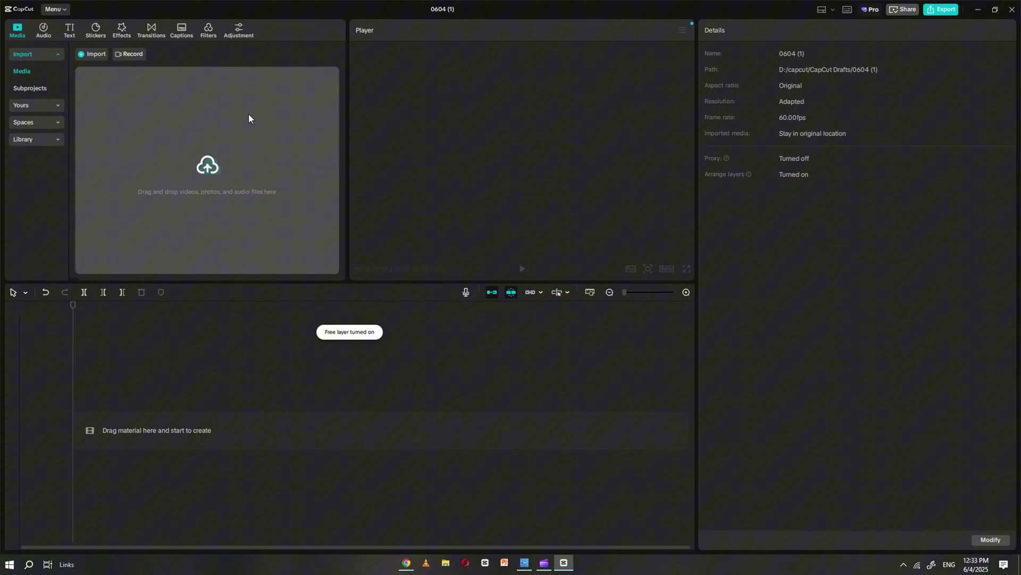
- Import the animated Hailuo mp4 scene clips into CapCut's media library
{"action": "left_click", "coordinate": [209, 127]}
{"action": "scroll", "coordinate": [602, 282], "scroll_direction": "down", "scroll_amount": 3}
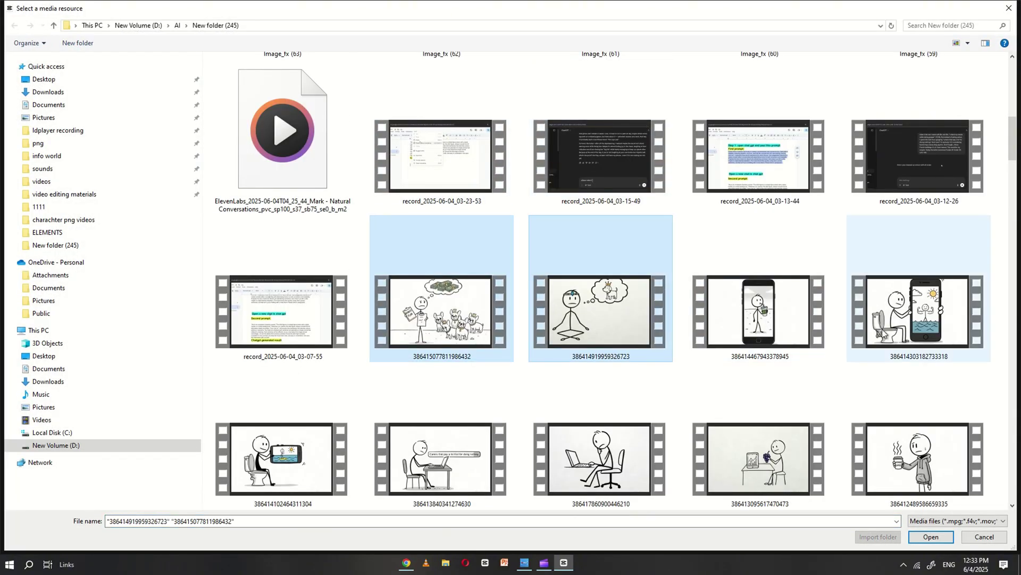
{"action": "left_click_drag", "start_coordinate": [997, 221], "coordinate": [485, 455]}
{"action": "scroll", "coordinate": [643, 342], "scroll_direction": "down", "scroll_amount": 5}
{"action": "scroll", "coordinate": [801, 372], "scroll_direction": "down", "scroll_amount": 6}
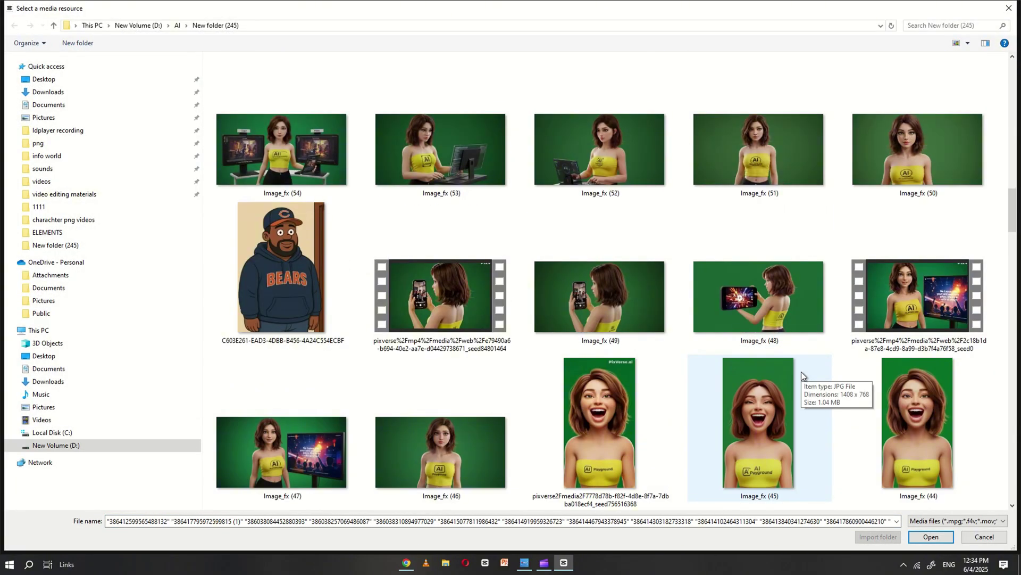
{"action": "left_click", "coordinate": [601, 444], "text": "ctrl"}
{"action": "scroll", "coordinate": [601, 444], "scroll_direction": "down", "scroll_amount": 3}
{"action": "left_click", "coordinate": [758, 458], "text": "ctrl"}
{"action": "scroll", "coordinate": [658, 372], "scroll_direction": "down", "scroll_amount": 5}
{"action": "left_click", "coordinate": [659, 371], "text": "ctrl"}
{"action": "scroll", "coordinate": [636, 319], "scroll_direction": "down", "scroll_amount": 3}
{"action": "left_click", "coordinate": [637, 319], "text": "ctrl"}
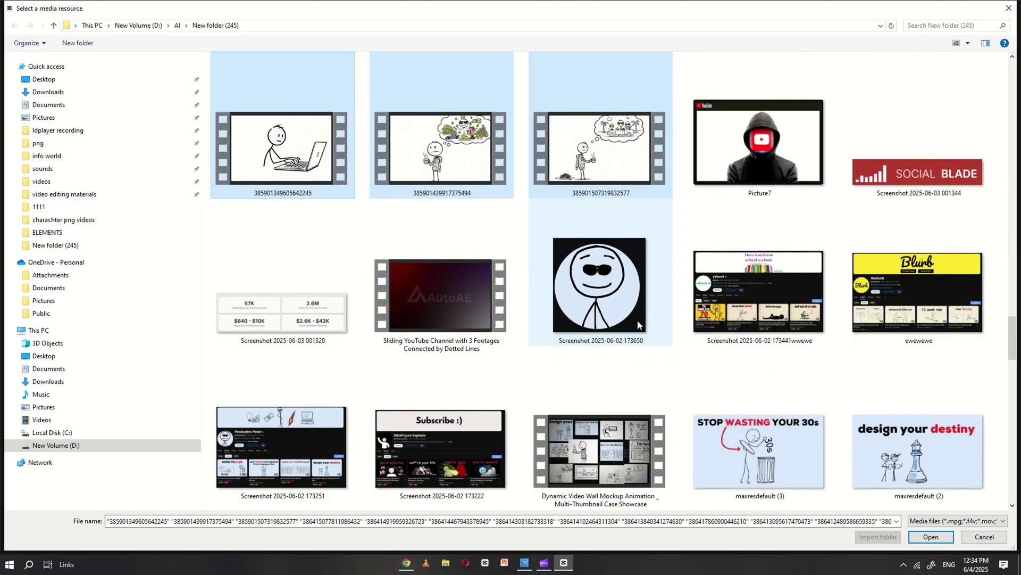
{"action": "key", "text": "Return"}
- Import the ElevenLabs voiceover mp3 into the media library
{"action": "key", "text": "ctrl+i"}
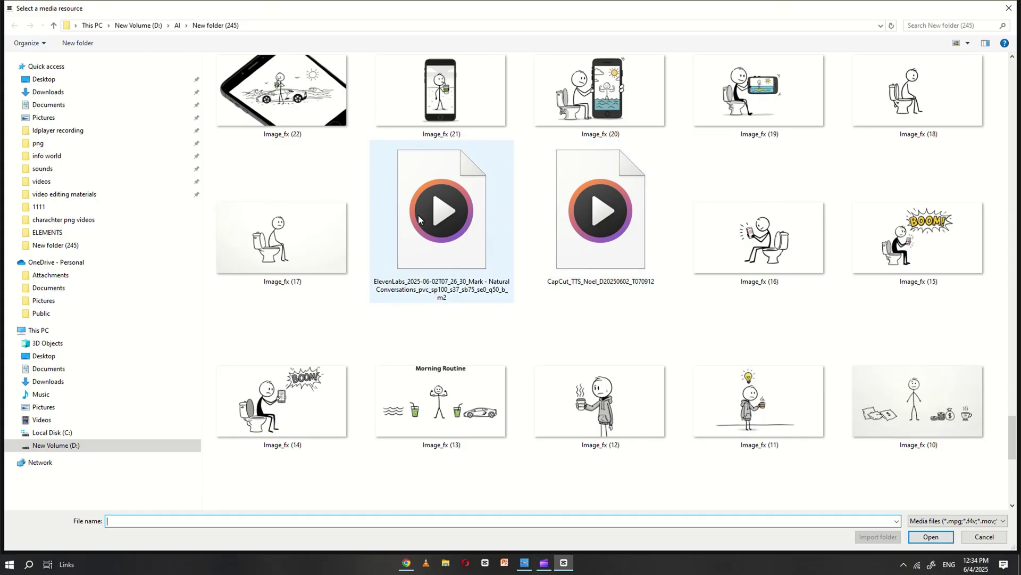
{"action": "left_click", "coordinate": [449, 231]}
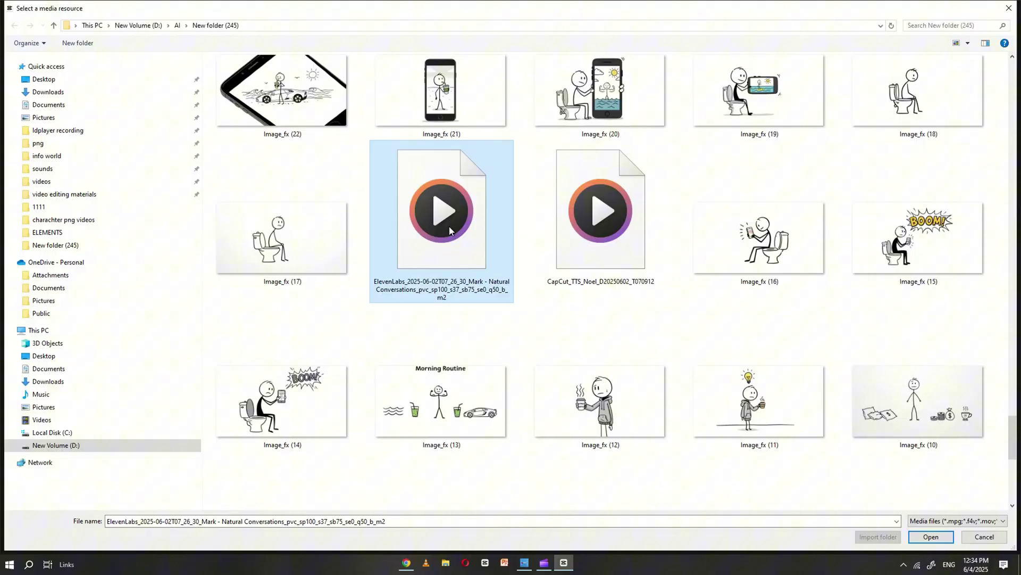
{"action": "key", "text": "Return"}
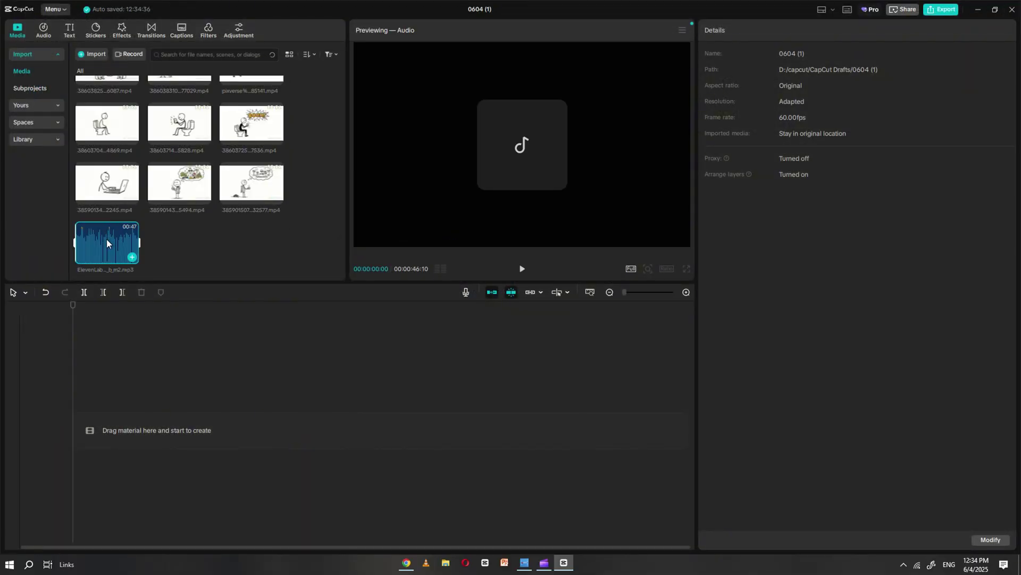
- Place the voiceover mp3 on the timeline and the first stick-figure clip above it
{"action": "left_click", "coordinate": [165, 241]}
{"action": "left_click_drag", "start_coordinate": [104, 241], "coordinate": [128, 423]}
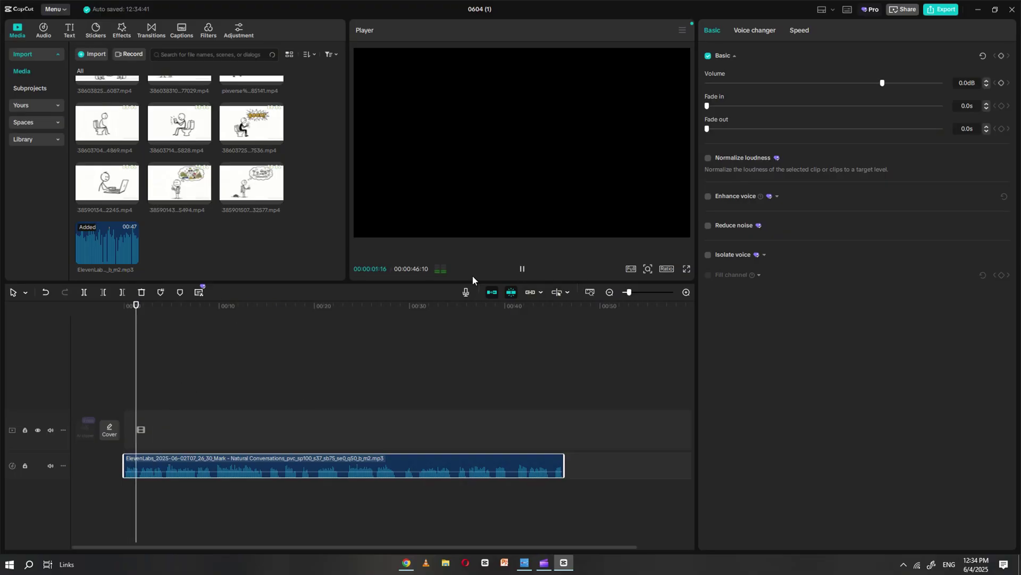
{"action": "scroll", "coordinate": [181, 176], "scroll_direction": "up", "scroll_amount": 3}
{"action": "left_click_drag", "start_coordinate": [107, 99], "coordinate": [129, 351]}
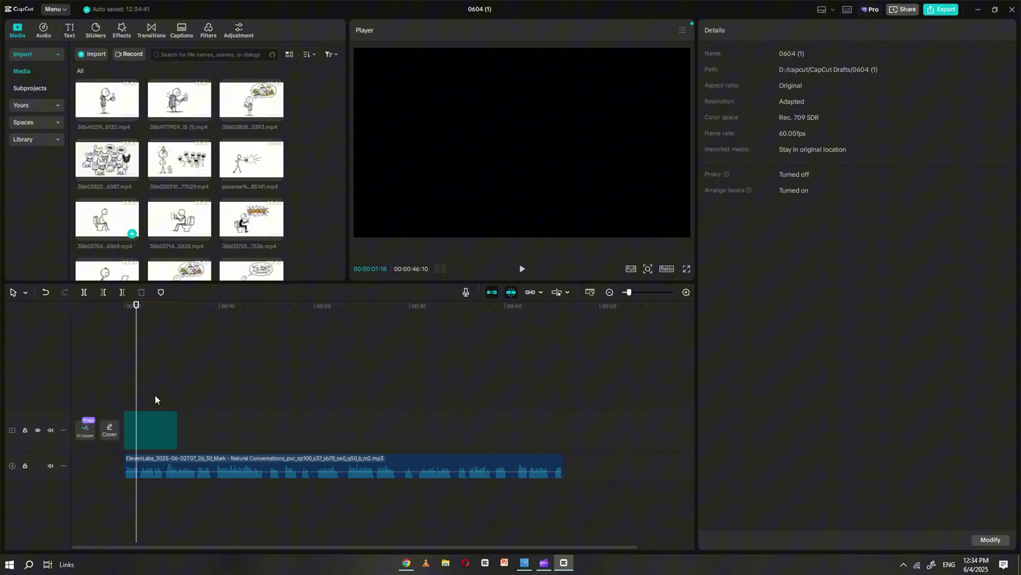
{"action": "left_click_drag", "start_coordinate": [176, 409], "coordinate": [175, 408]}
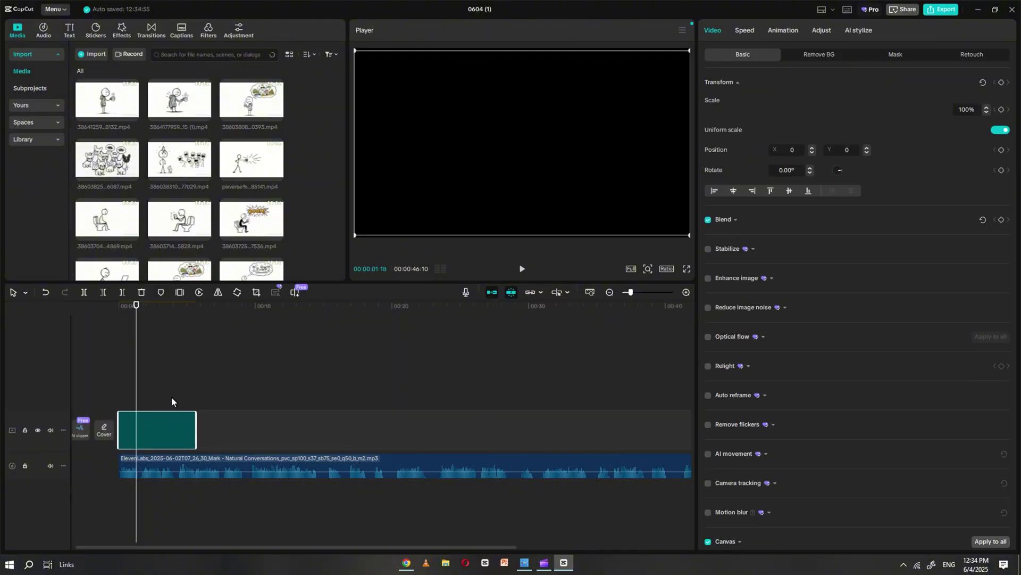
{"action": "left_click", "coordinate": [197, 374]}
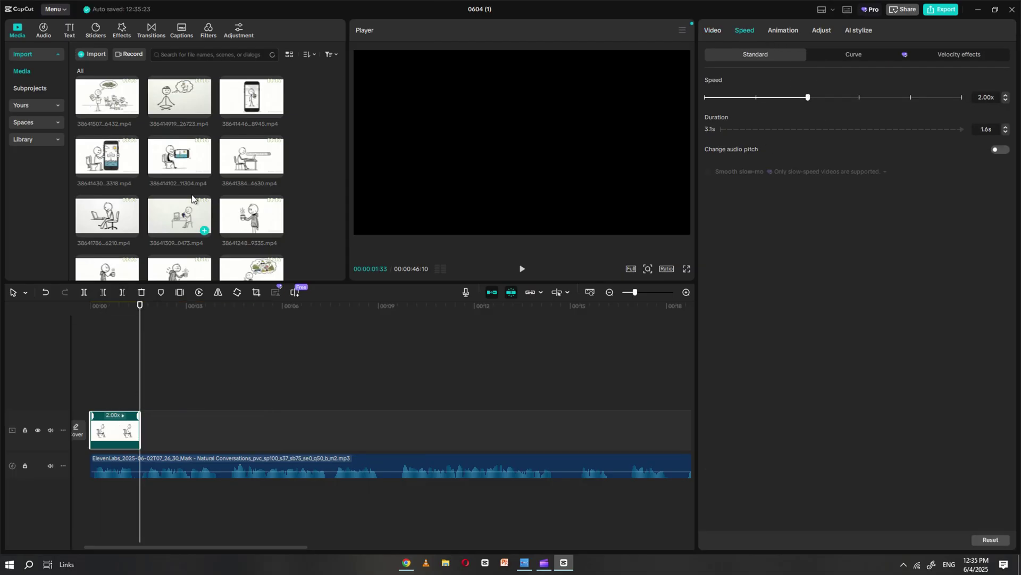
- Append the next clips and speed them up, the second to 3.4x and the third to 1.8x
{"action": "scroll", "coordinate": [185, 243], "scroll_direction": "down", "scroll_amount": 3}
{"action": "left_click", "coordinate": [204, 265]}
{"action": "left_click", "coordinate": [522, 268]}
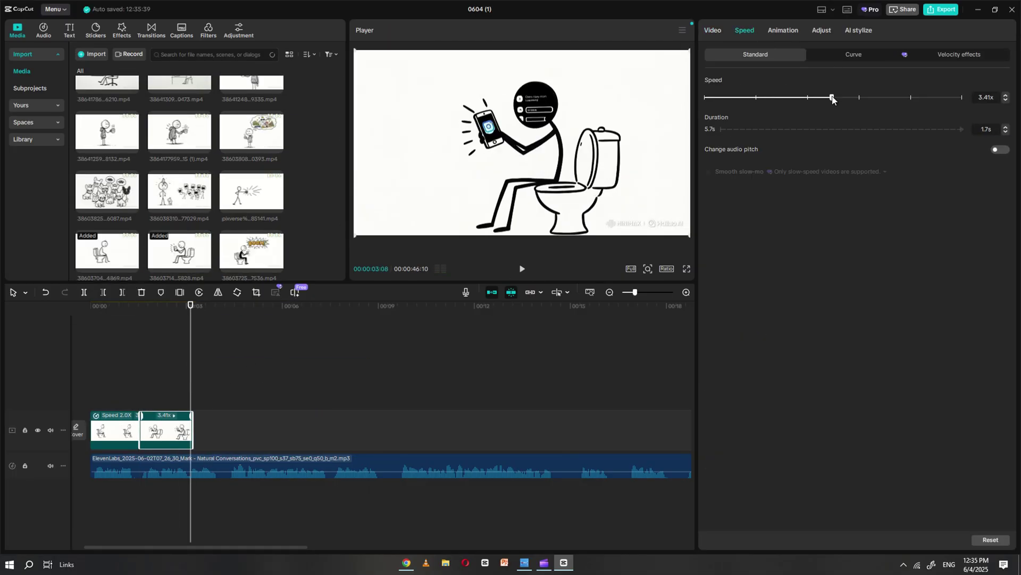
{"action": "left_click", "coordinate": [276, 265]}
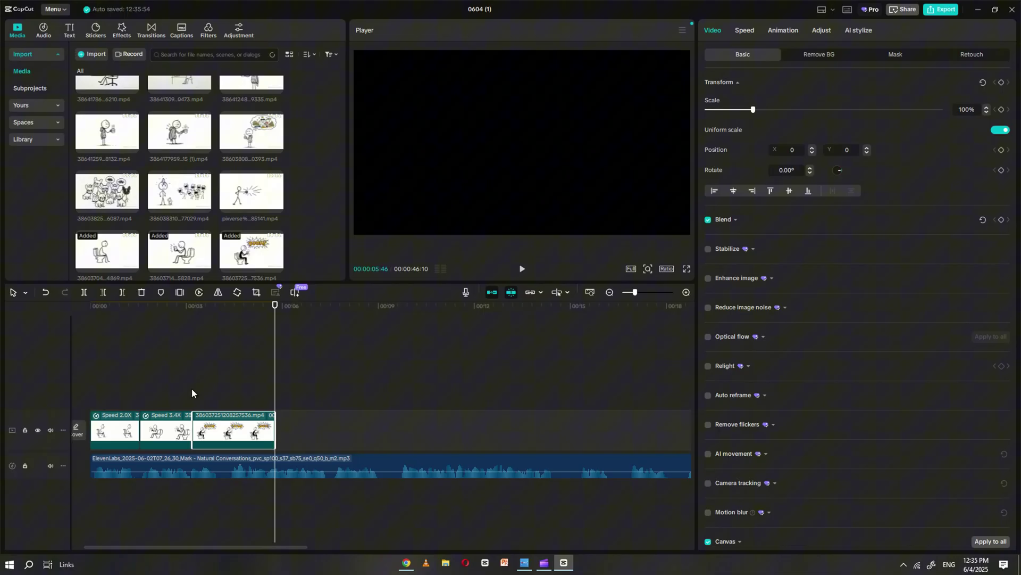
{"action": "left_click", "coordinate": [521, 269]}
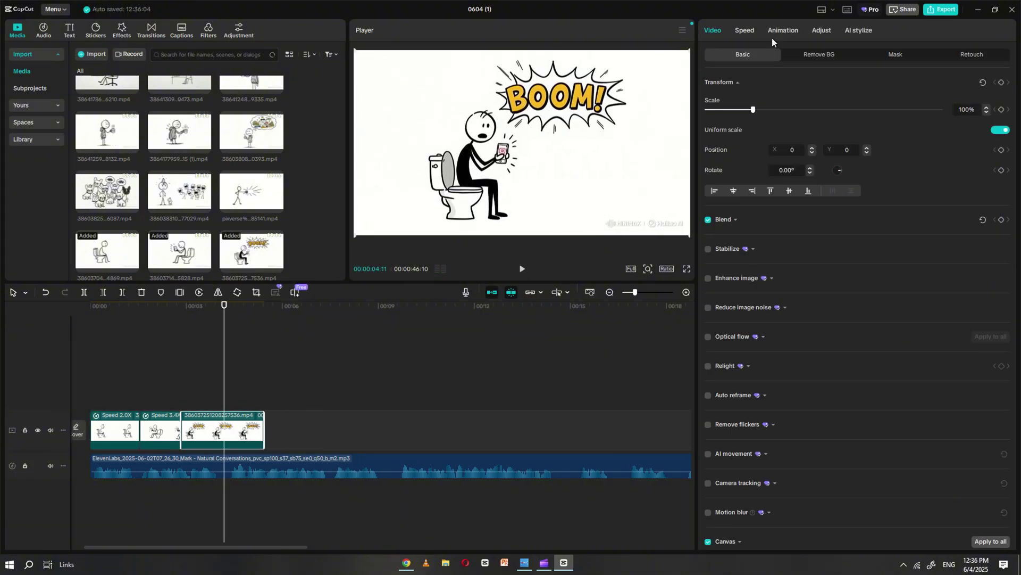
{"action": "left_click", "coordinate": [745, 30]}
{"action": "left_click_drag", "start_coordinate": [756, 98], "coordinate": [786, 98]}
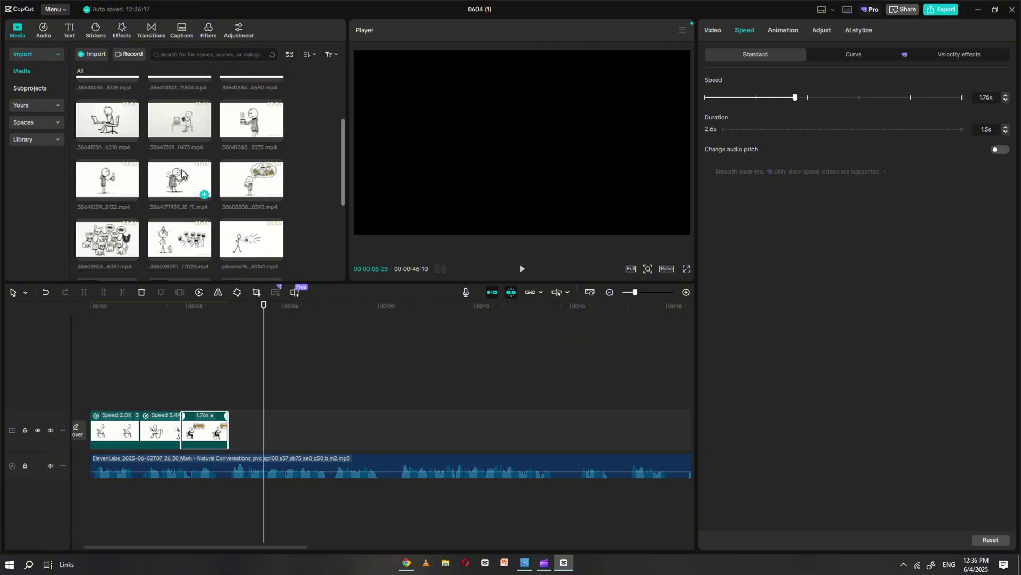
- Add the two phone clips, speed the second to 4.43x, and trim the voiceover to end with the video
{"action": "left_click_drag", "start_coordinate": [191, 193], "coordinate": [249, 404]}
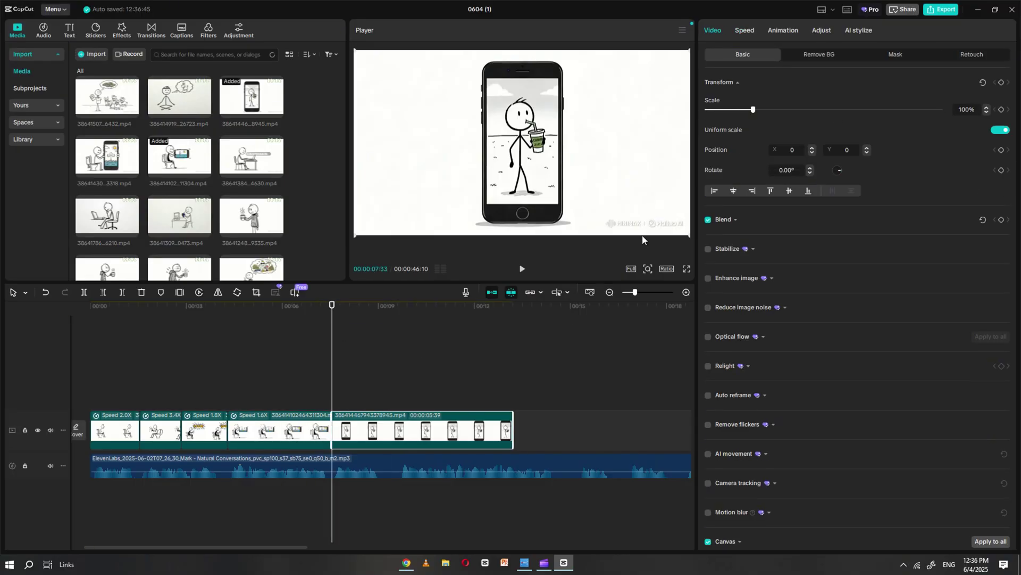
{"action": "left_click_drag", "start_coordinate": [756, 97], "coordinate": [824, 97]}
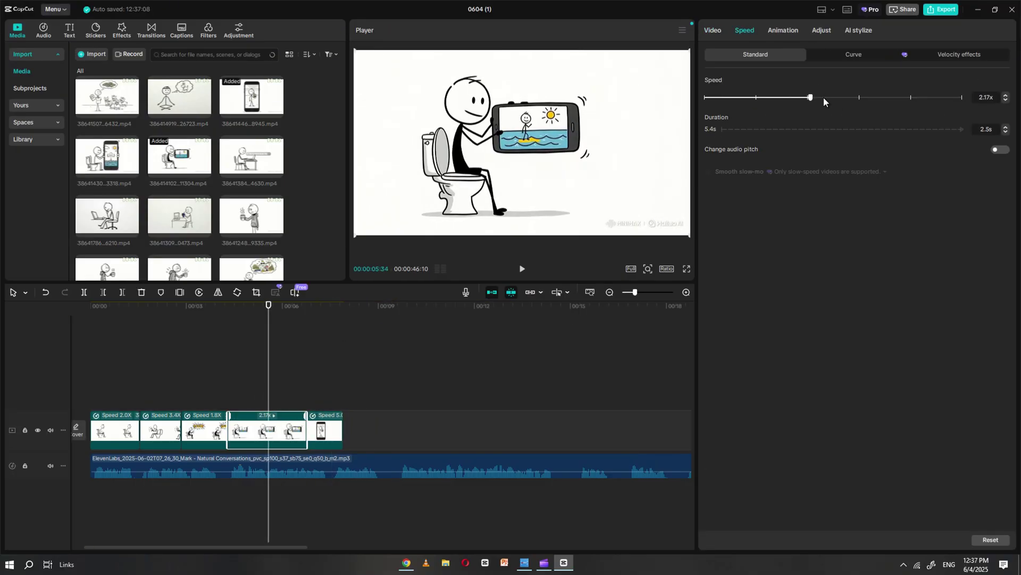
{"action": "left_click_drag", "start_coordinate": [105, 157], "coordinate": [281, 429]}
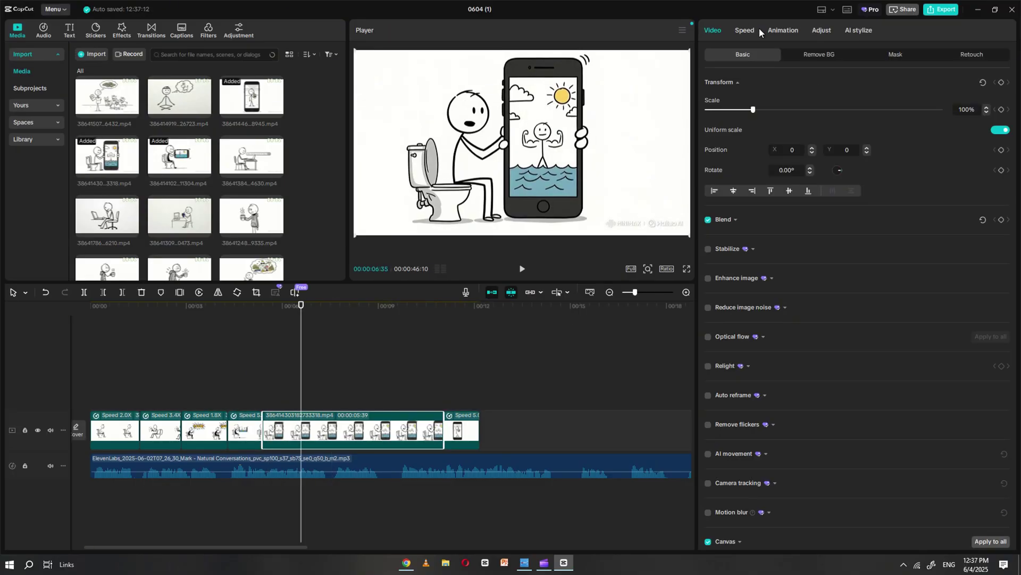
{"action": "left_click_drag", "start_coordinate": [859, 97], "coordinate": [849, 97]}
{"action": "scroll", "coordinate": [208, 175], "scroll_direction": "down", "scroll_amount": 2}
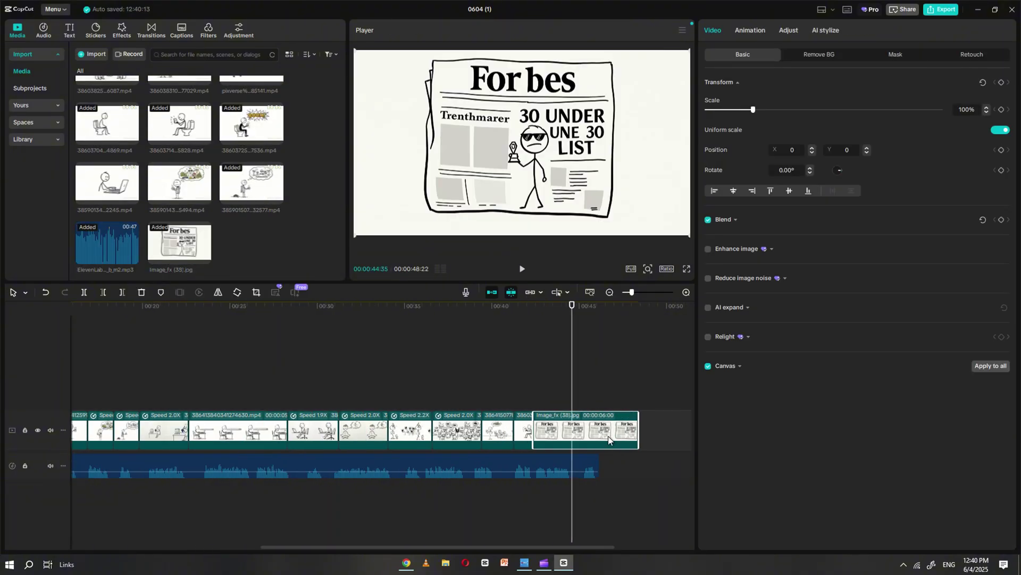
{"action": "left_click_drag", "start_coordinate": [588, 466], "coordinate": [570, 466]}
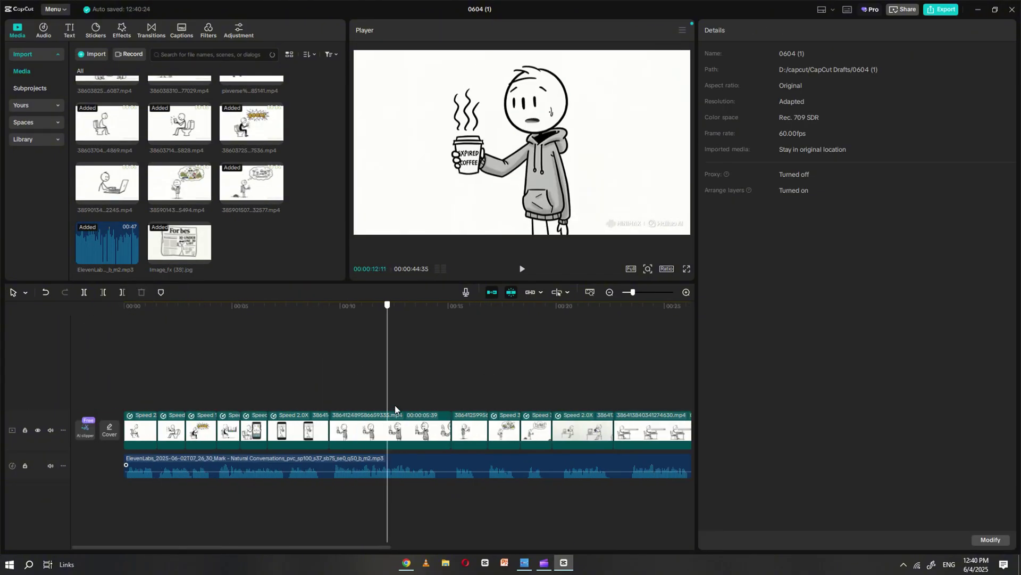
- Enlarge the clips from about 00:24 onward, including the laptop-typing clip, to 123% and check through to the Forbes scene
{"action": "scroll", "coordinate": [402, 405], "scroll_direction": "down", "scroll_amount": 3, "text": "ctrl"}
{"action": "left_click", "coordinate": [409, 394]}
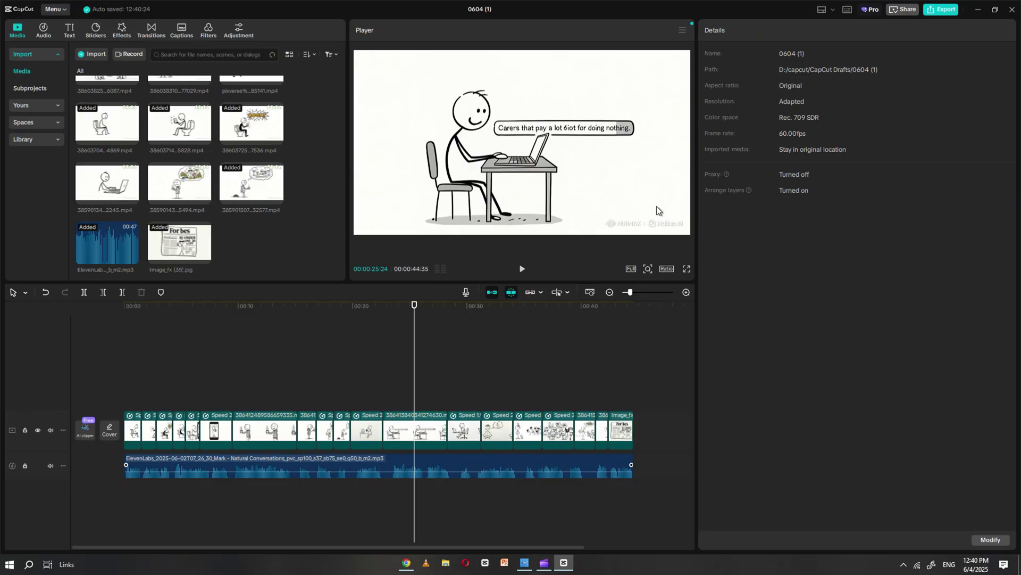
{"action": "left_click_drag", "start_coordinate": [650, 392], "coordinate": [328, 422]}
{"action": "left_click_drag", "start_coordinate": [133, 431], "coordinate": [132, 432]}
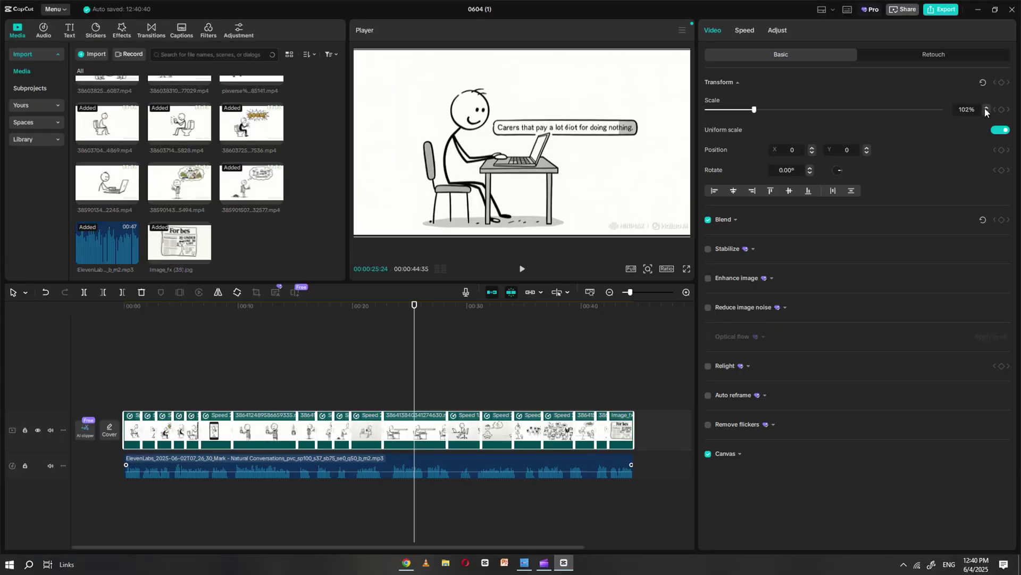
{"action": "left_click_drag", "start_coordinate": [985, 108], "coordinate": [985, 109]}
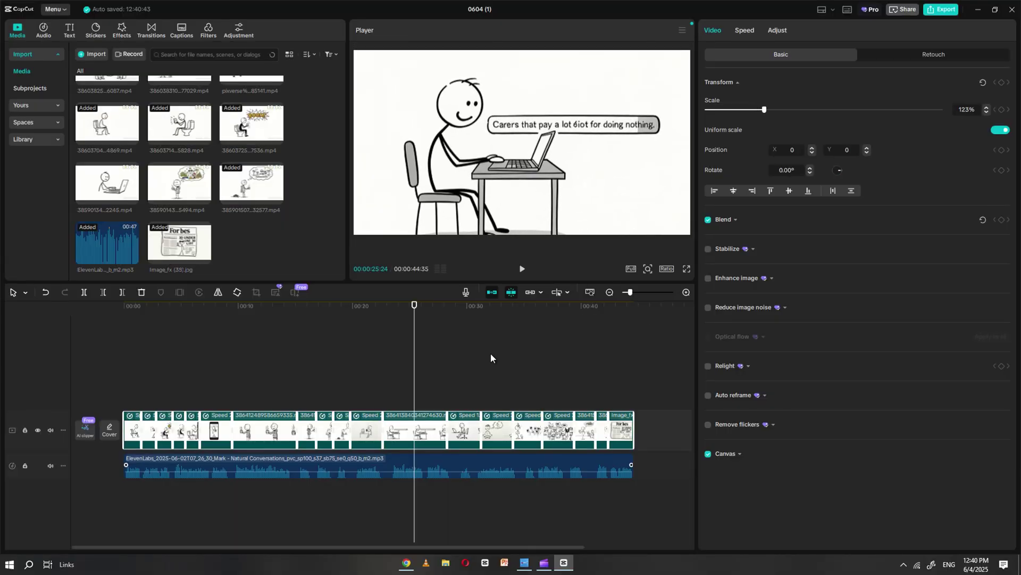
{"action": "left_click_drag", "start_coordinate": [491, 357], "coordinate": [626, 400]}
{"action": "left_click", "coordinate": [470, 421]}
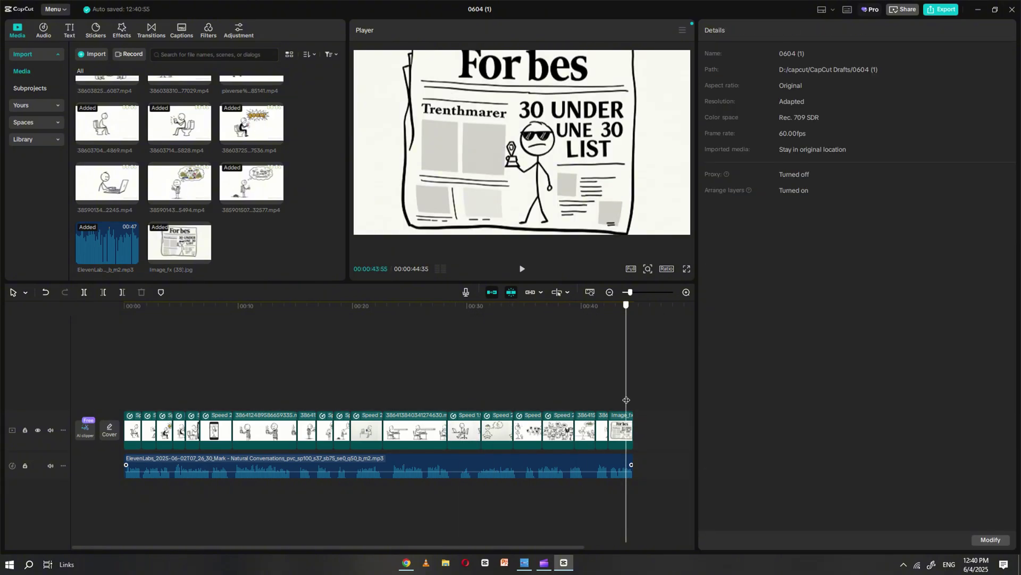
{"action": "scroll", "coordinate": [626, 400], "scroll_direction": "down", "scroll_amount": 3}
{"action": "scroll", "coordinate": [253, 400], "scroll_direction": "up", "scroll_amount": 2}
- Generate captions from the voiceover using a bold highlighted Trending template style
{"action": "left_click", "coordinate": [200, 402]}
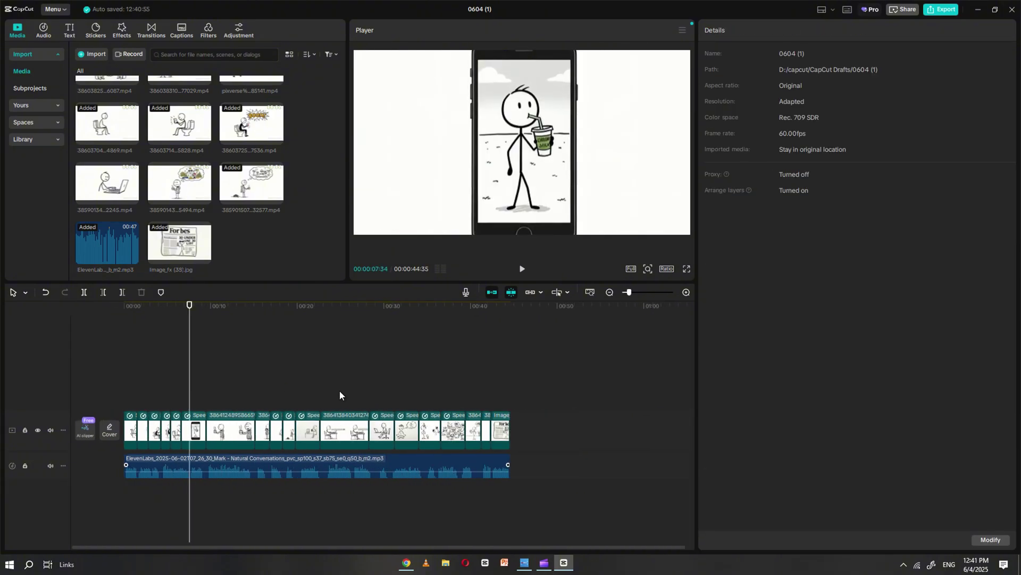
{"action": "left_click", "coordinate": [259, 372]}
{"action": "left_click", "coordinate": [182, 31]}
{"action": "left_click", "coordinate": [27, 70]}
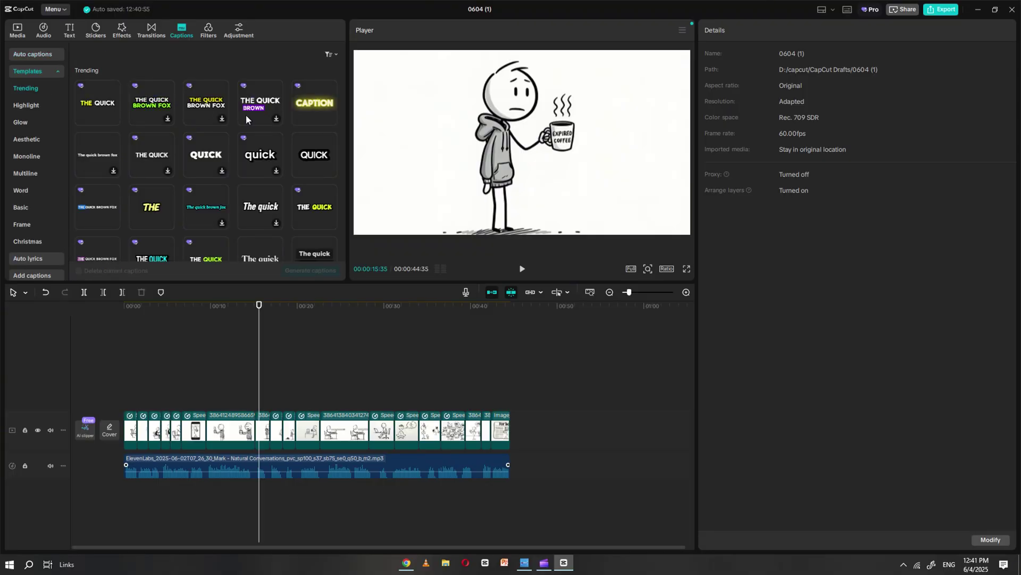
{"action": "scroll", "coordinate": [213, 164], "scroll_direction": "down", "scroll_amount": 2}
{"action": "left_click", "coordinate": [154, 216]}
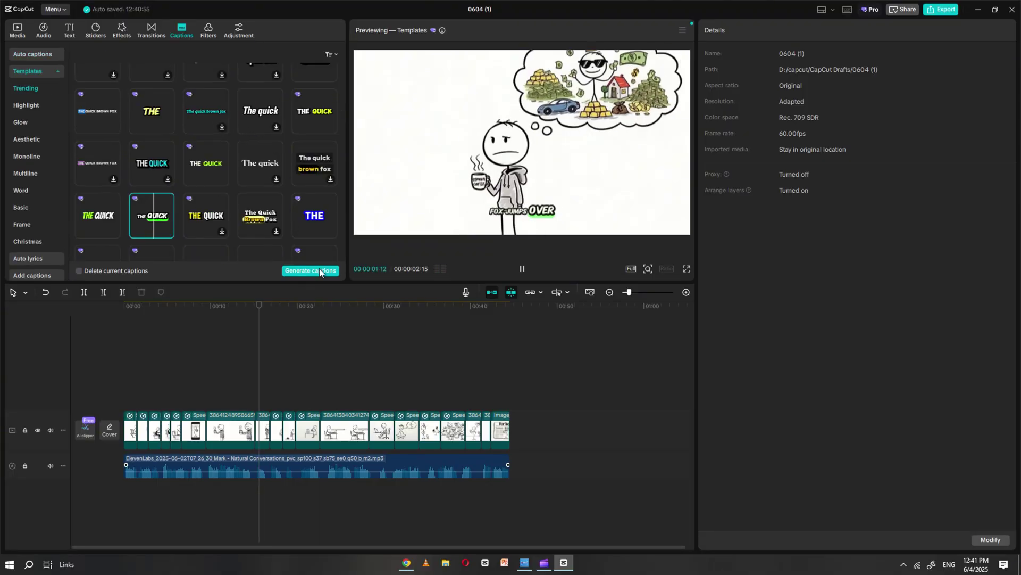
{"action": "left_click", "coordinate": [329, 272]}
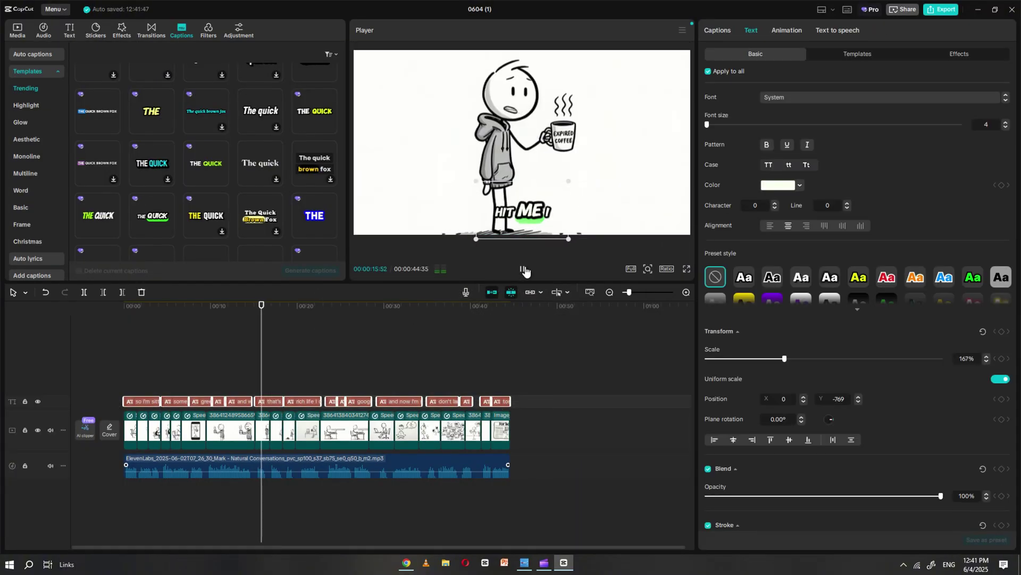
- Pause to inspect the generated captions near the end, then bring up the Export settings
{"action": "left_click", "coordinate": [525, 271]}
{"action": "left_click", "coordinate": [687, 292]}
{"action": "left_click", "coordinate": [674, 102]}
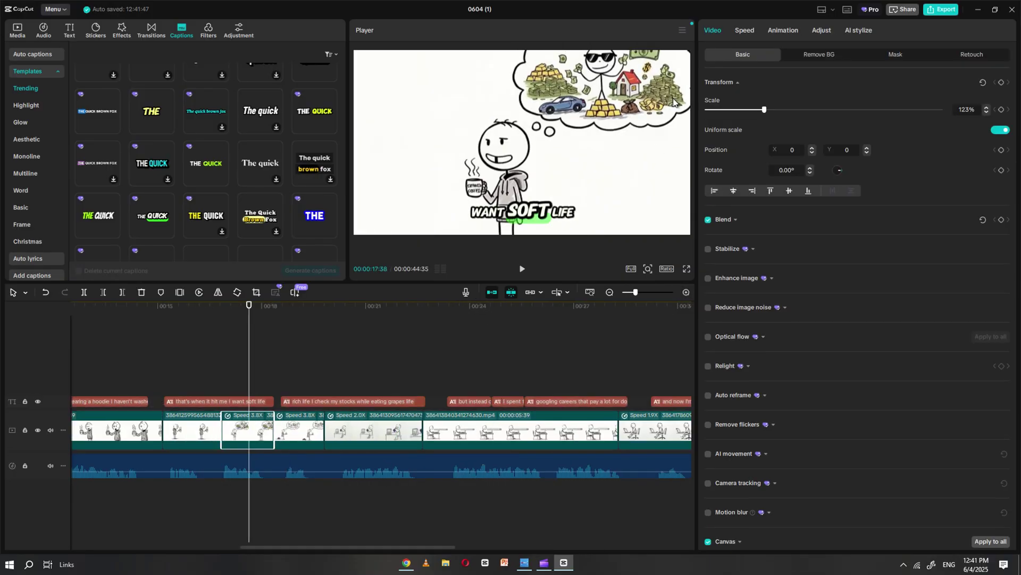
{"action": "left_click", "coordinate": [372, 351]}
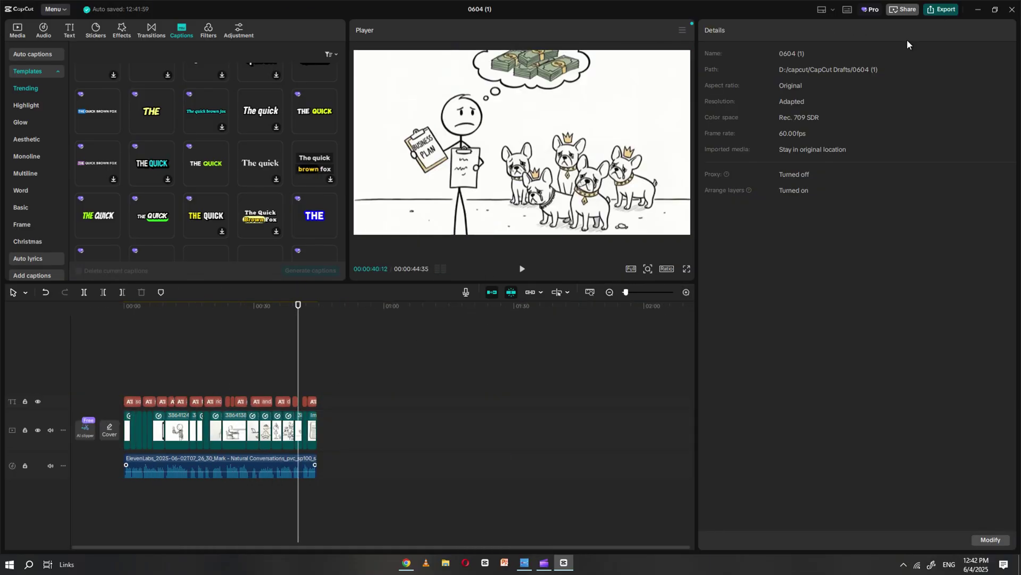
{"action": "left_click", "coordinate": [942, 9]}
- Export the 45-second video 0604 (1) as a 4K, 60 fps mp4
{"action": "left_click", "coordinate": [632, 439]}
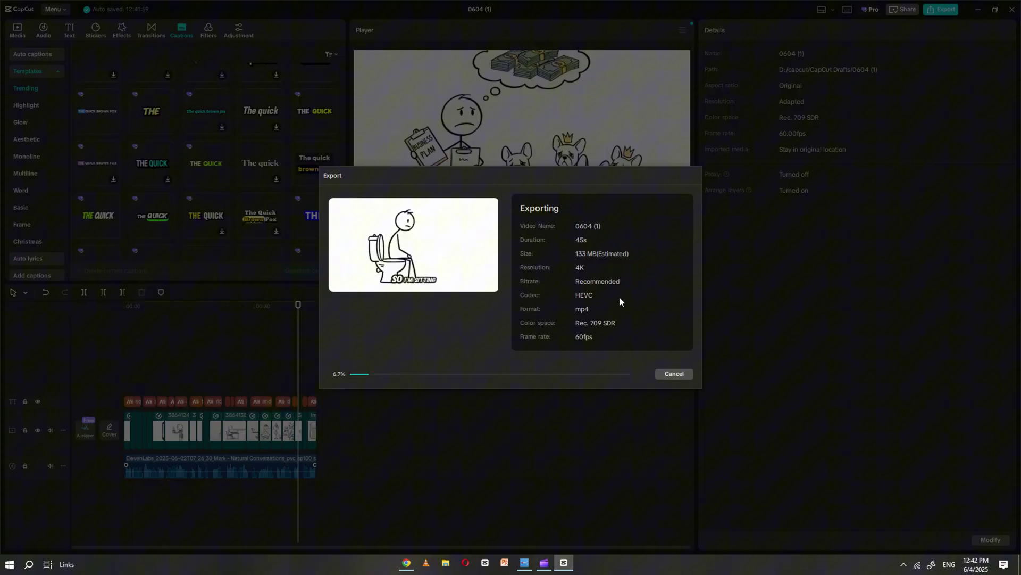